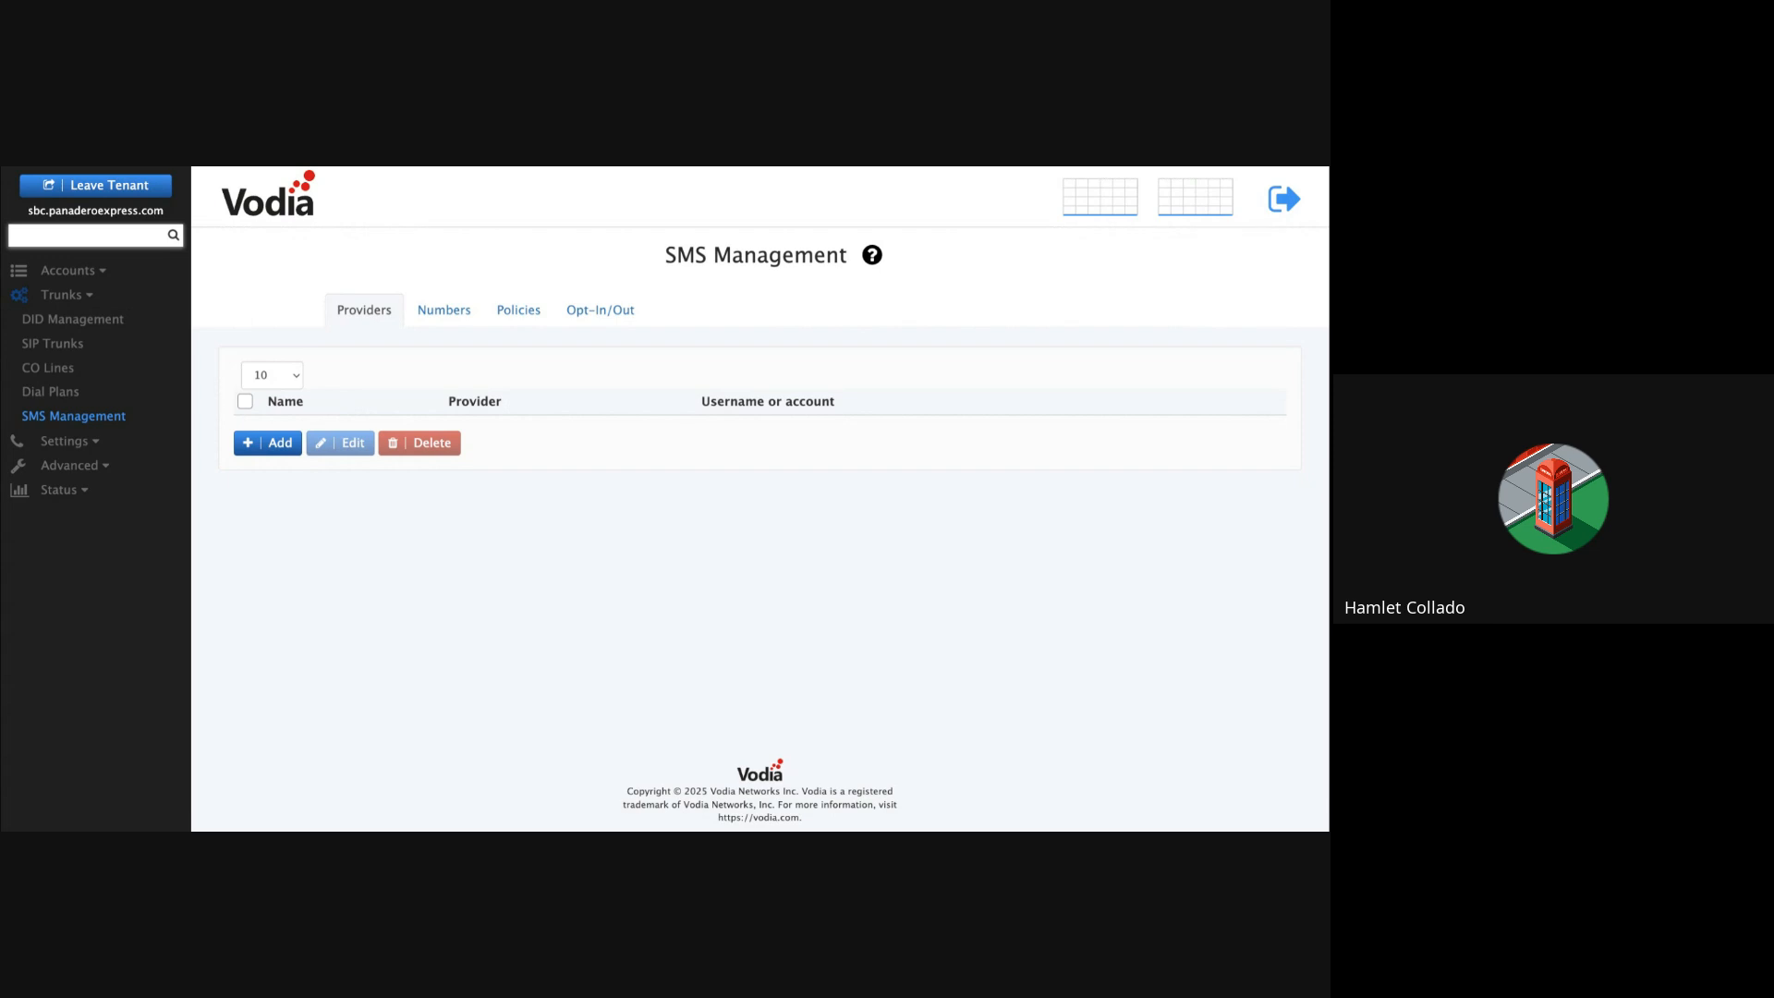
Step: Switch to the Flowroute tab that lists the account's DIDs
click(315, 170)
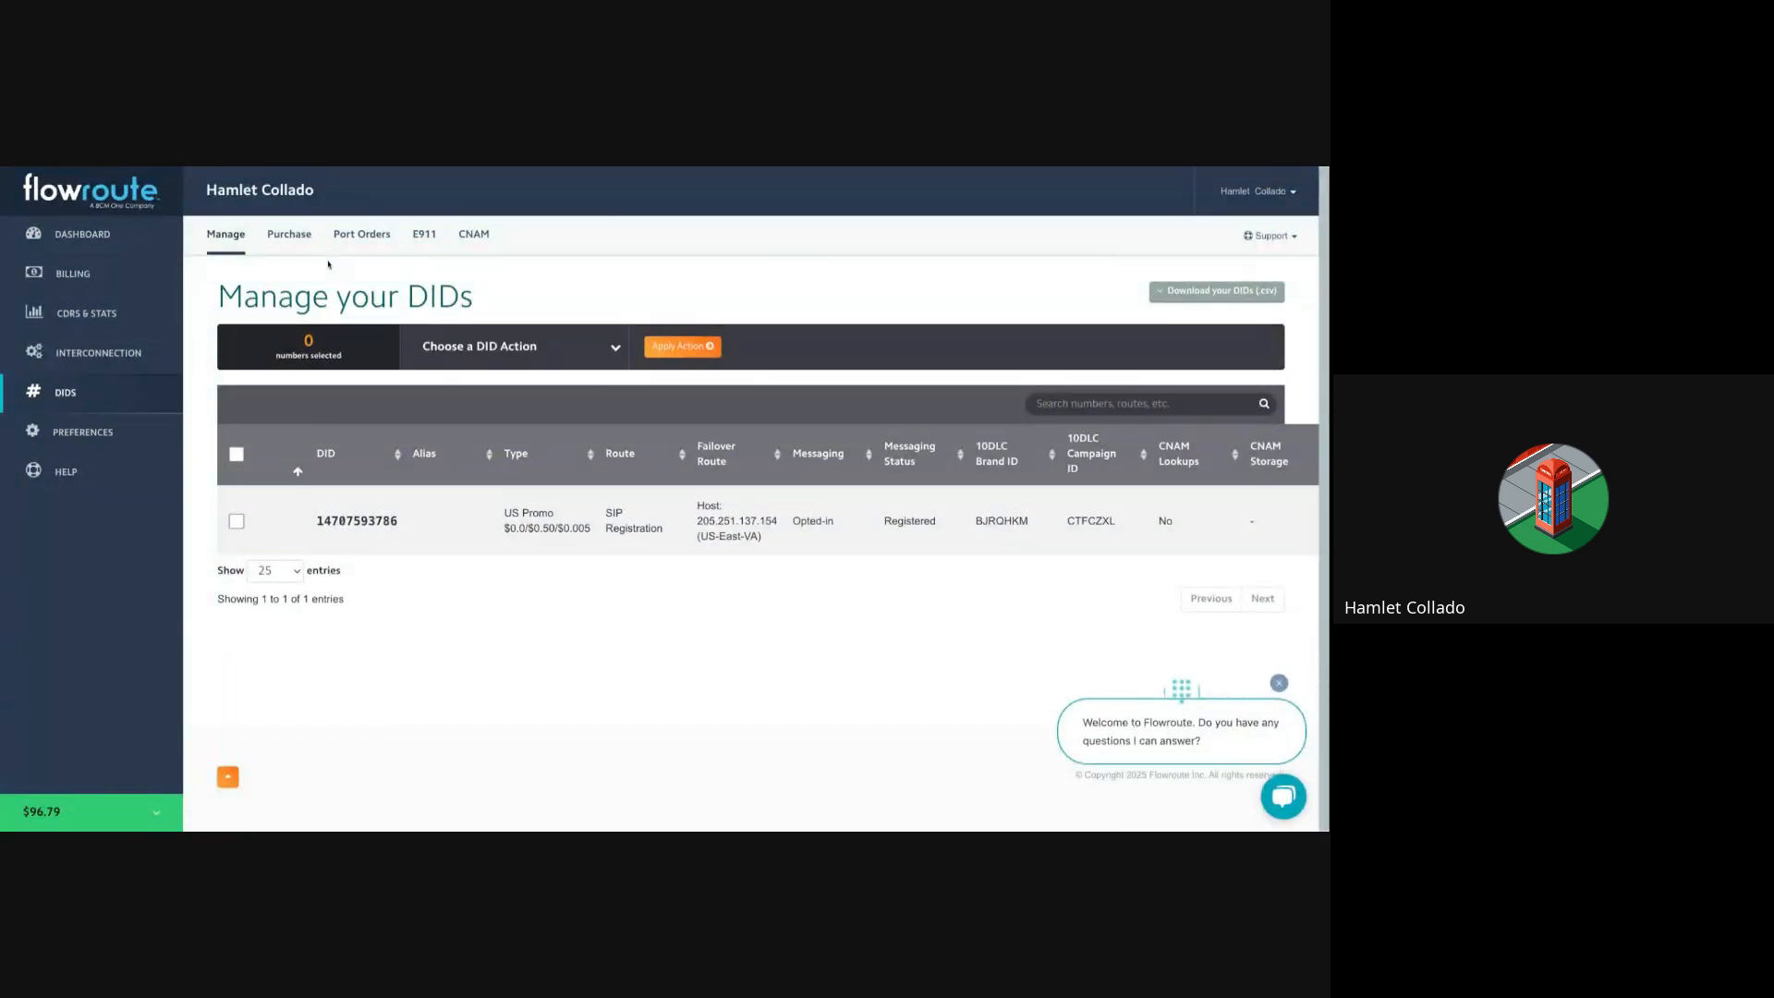
Step: Apply Enable Messaging to the only DID, which is already messaging-enabled
click(236, 522)
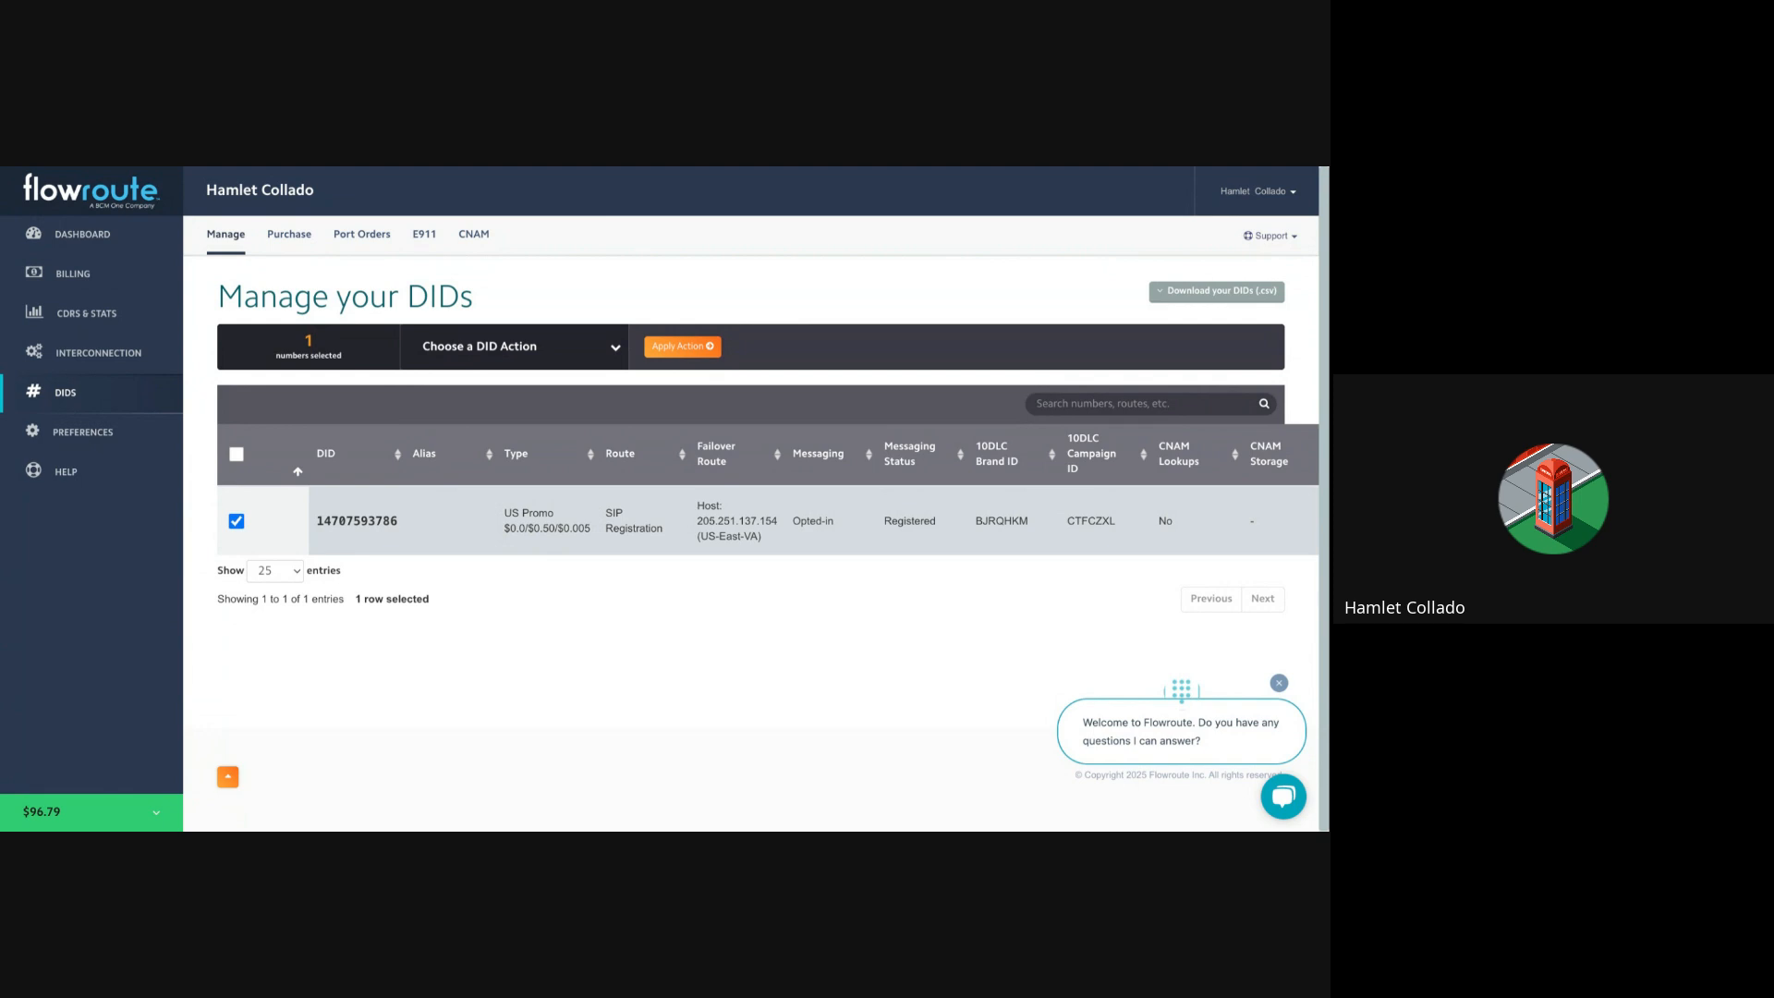
click(503, 407)
click(672, 345)
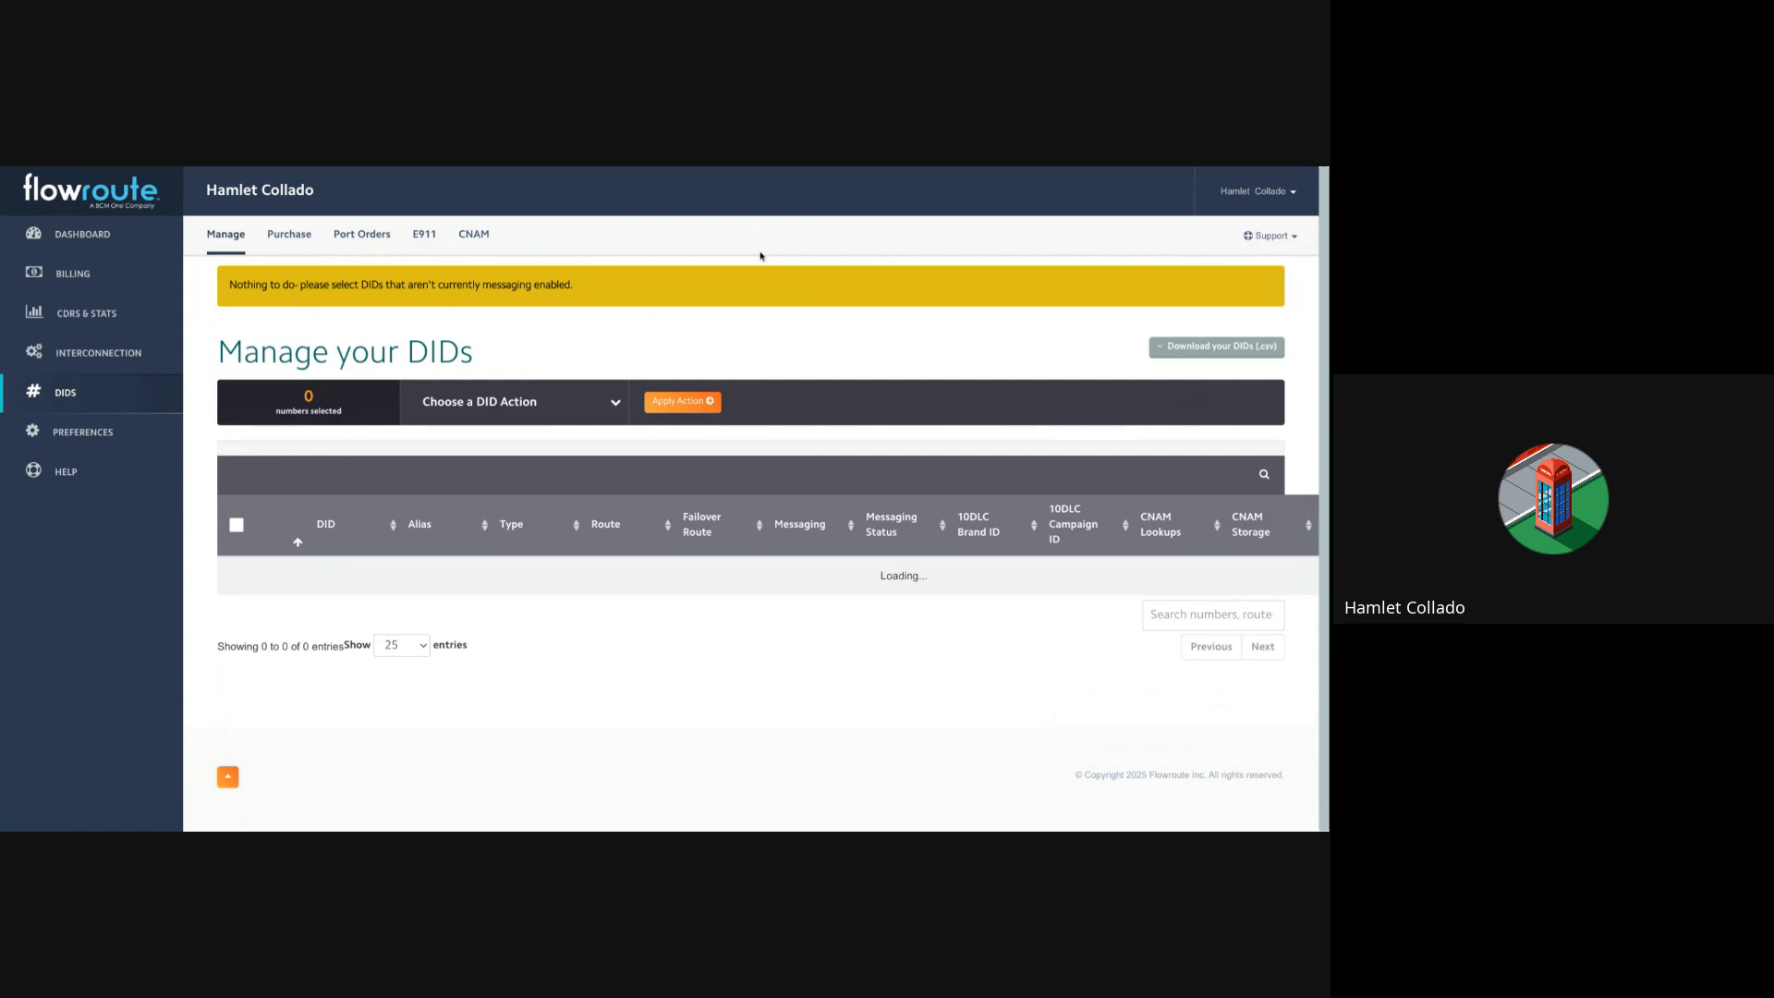
click(1255, 192)
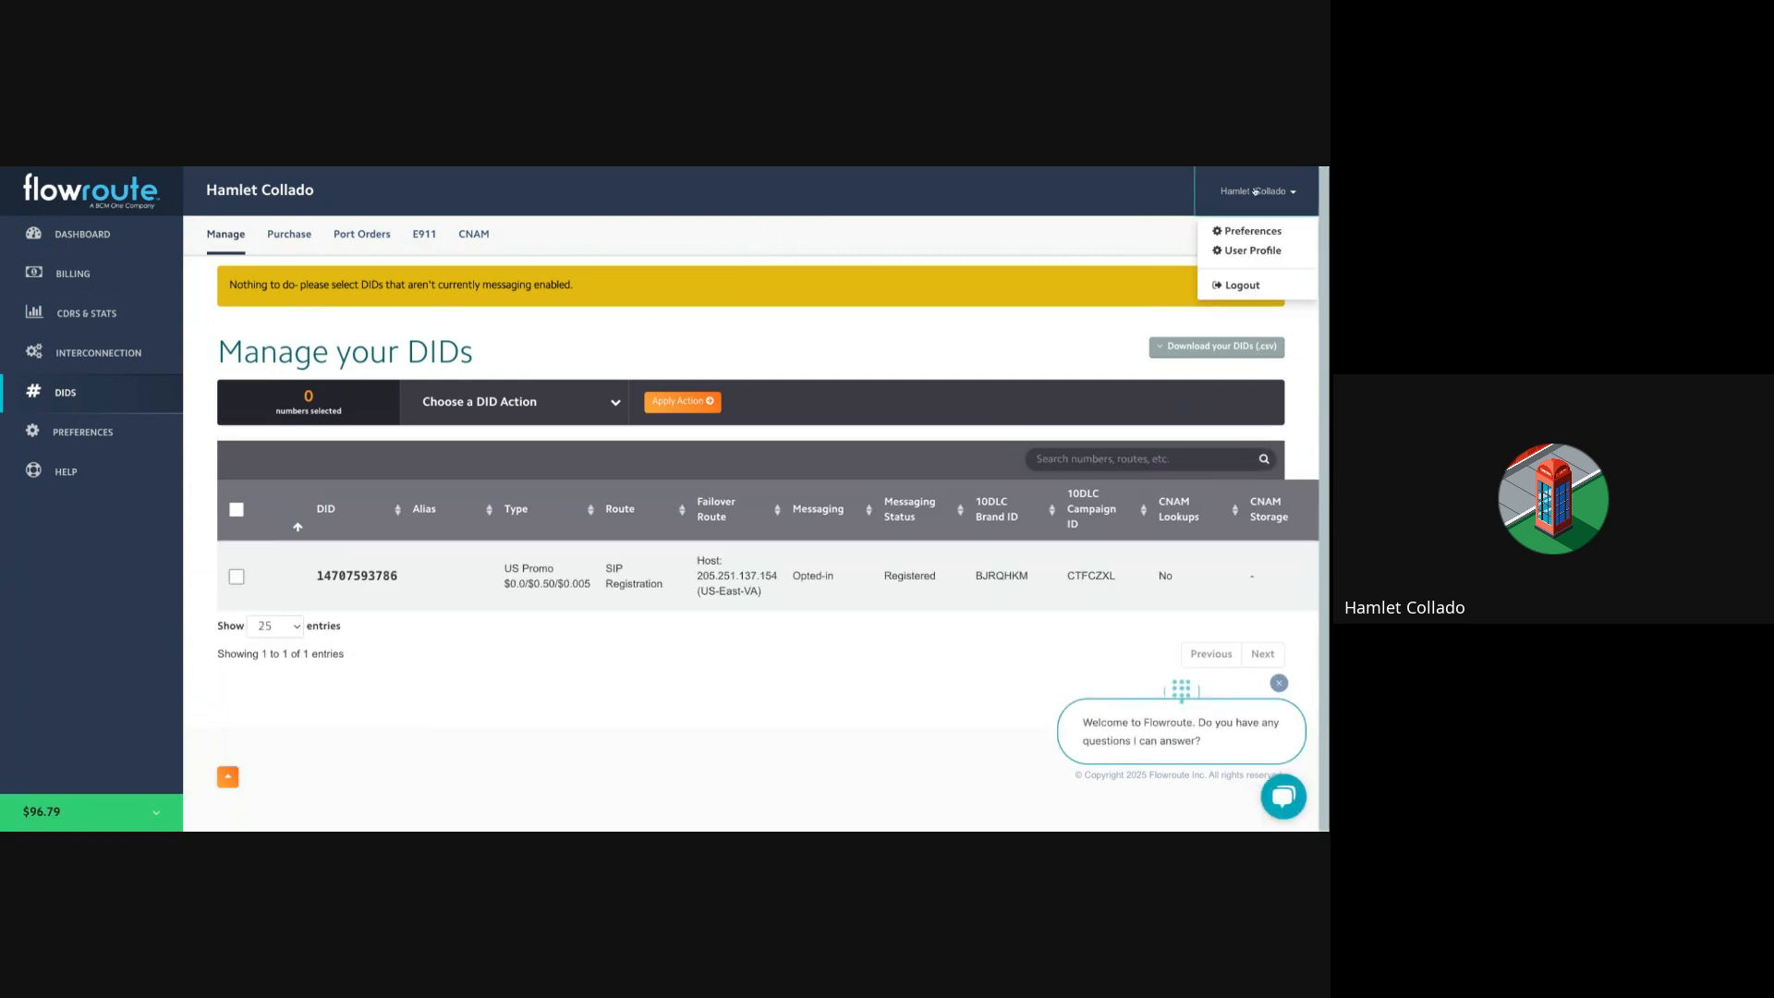
Step: Open API Control in Preferences and inspect the SMS and MMS webhook URLs
click(1158, 249)
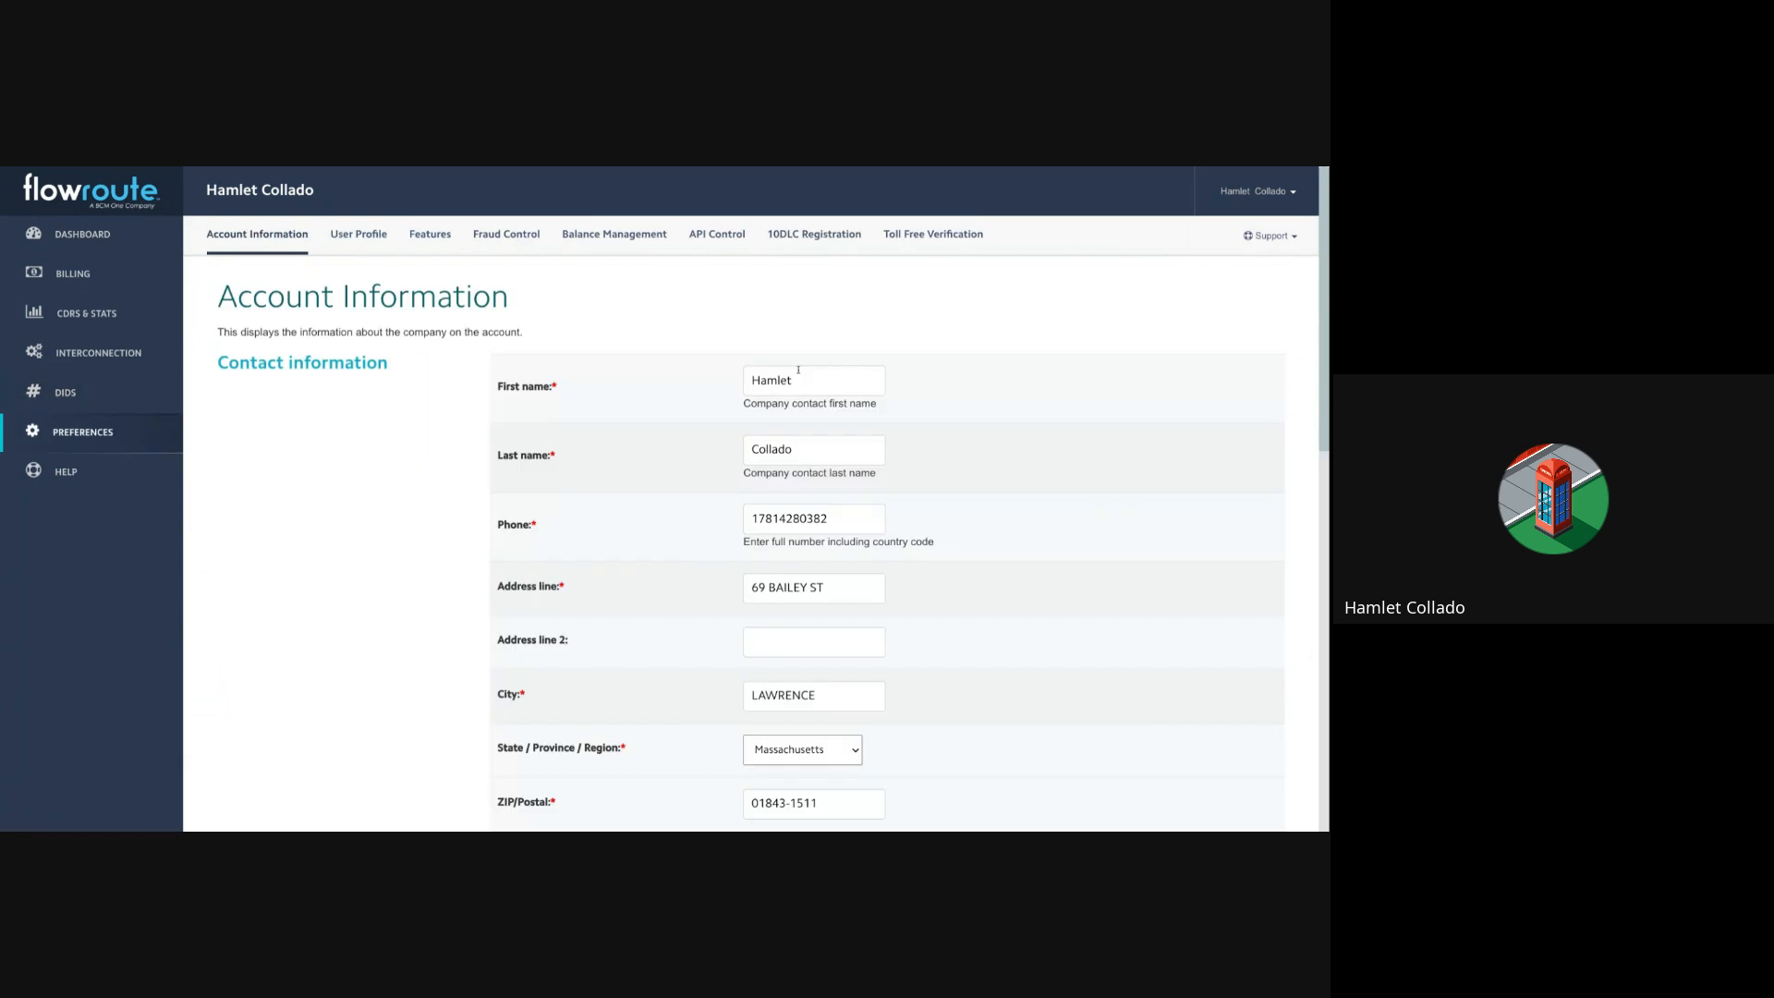
click(720, 243)
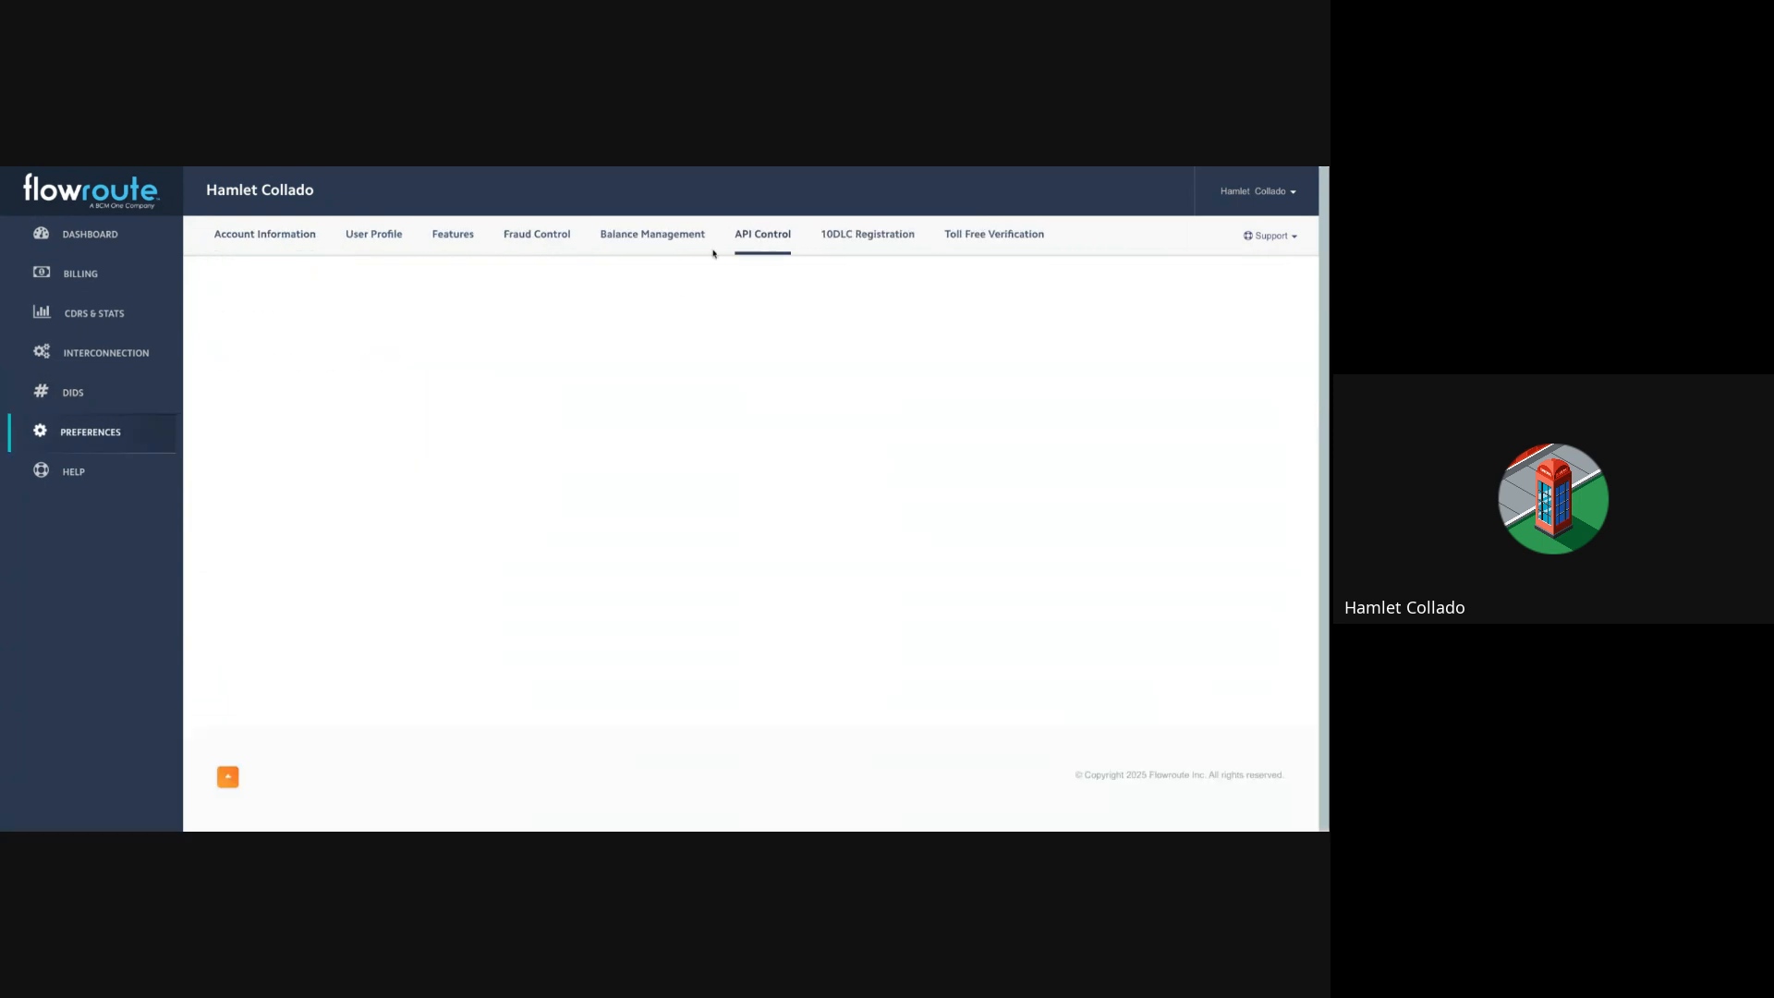
scroll(571, 399, down, 1)
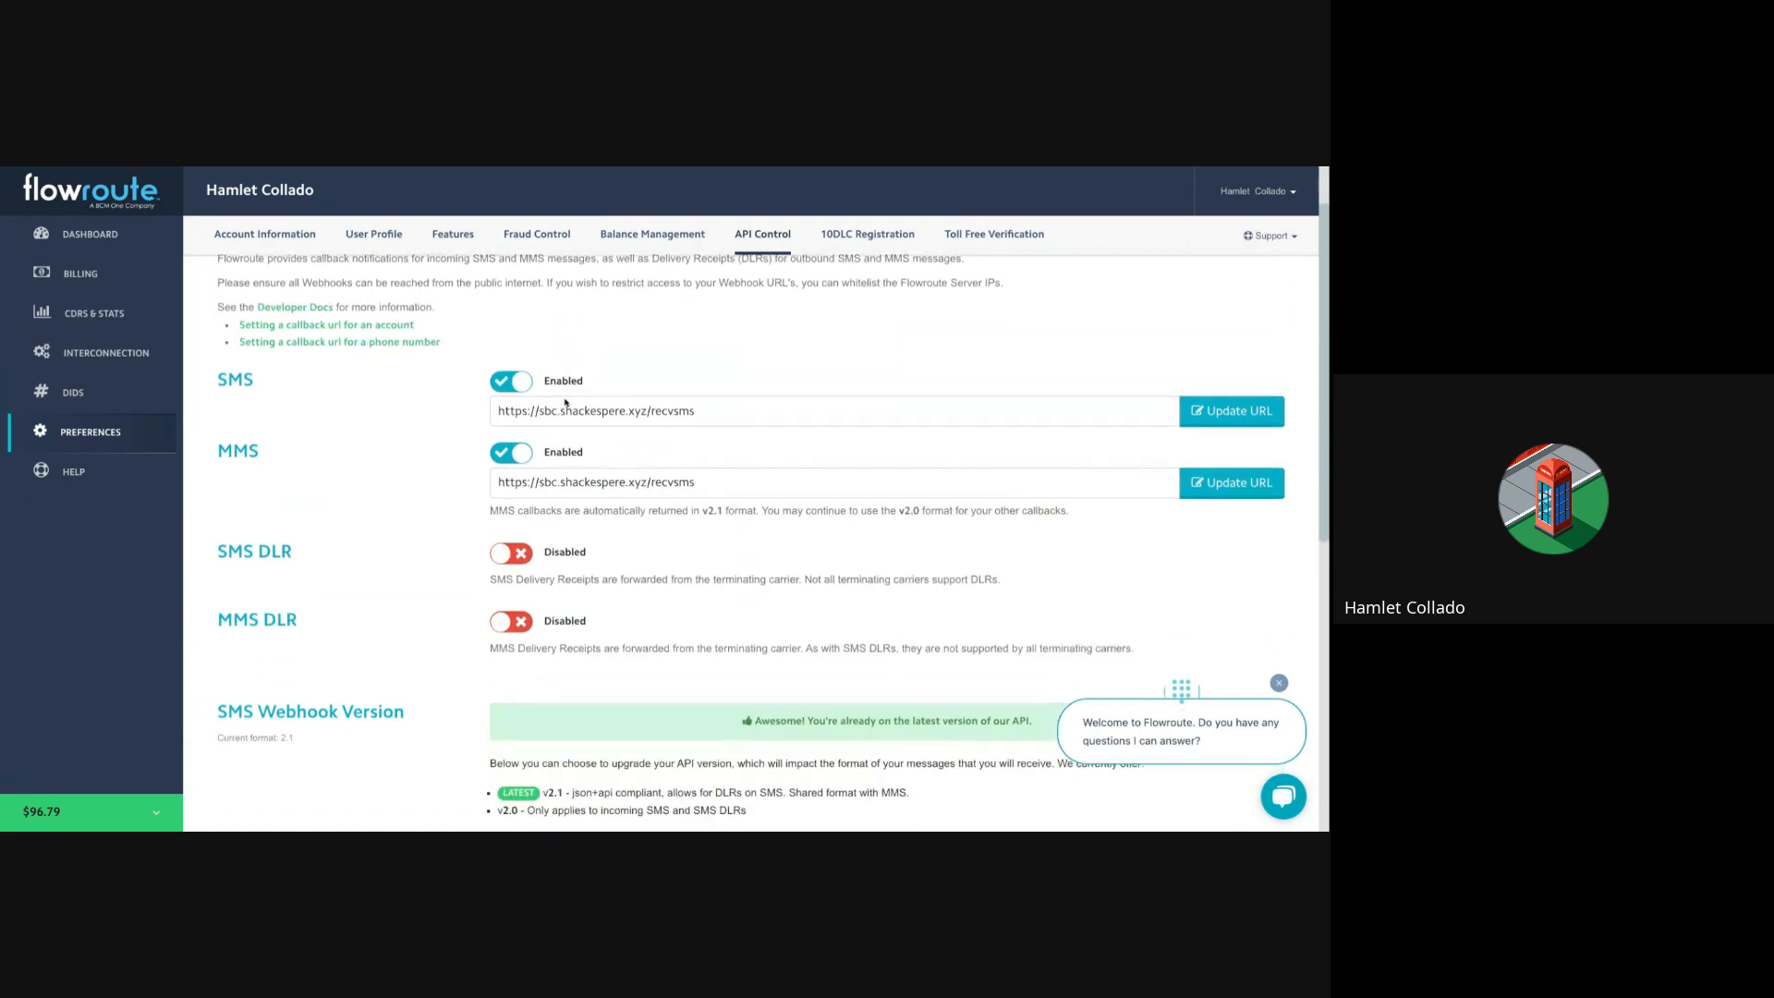
scroll(301, 386, down, 1)
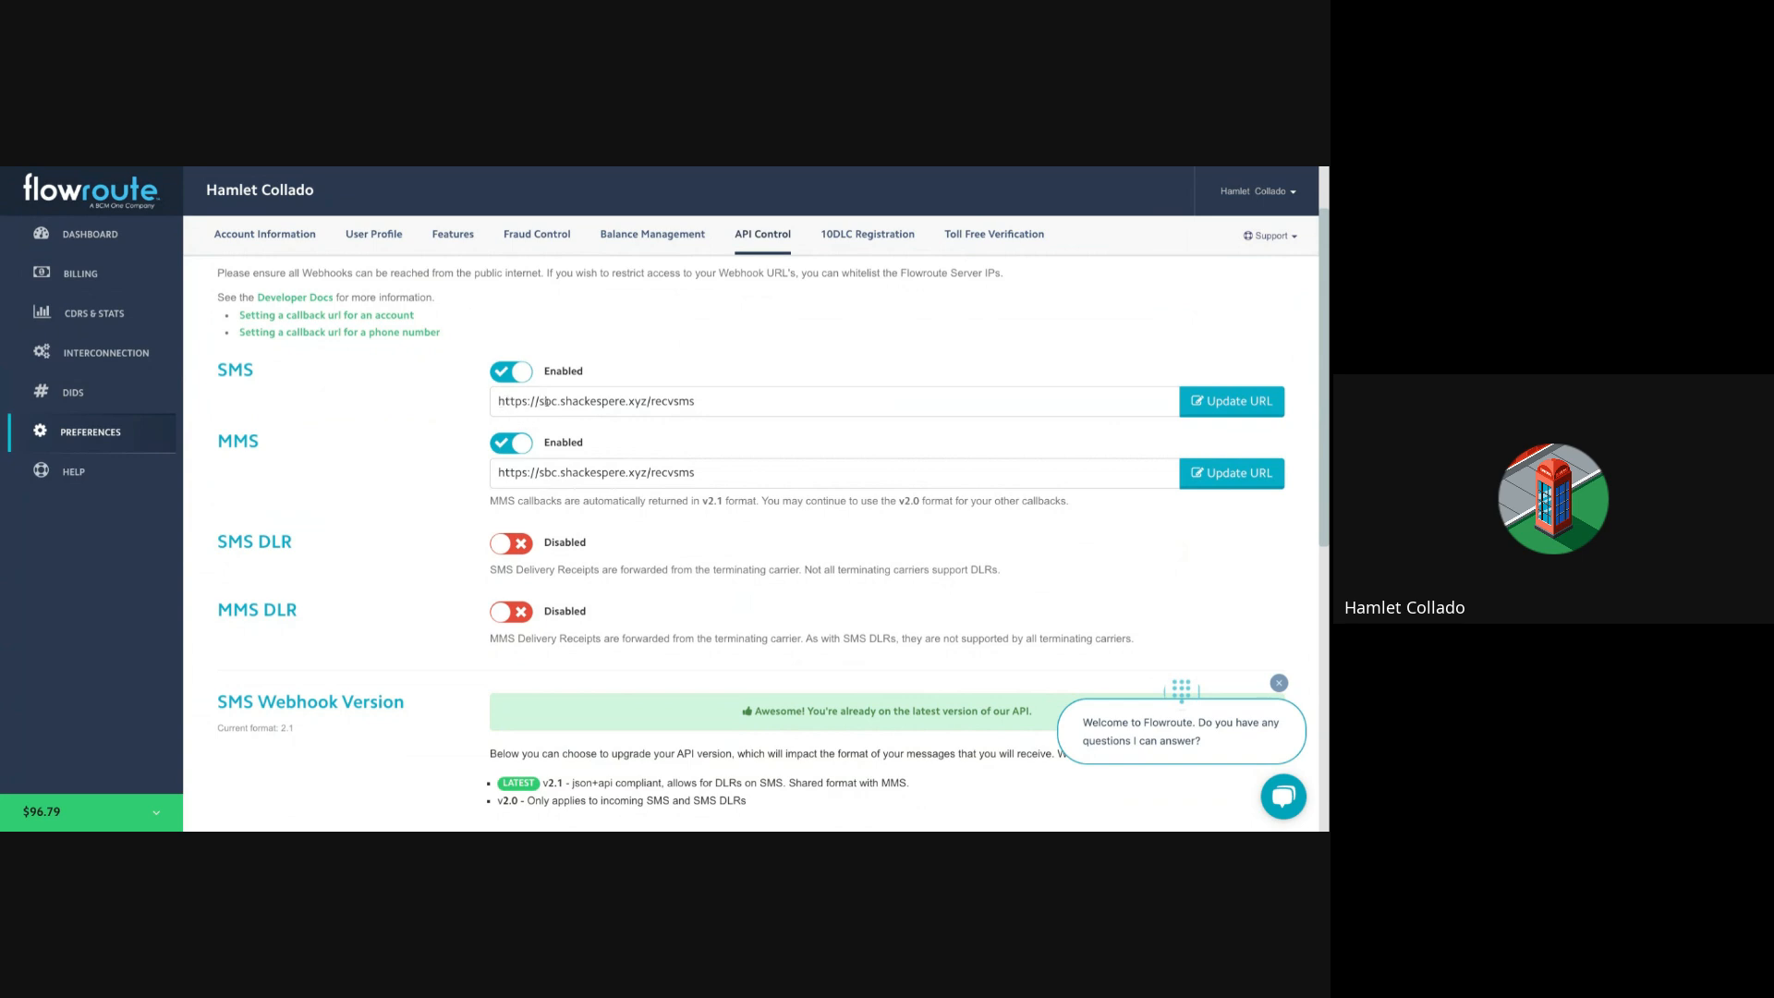
drag(537, 401, 649, 401)
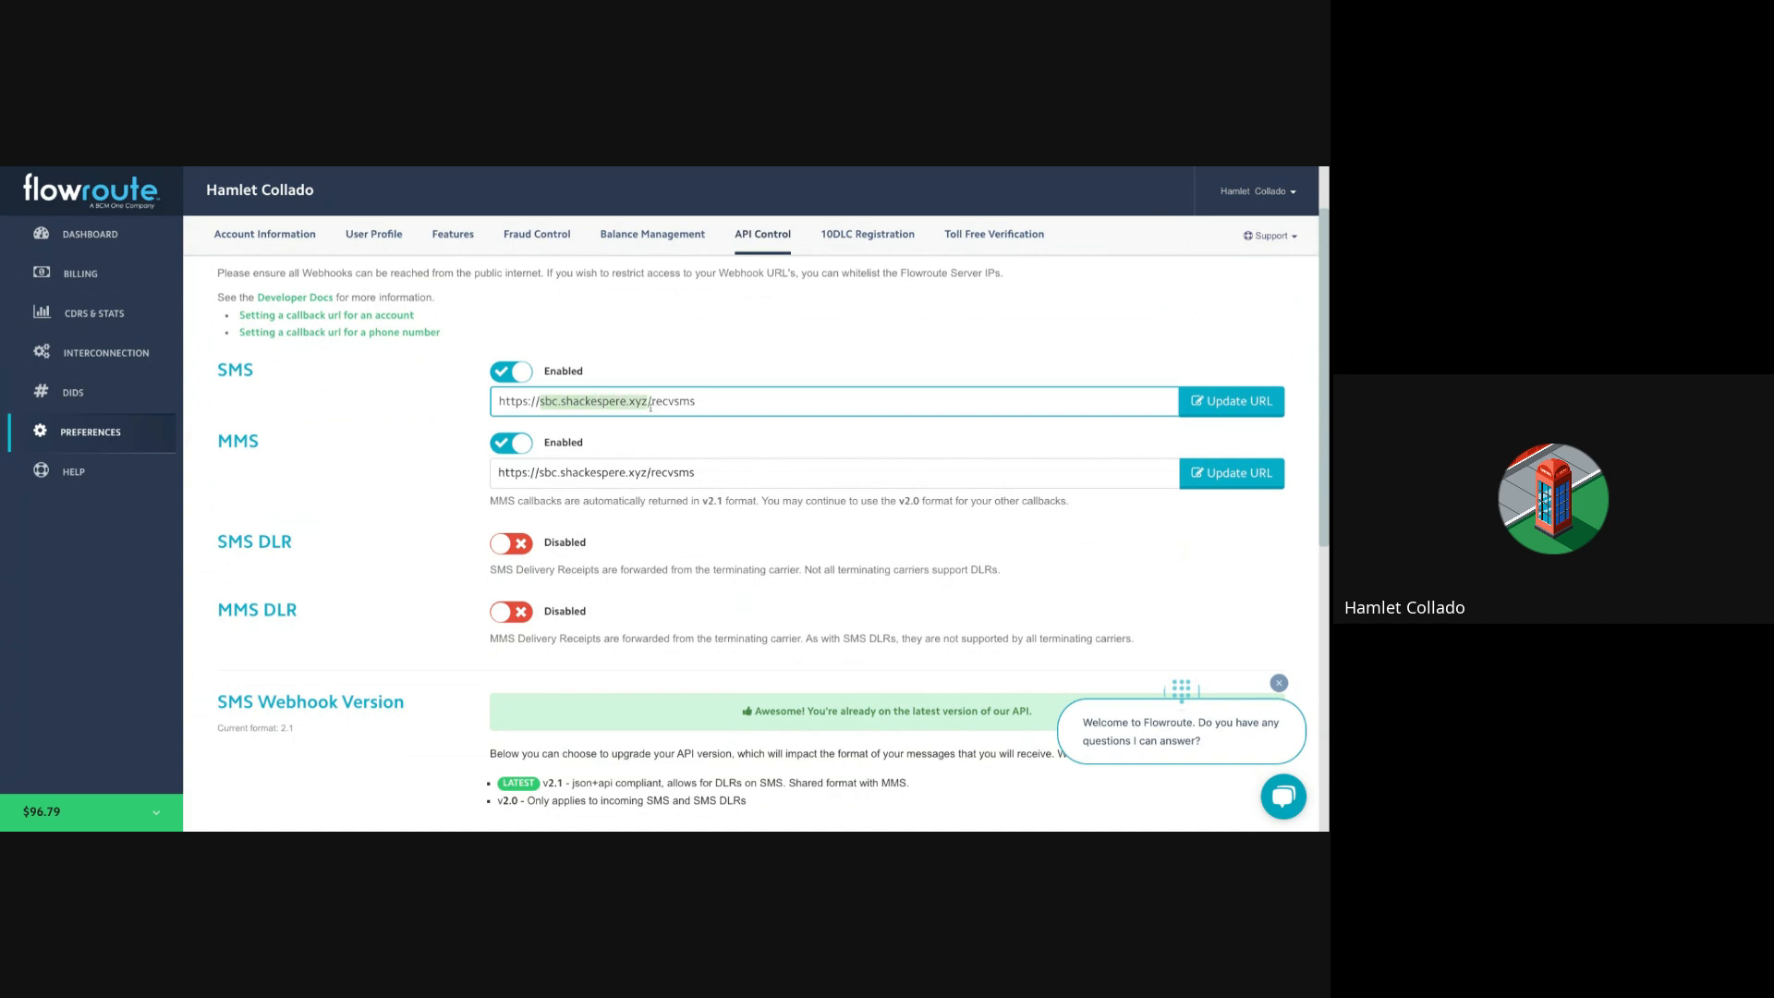
click(690, 401)
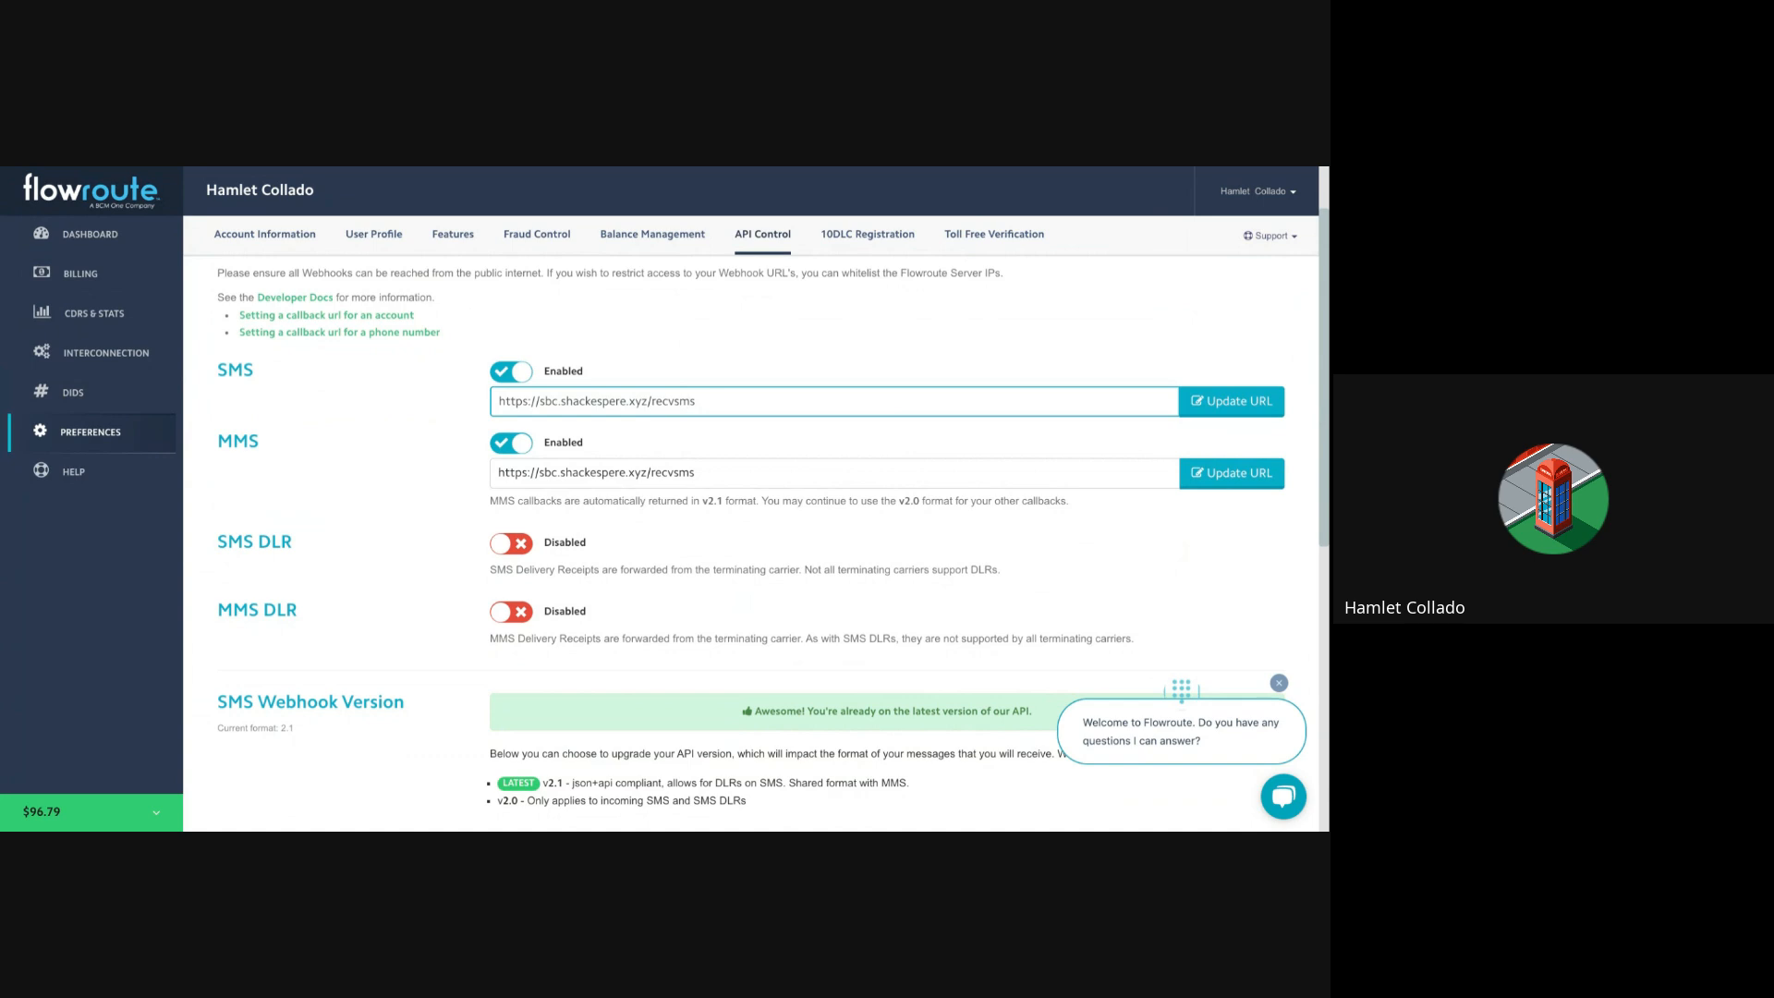
drag(651, 401, 716, 400)
click(679, 400)
drag(652, 401, 709, 475)
click(732, 475)
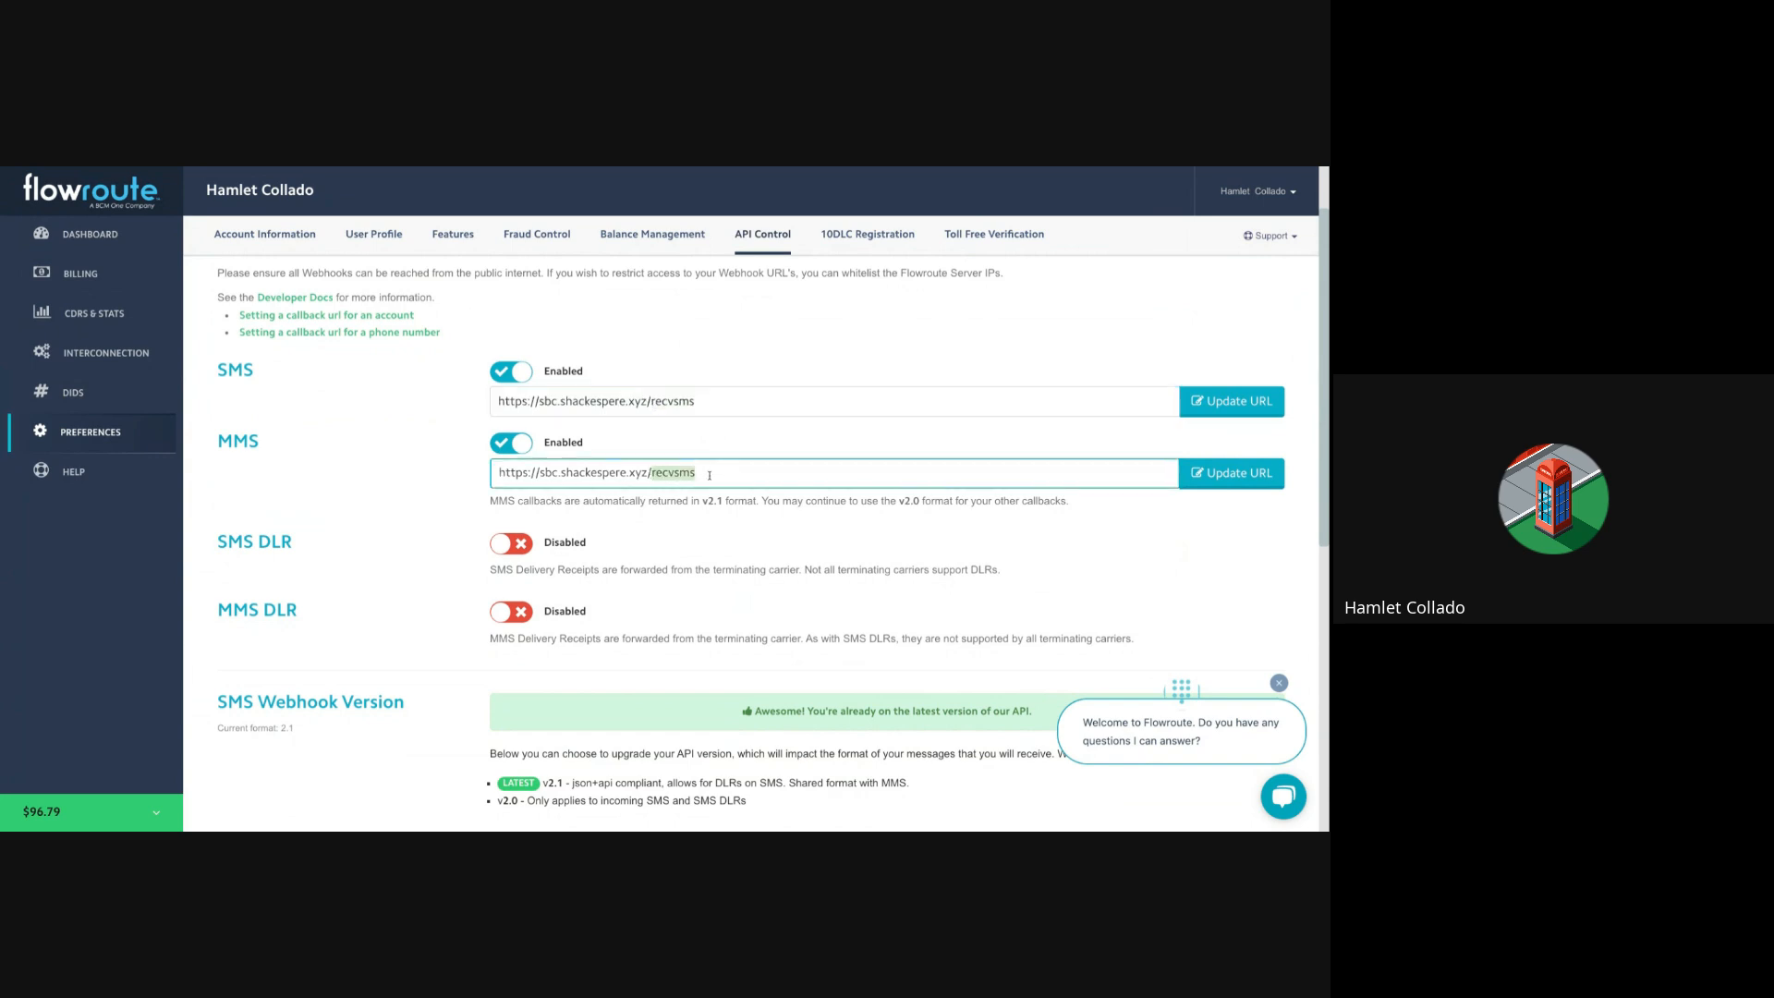
Step: Restore recvsms in the SMS webhook URL by copying it from the MMS URL, then reload
double_click(680, 401)
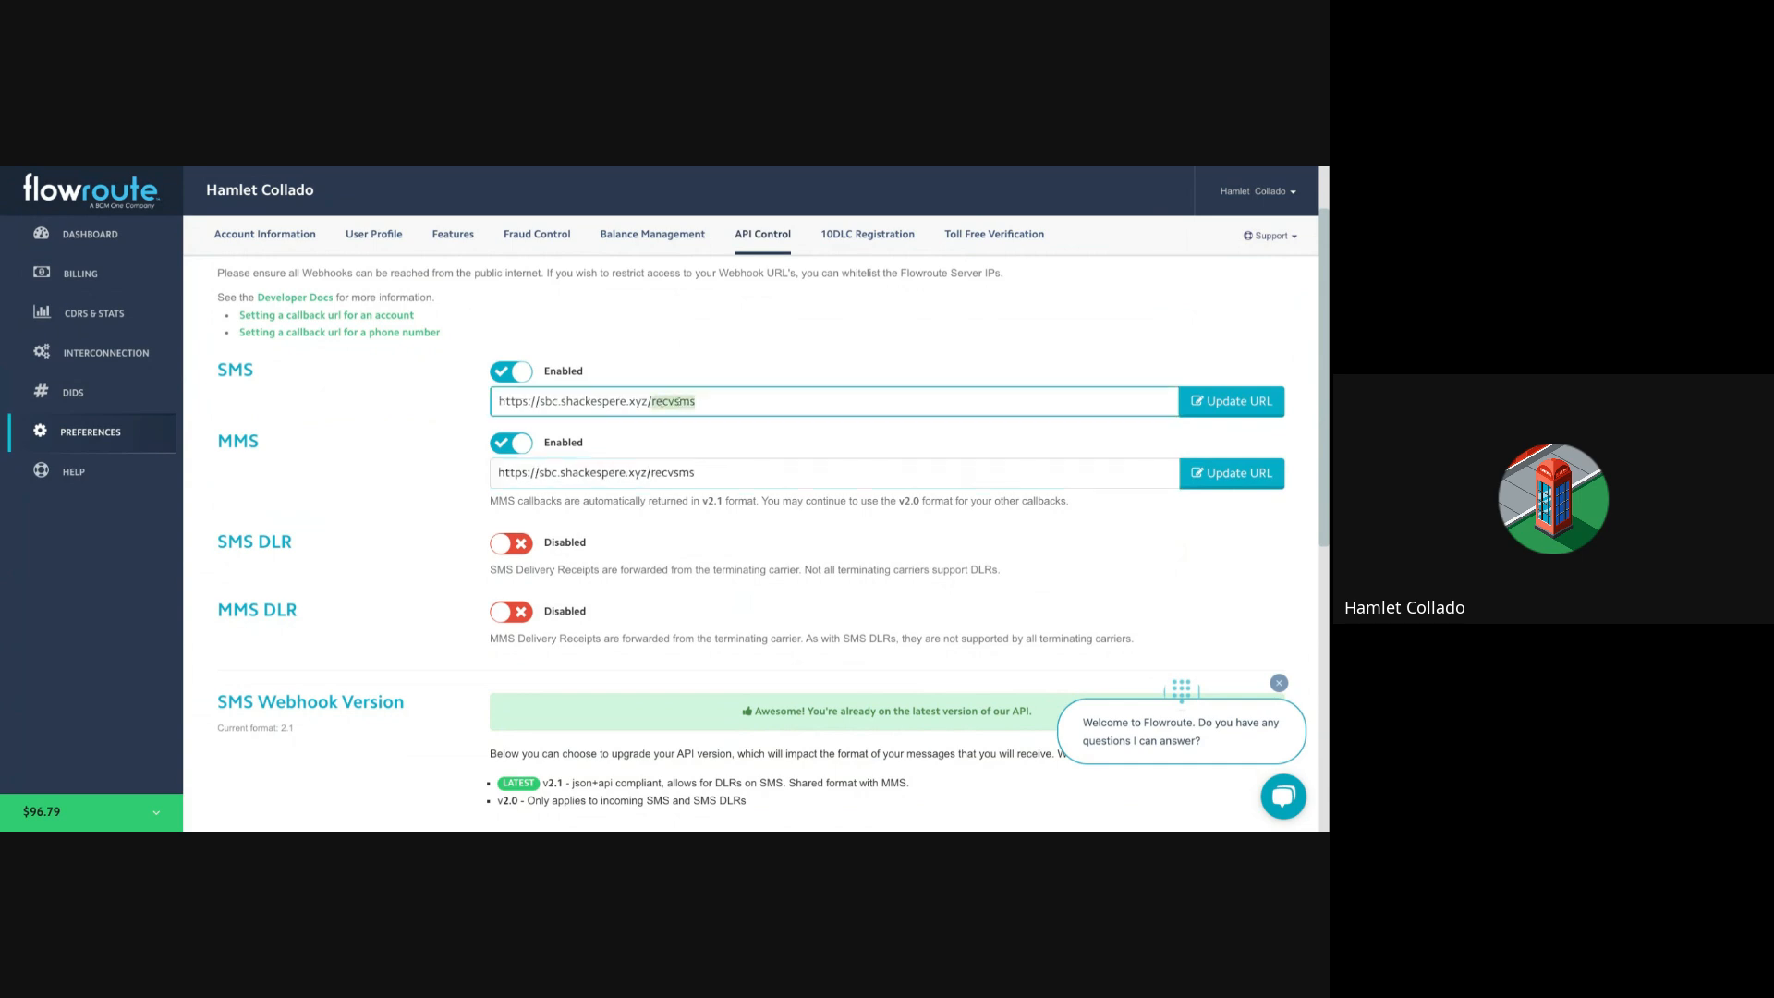
double_click(672, 404)
key(BackSpace)
double_click(672, 472)
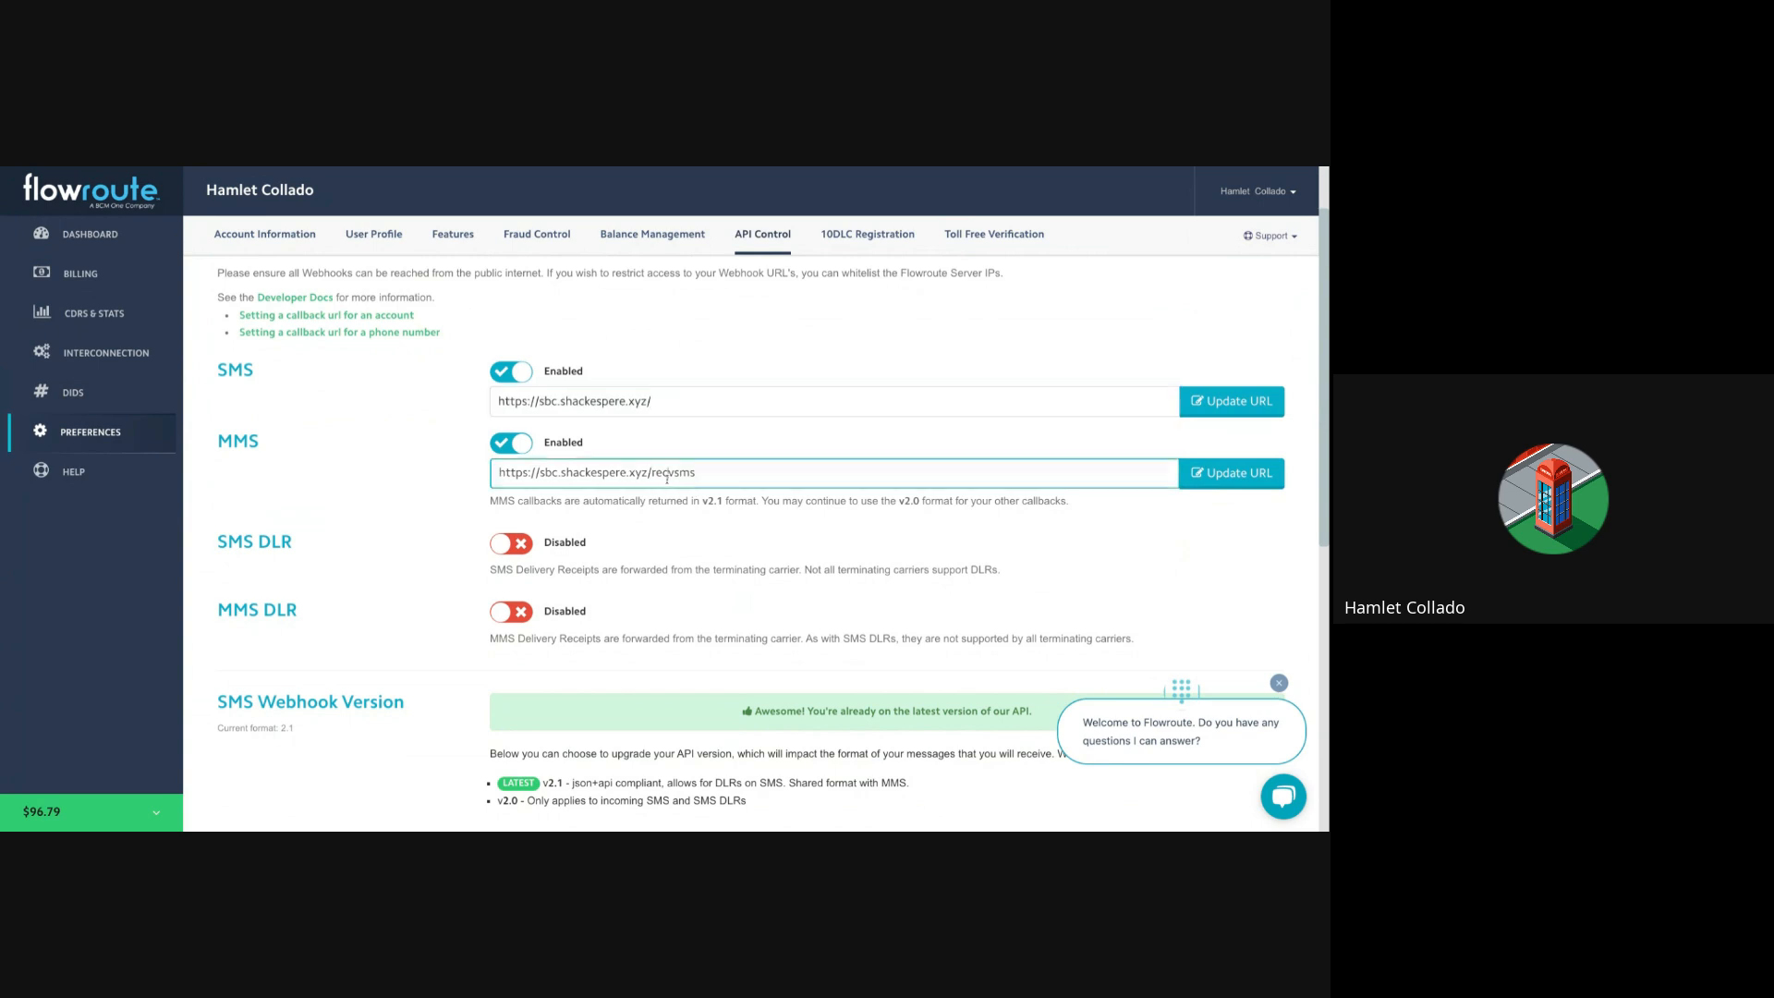
key(ctrl+c)
click(725, 401)
key(ctrl+v)
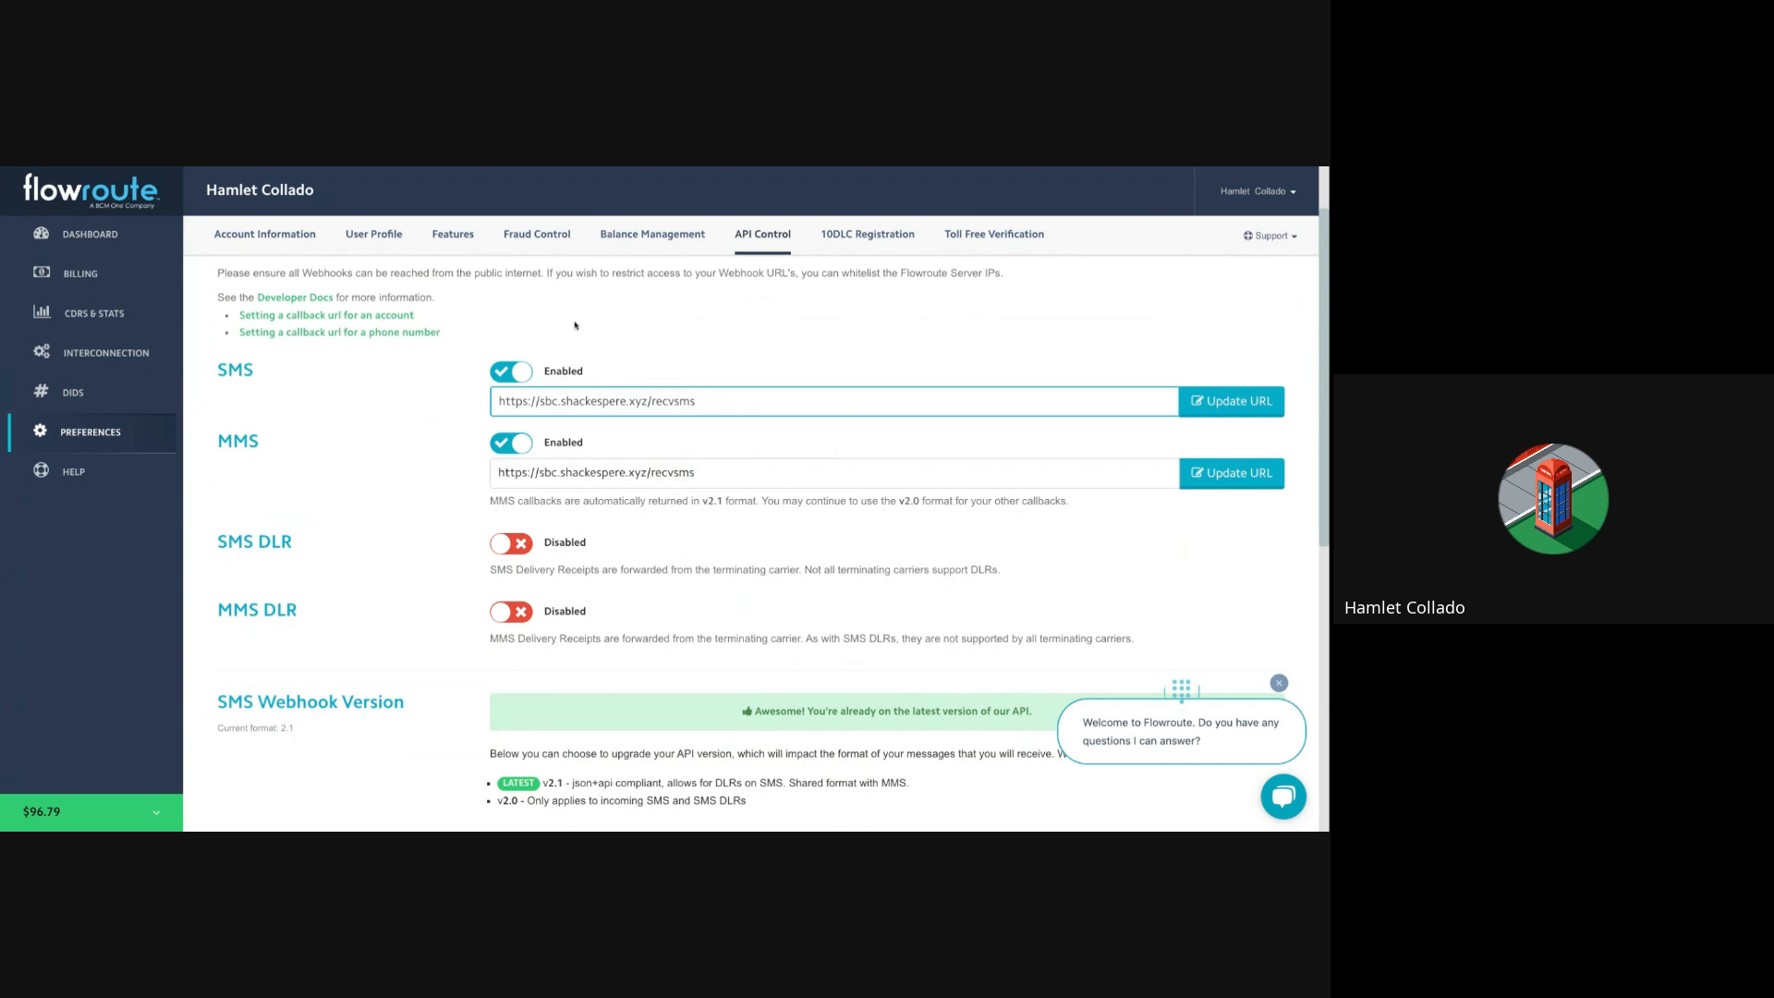
key(ctrl+r)
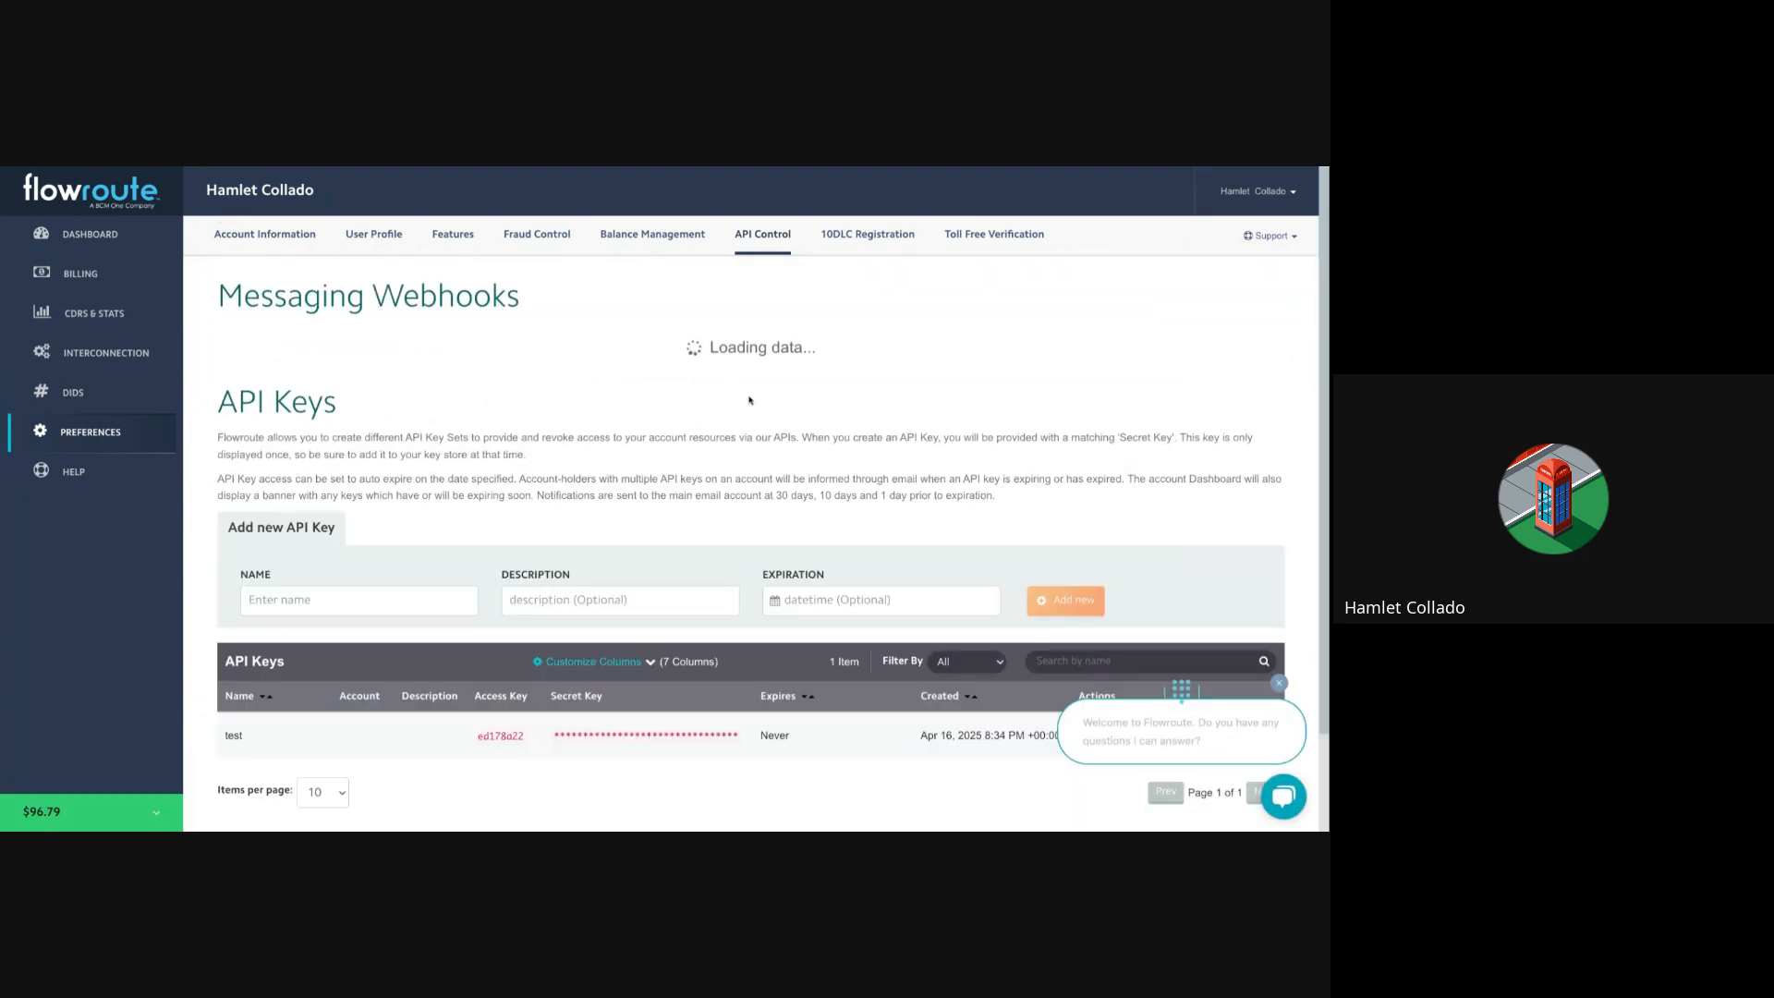
scroll(723, 388, down, 3)
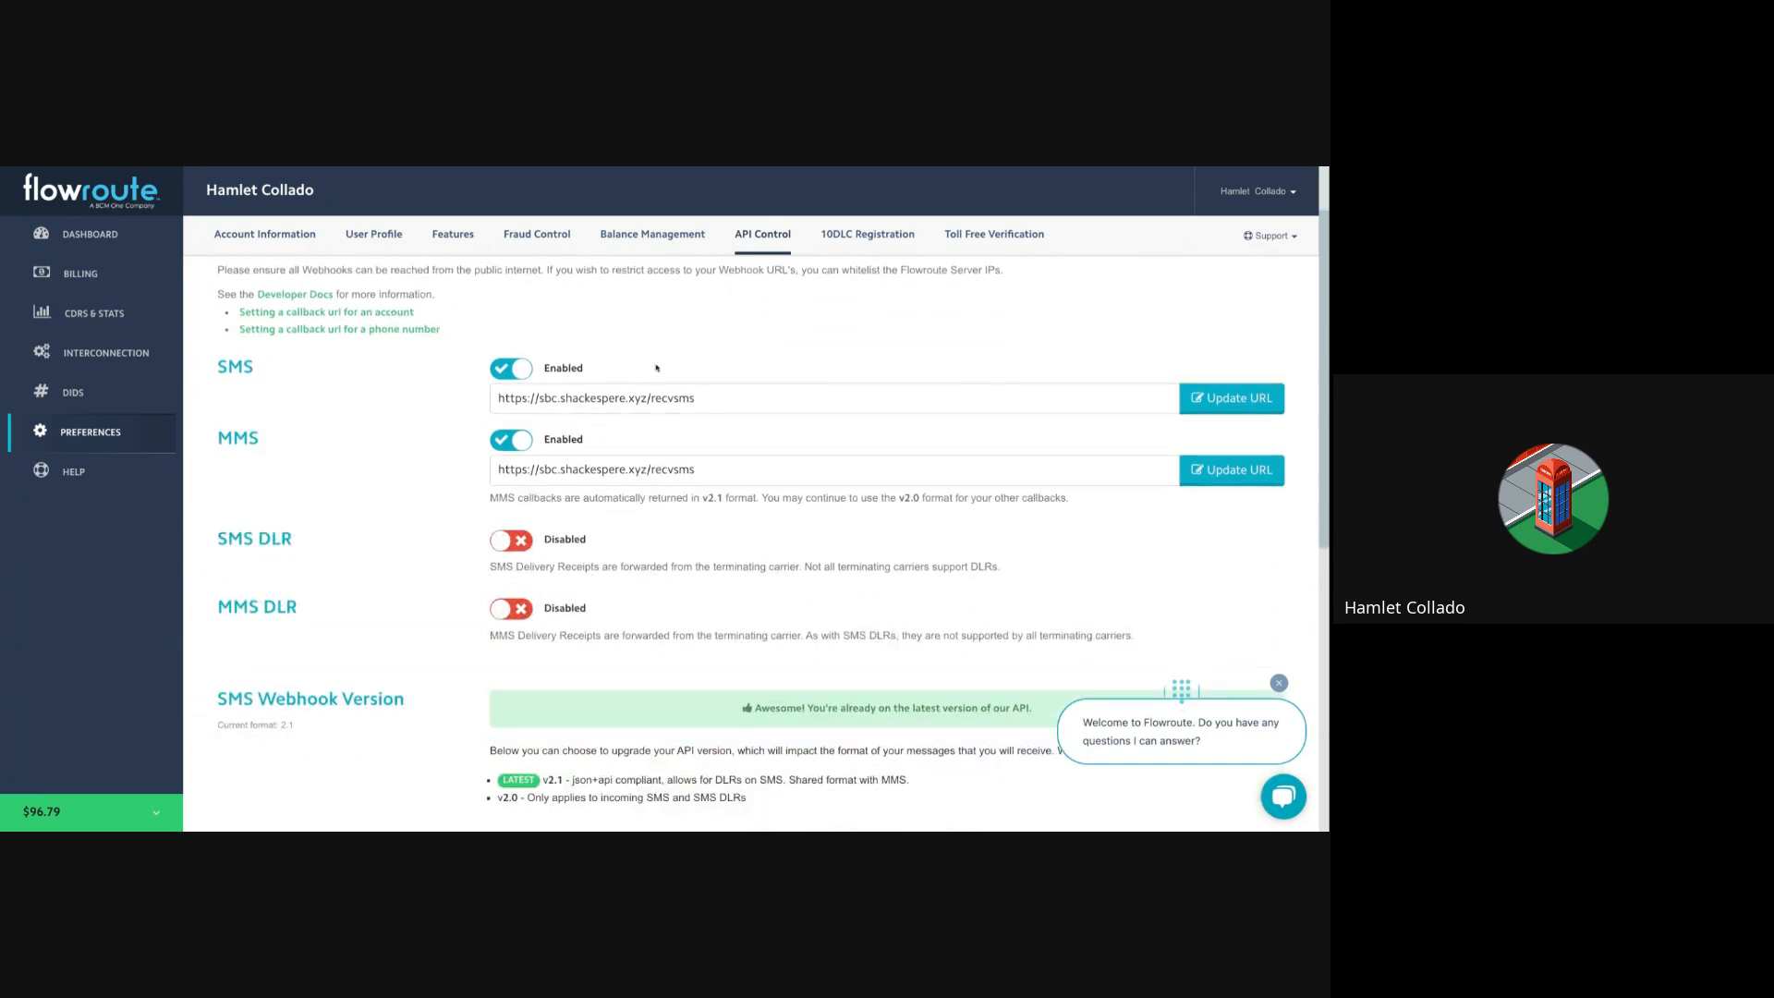
scroll(529, 391, down, 1)
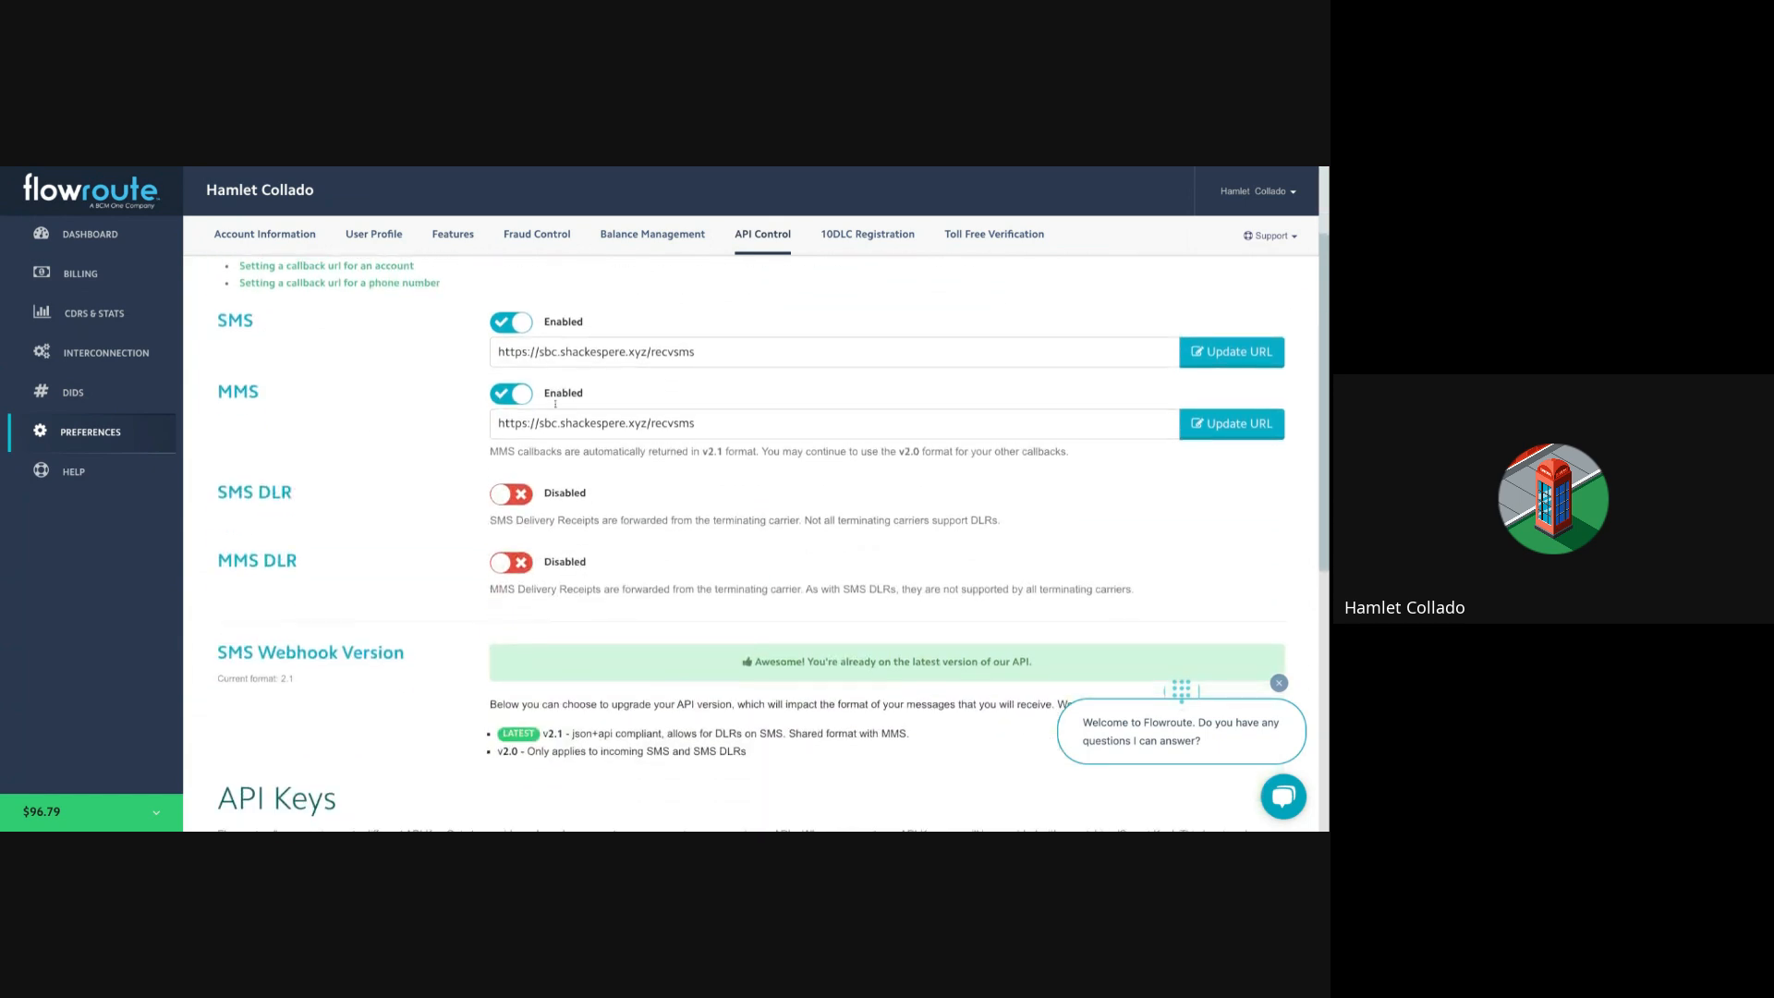
scroll(657, 470, down, 10)
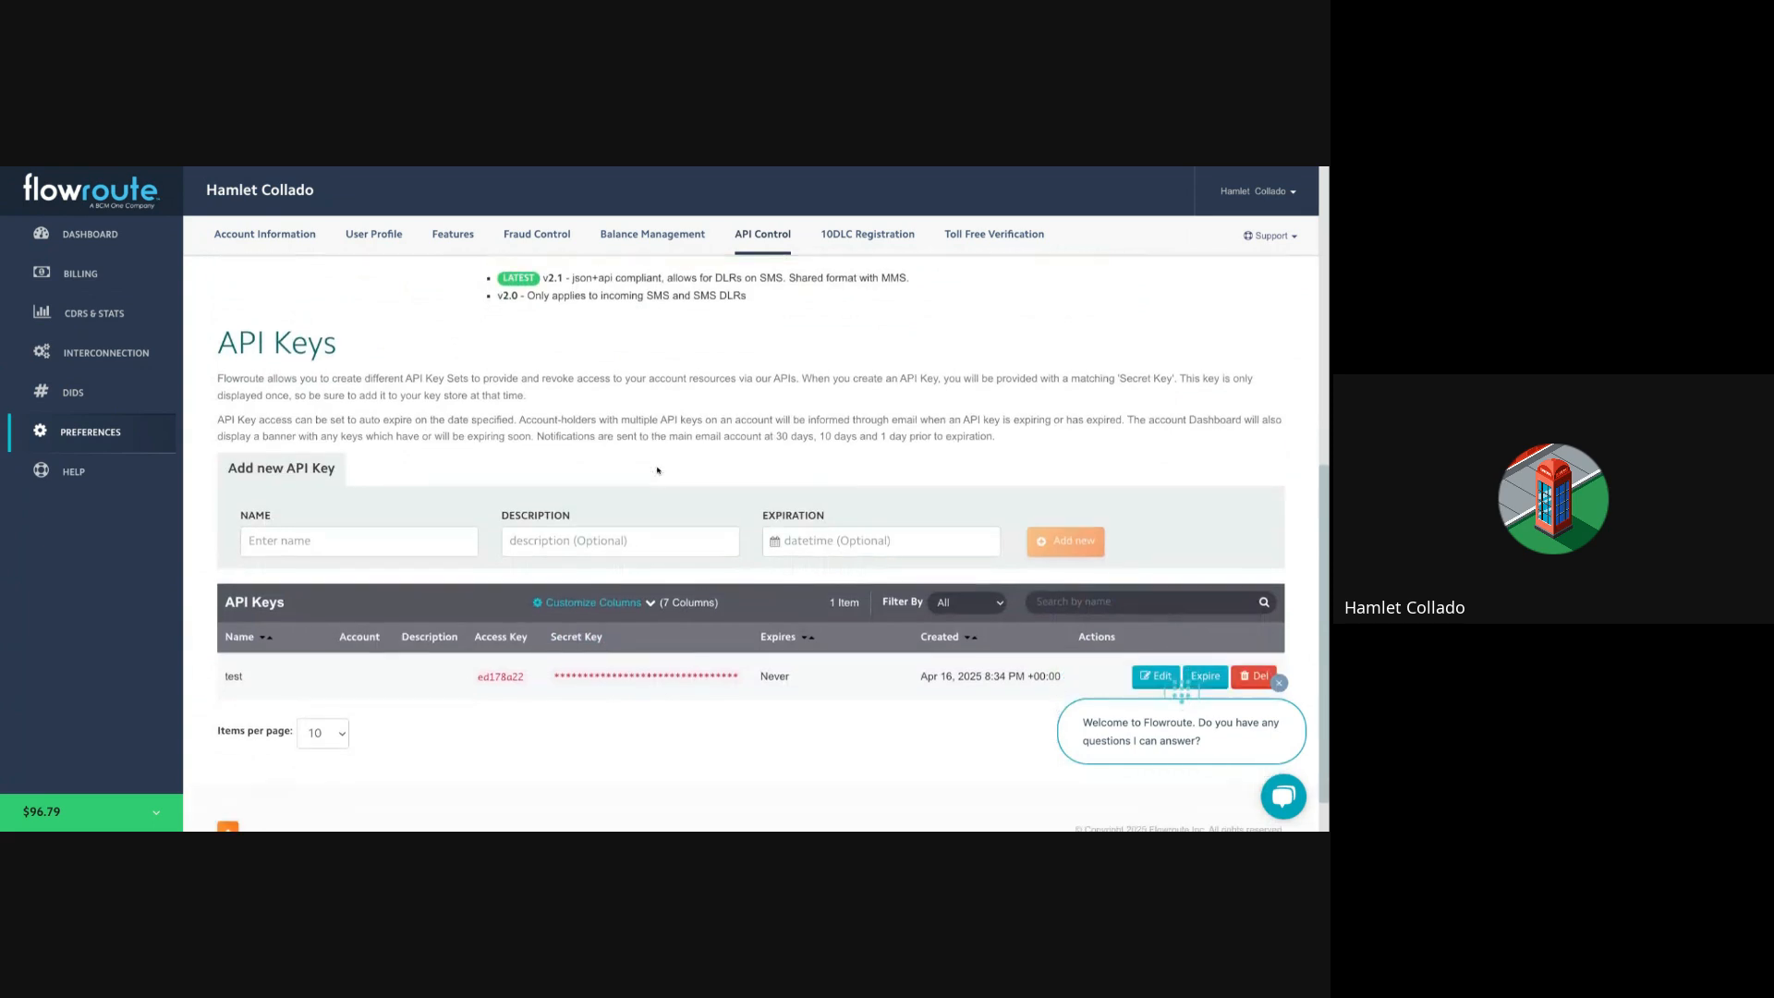
scroll(671, 462, down, 1)
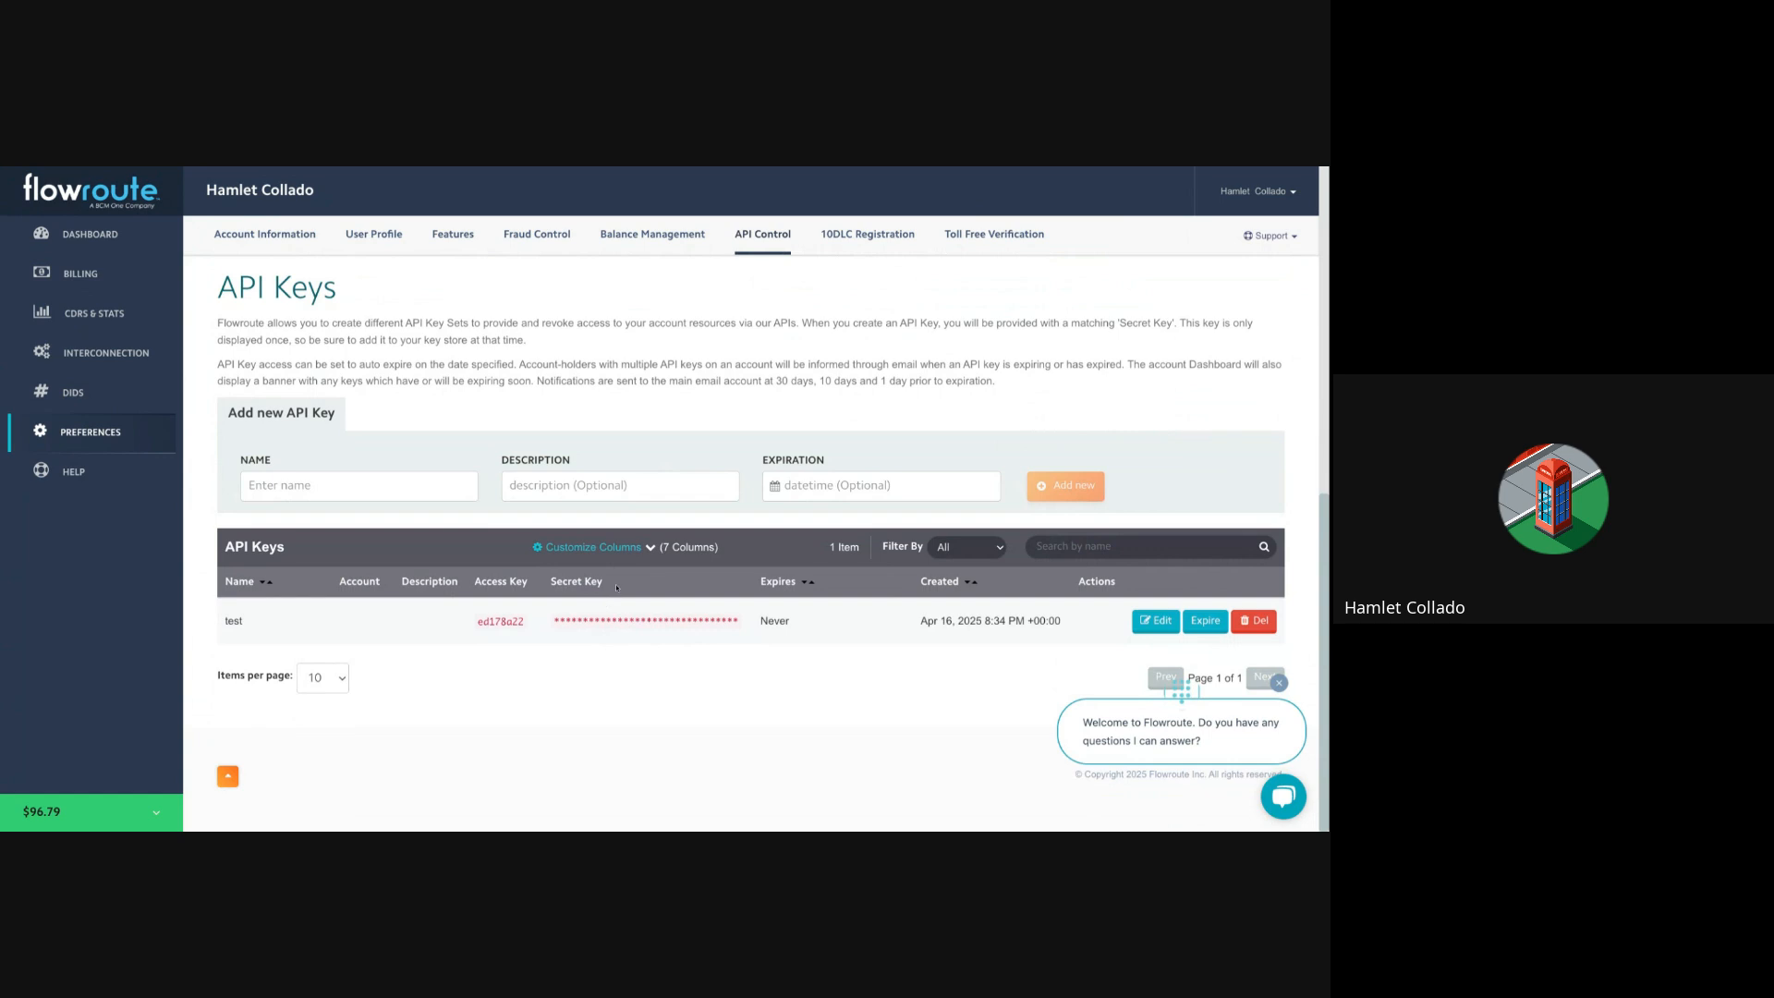
double_click(496, 622)
drag(474, 583, 591, 583)
scroll(575, 506, up, 1)
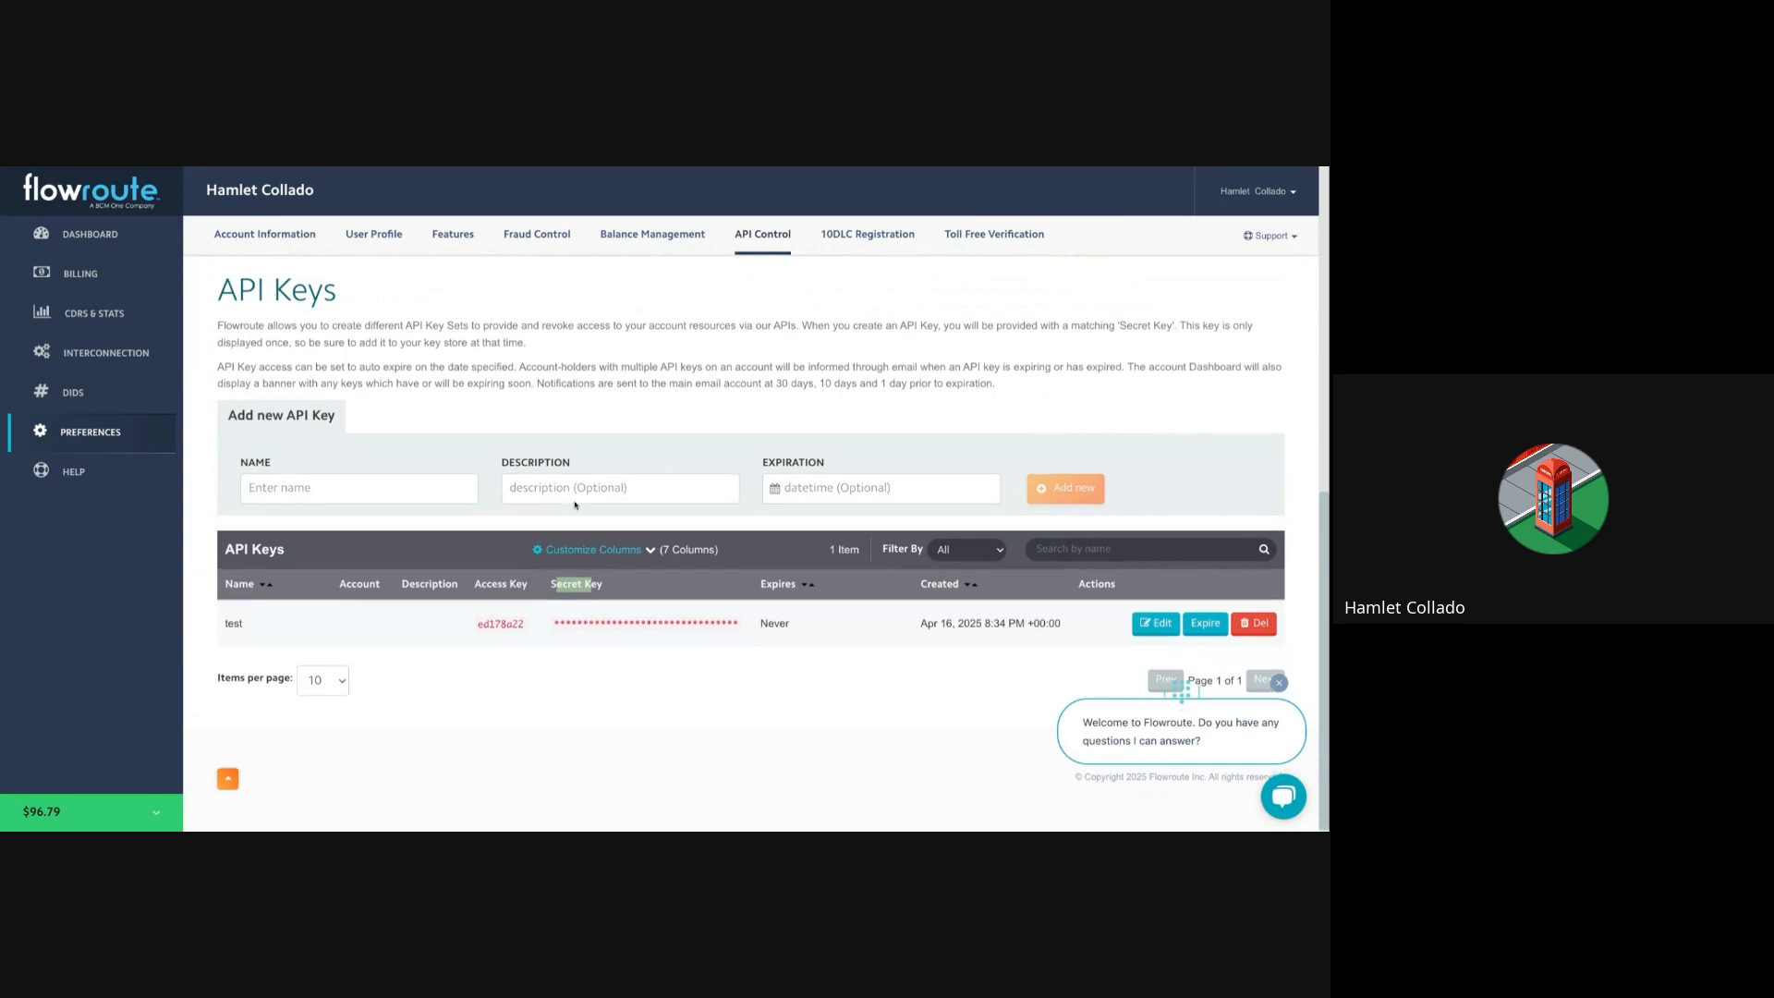
scroll(574, 505, up, 7)
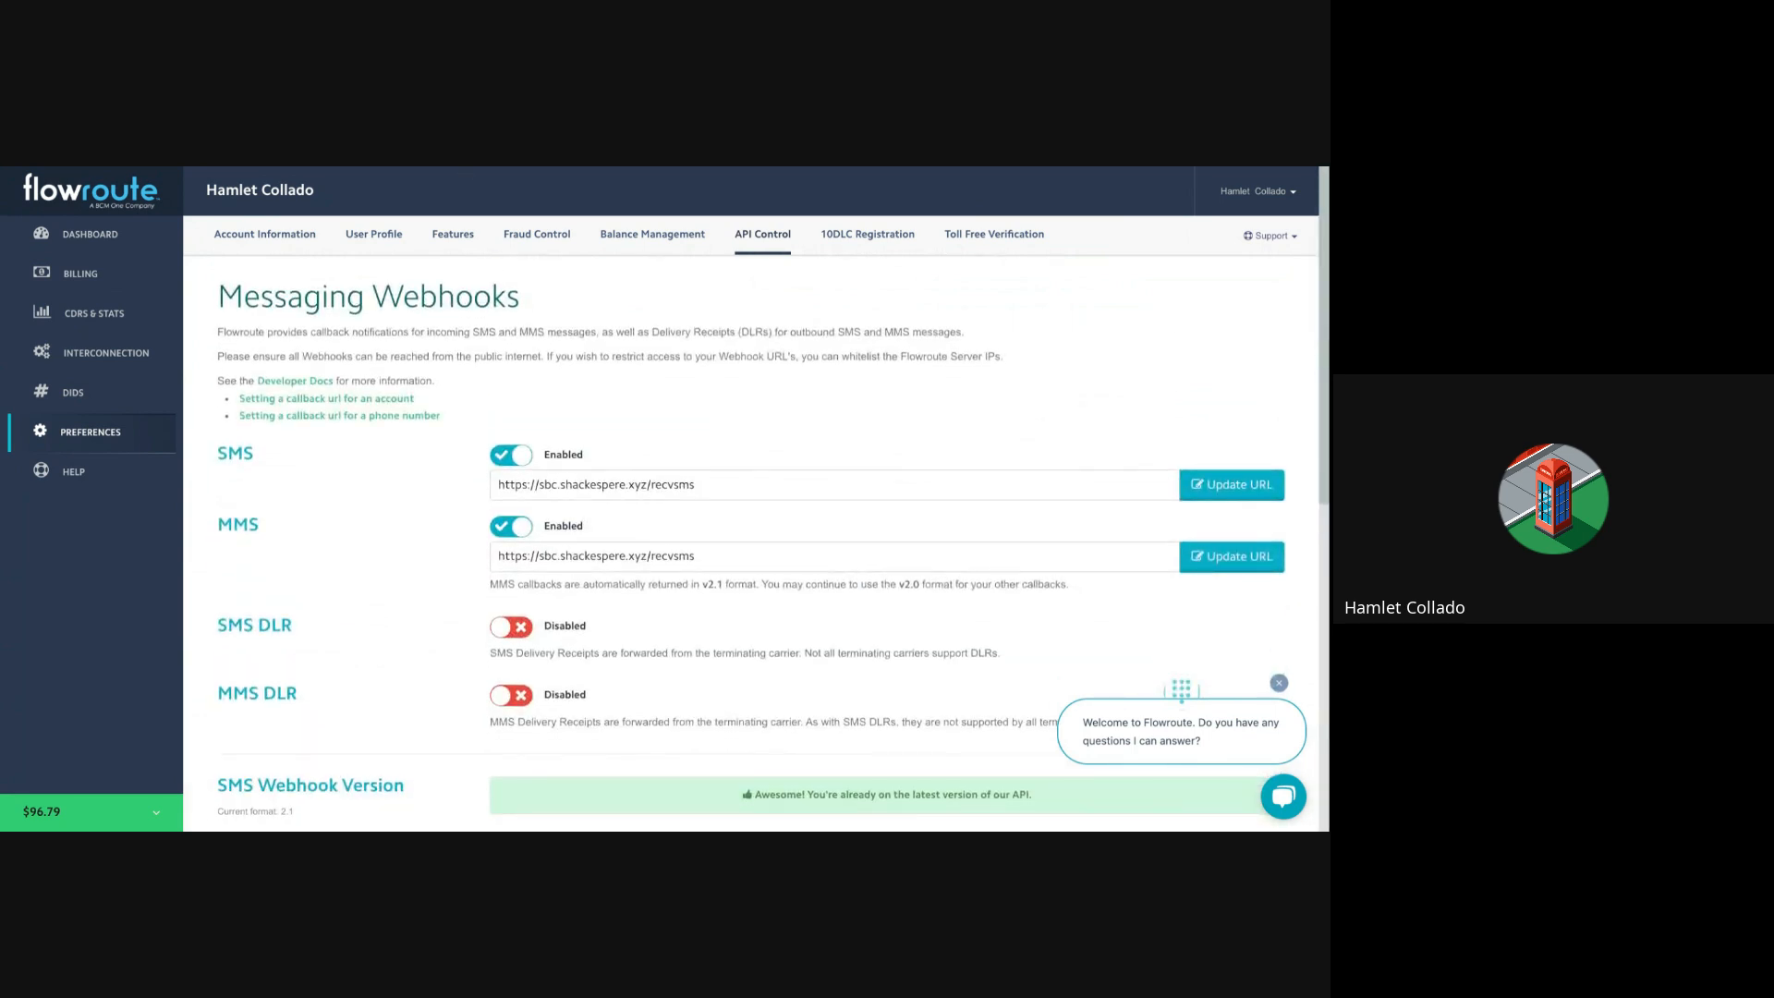
key(ctrl+Tab)
click(98, 186)
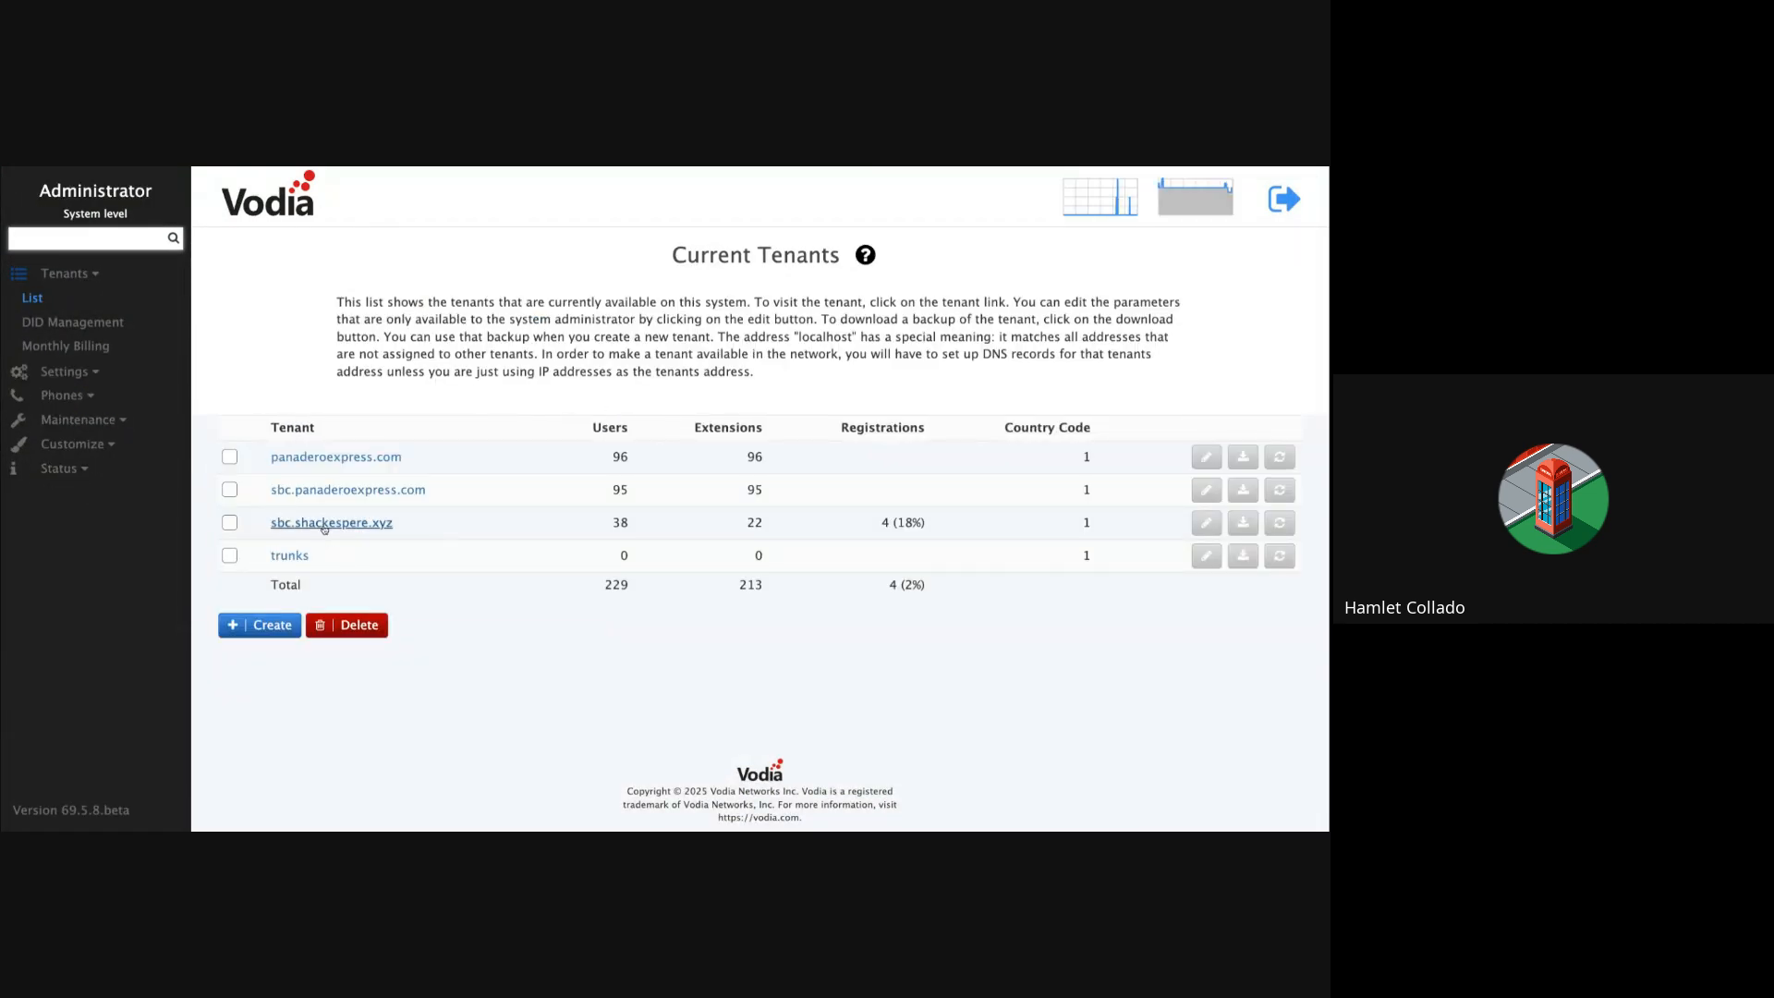
Step: Enter the sbc.shackespere.xyz tenant, go to Trunks > SMS Management and start adding a provider
click(330, 523)
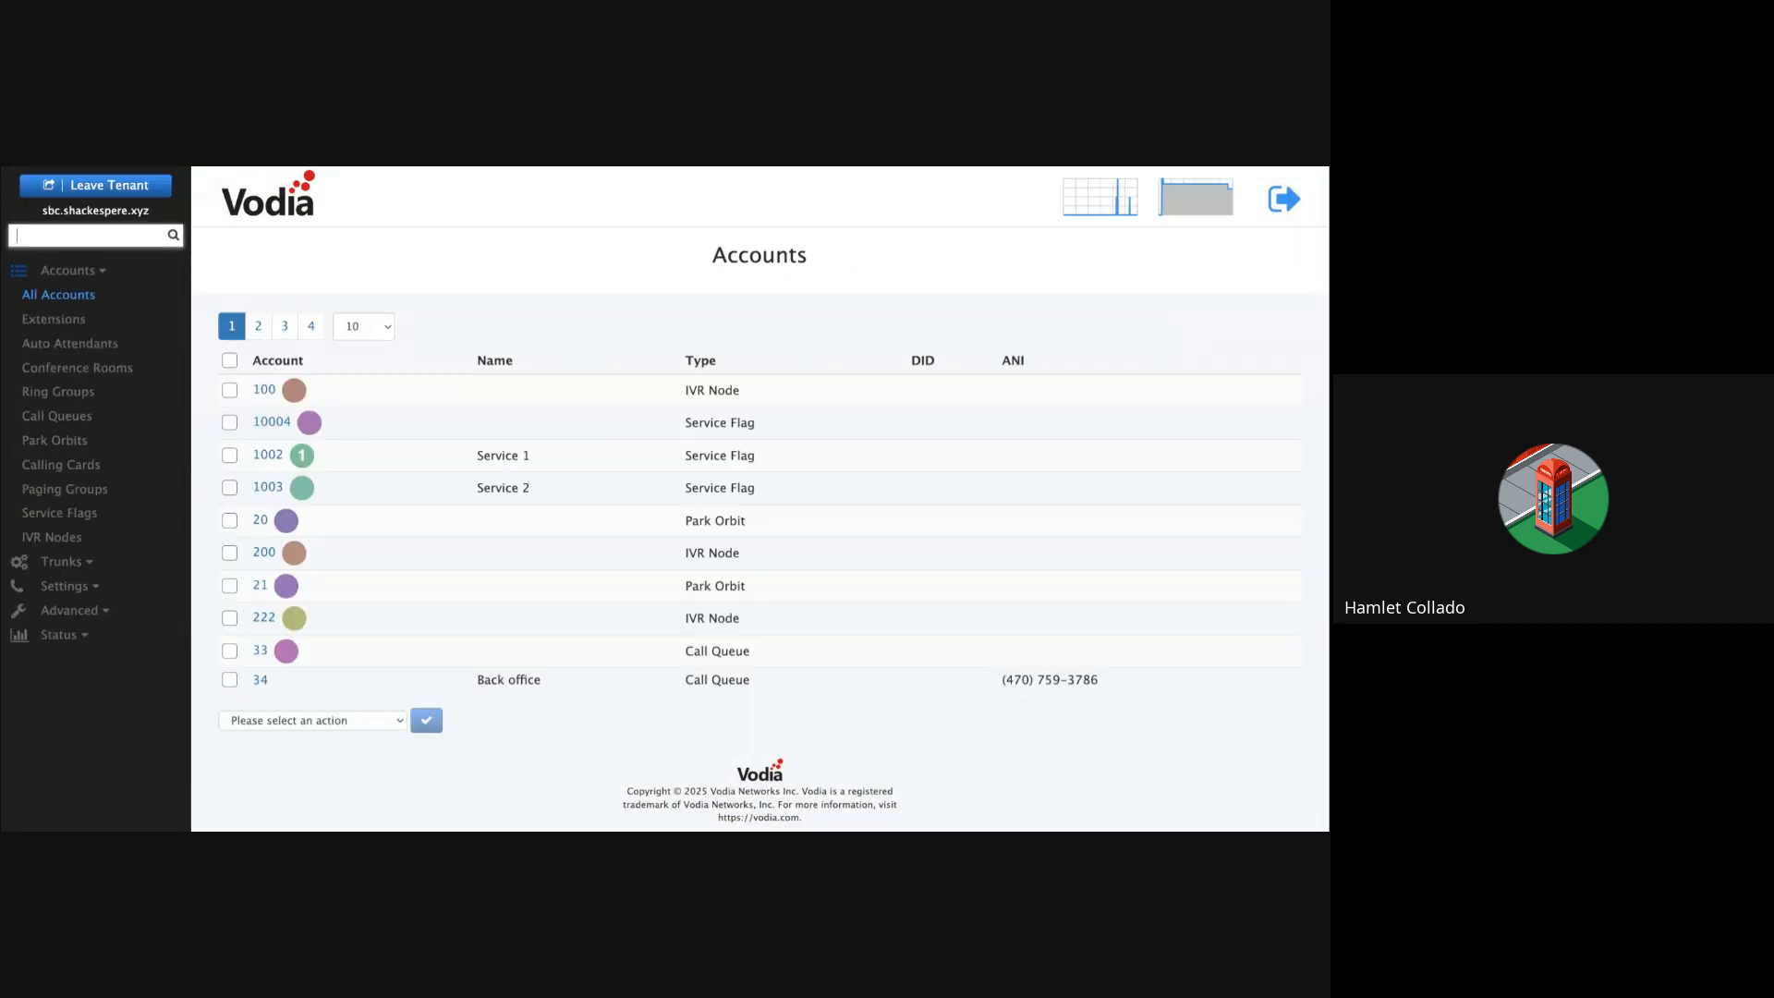
click(83, 562)
click(93, 415)
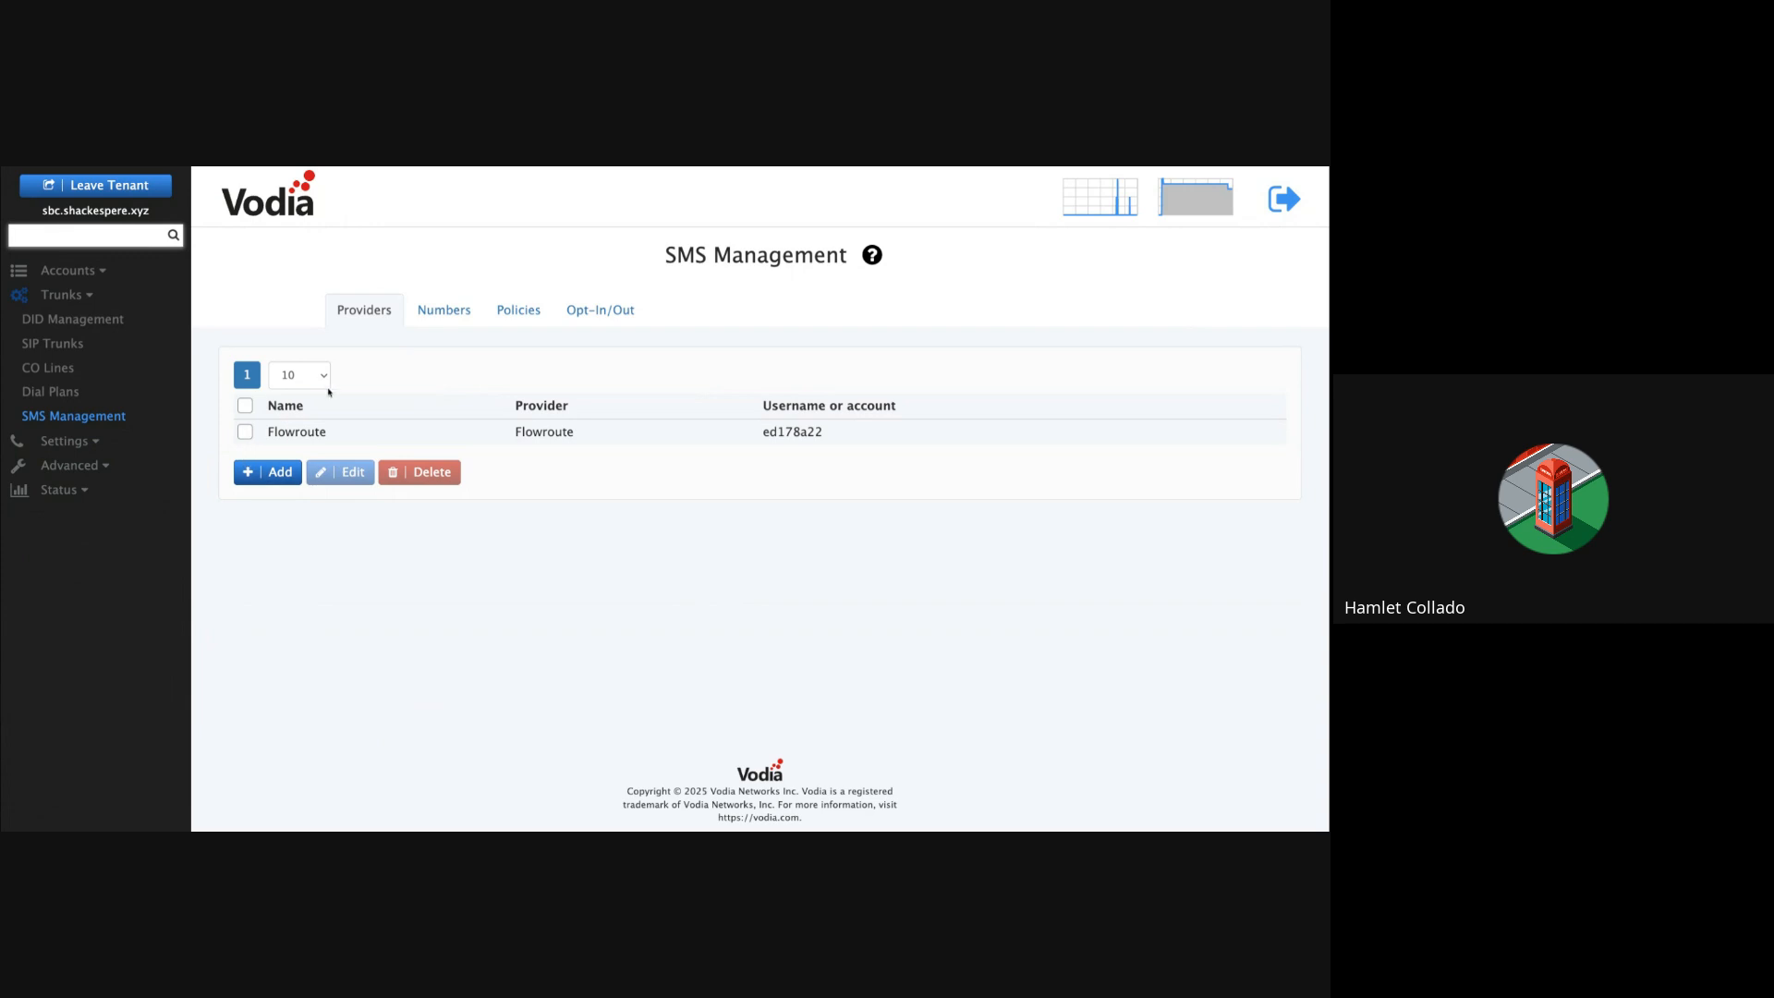
click(277, 473)
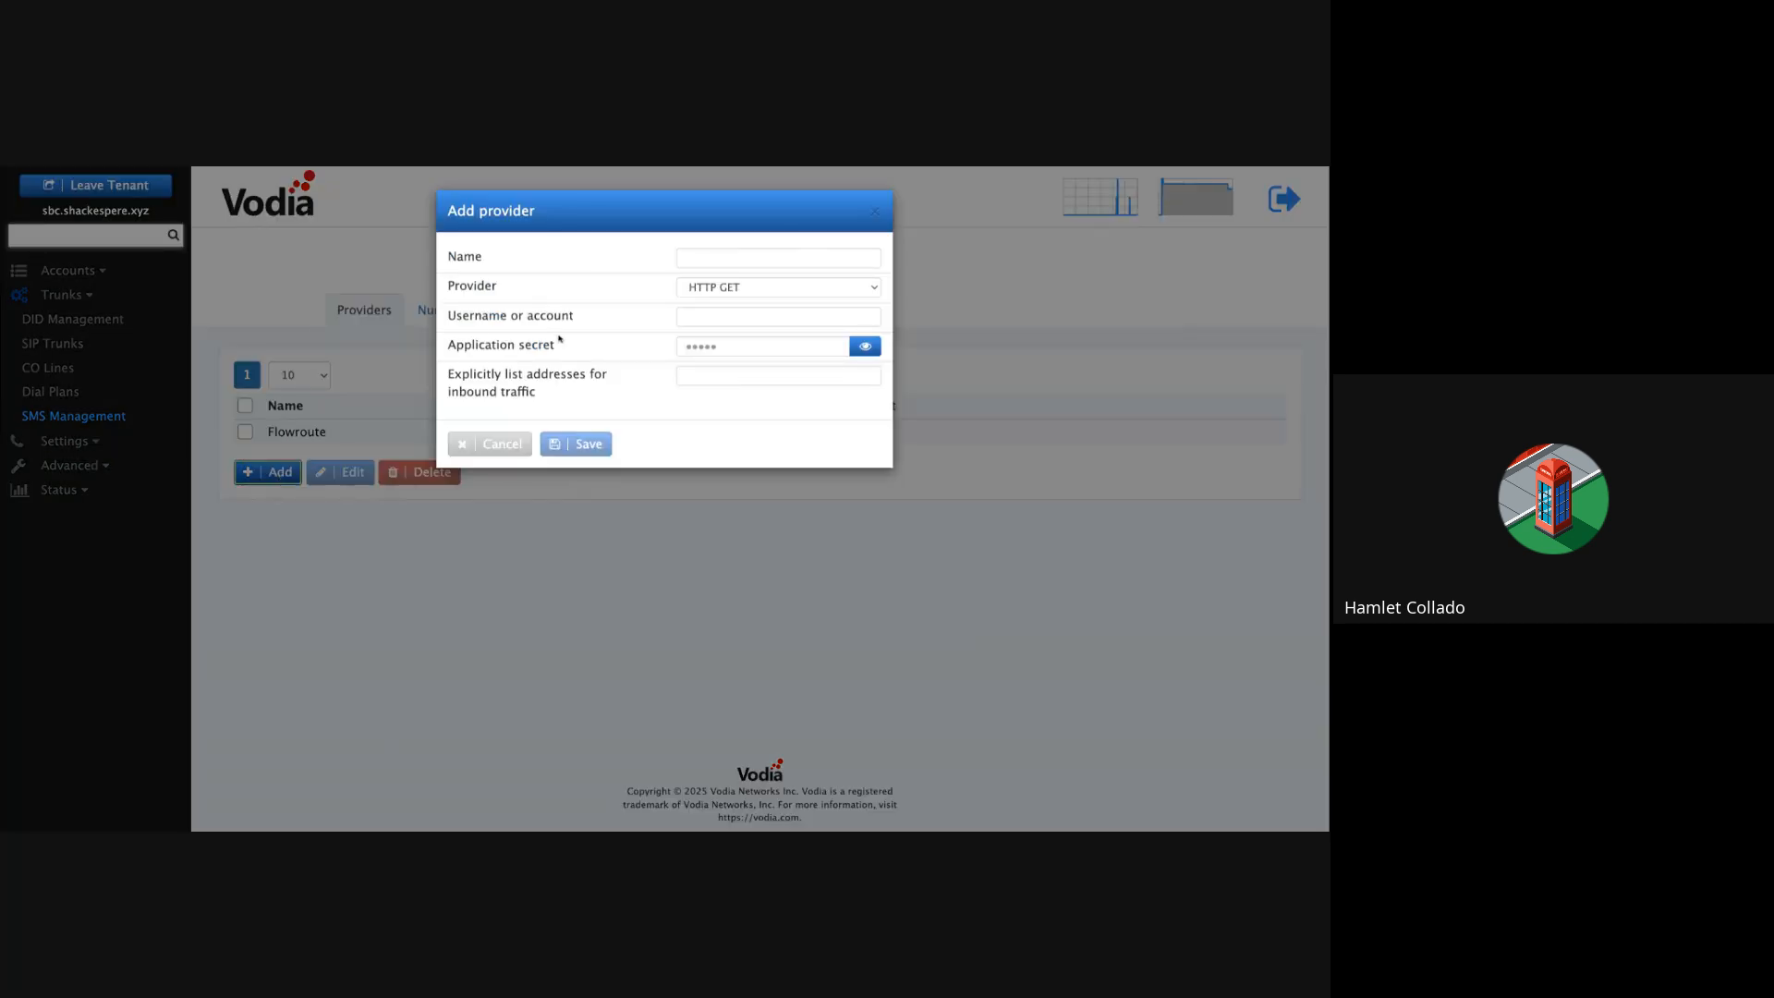
Step: Pick Flowroute as the provider type, look over the credential fields, then cancel the form
click(718, 289)
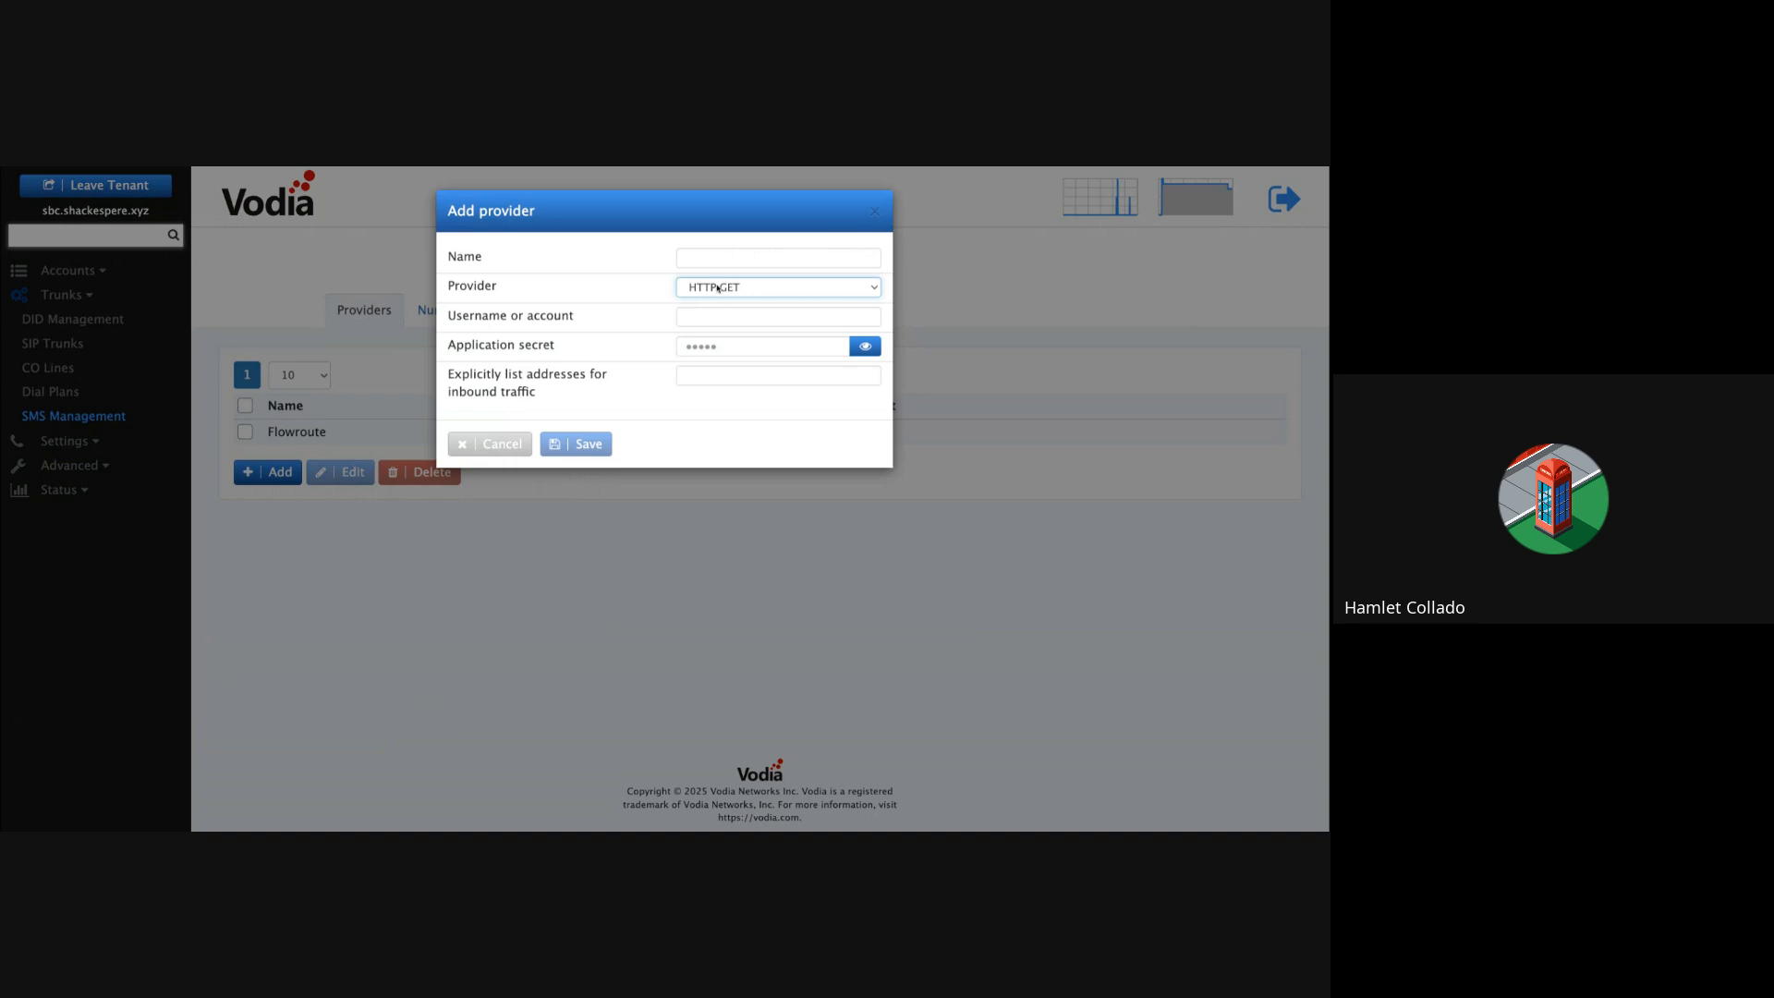
click(686, 352)
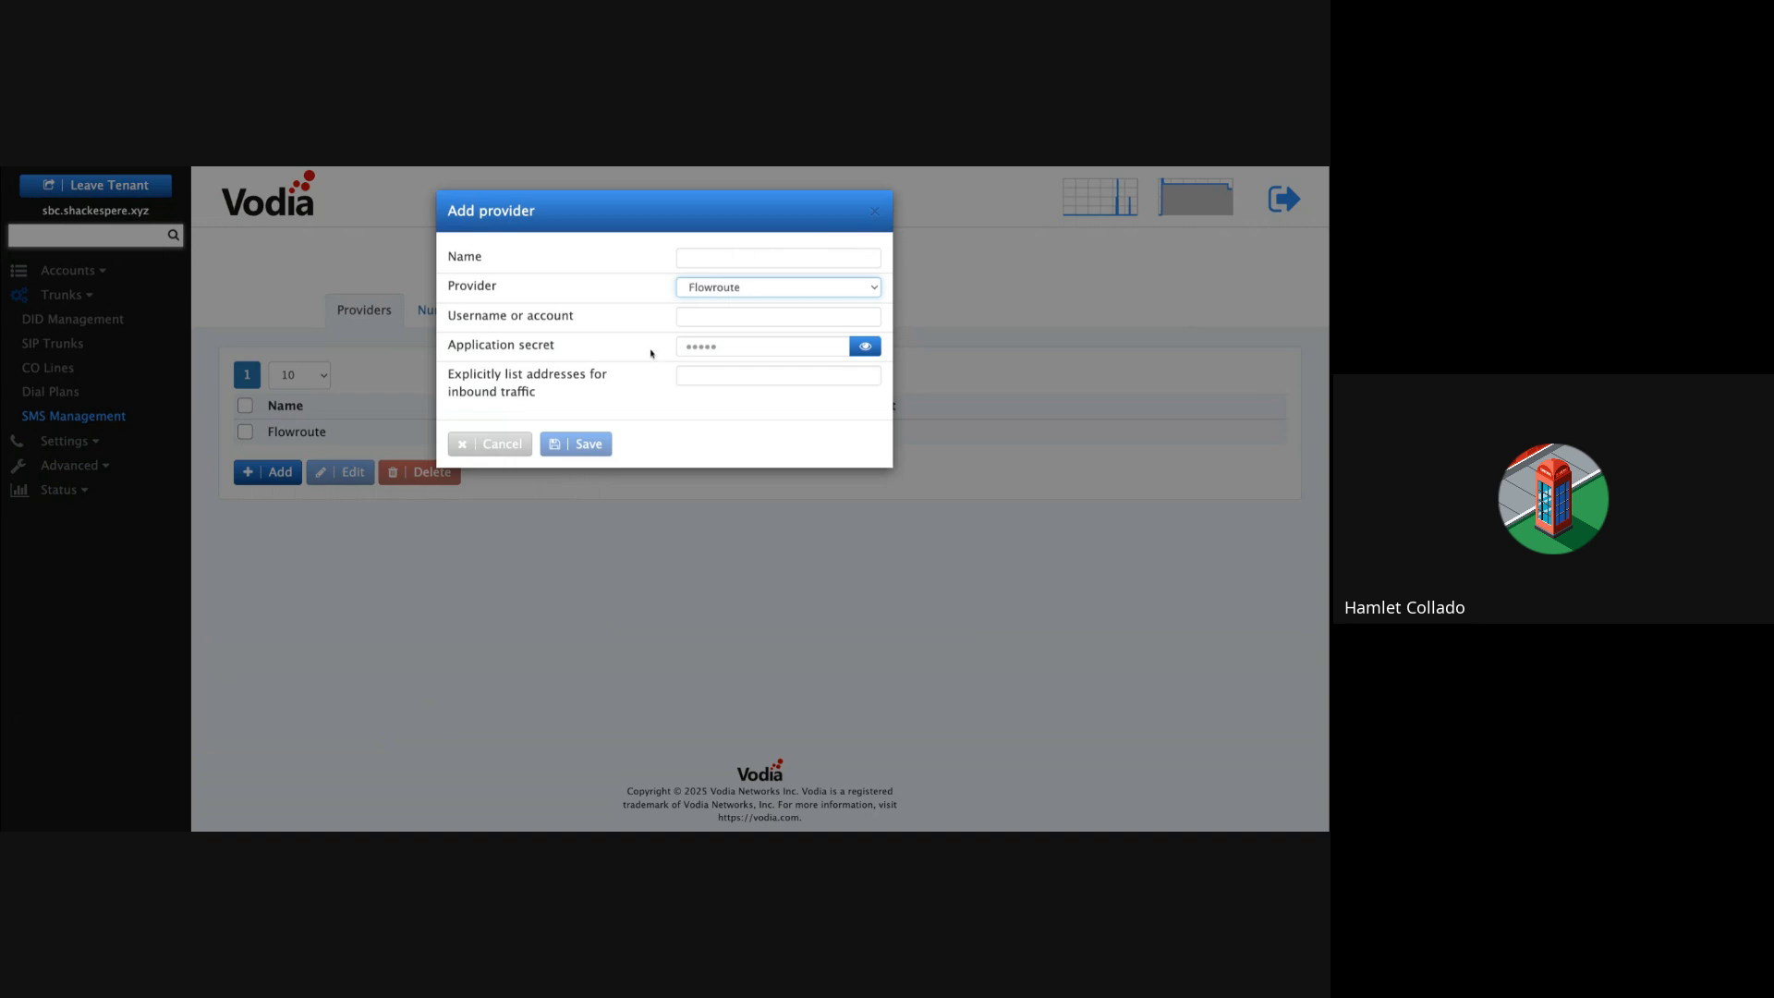
click(705, 317)
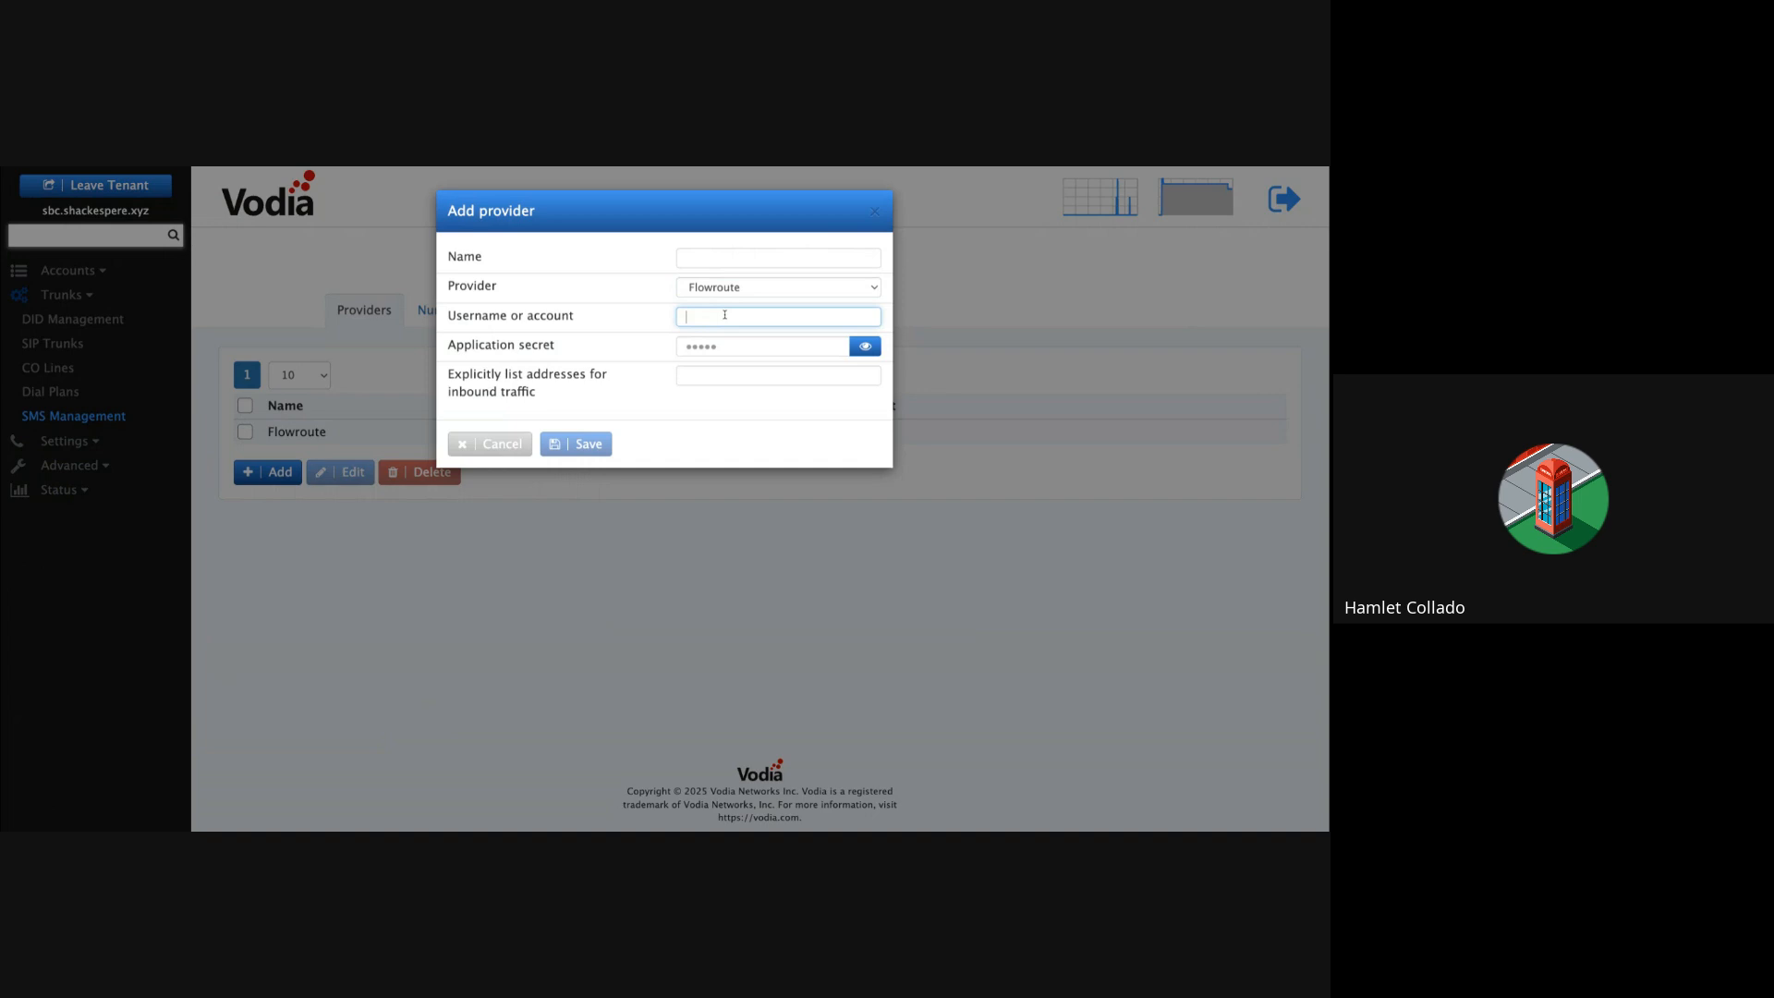
click(733, 341)
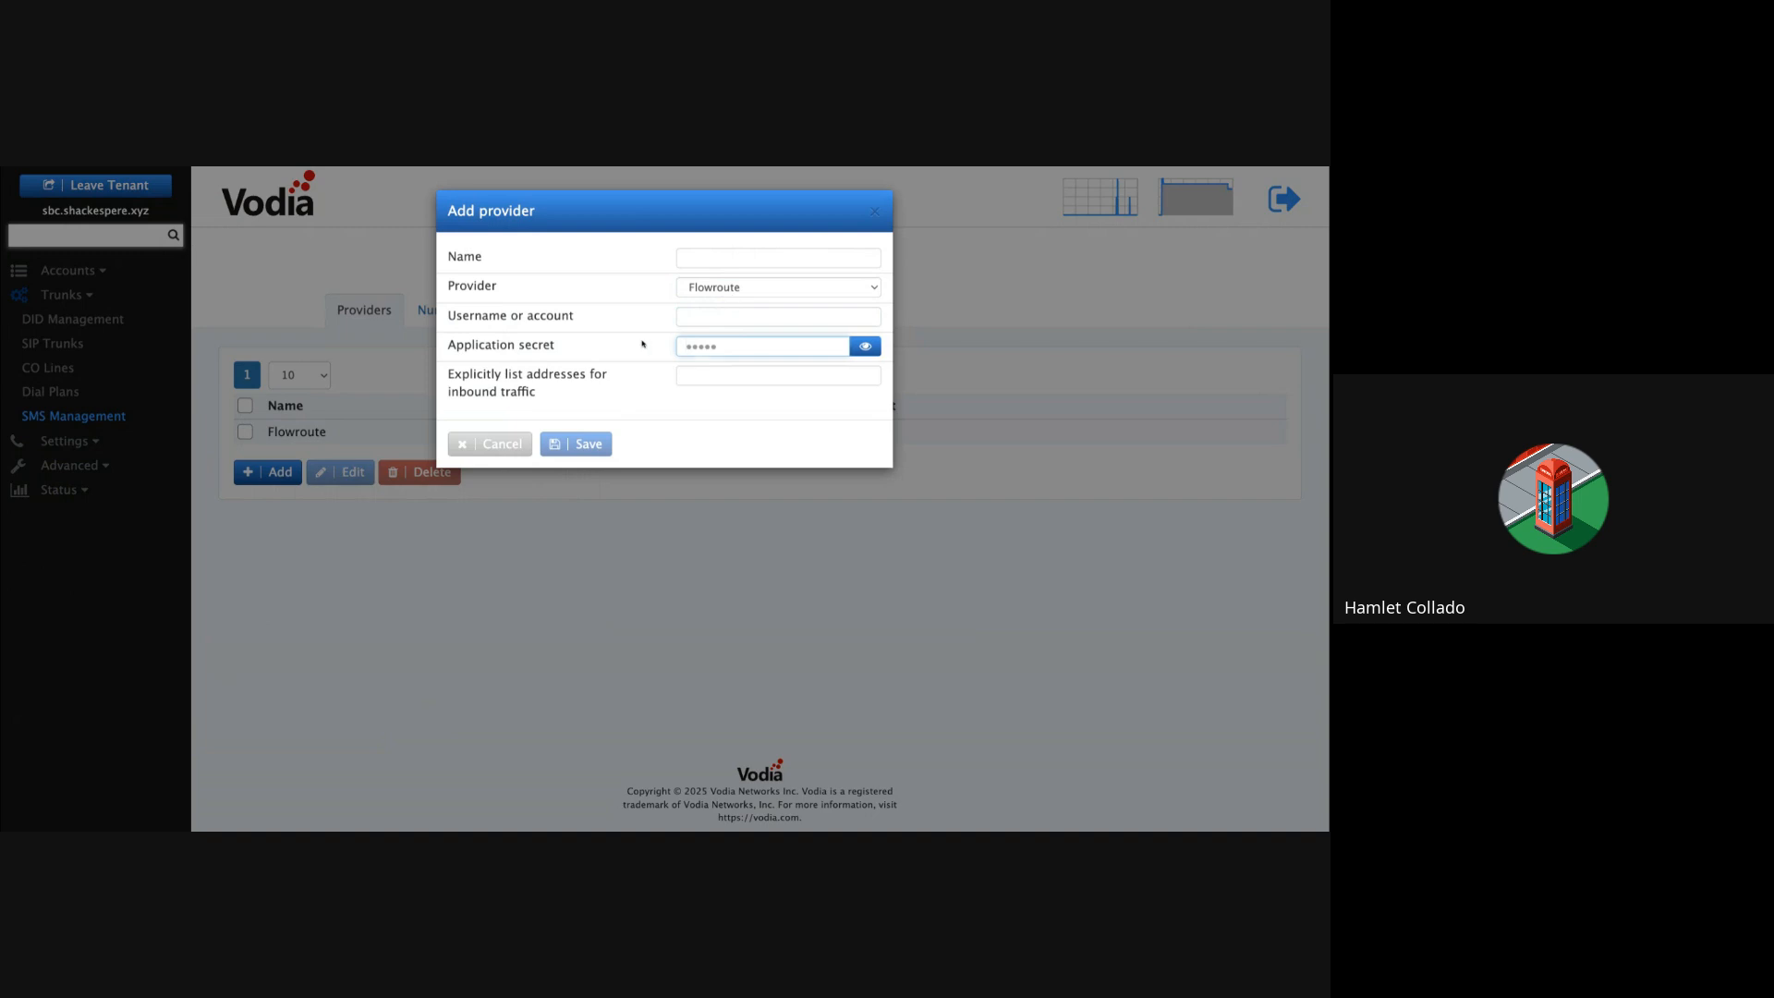
click(497, 445)
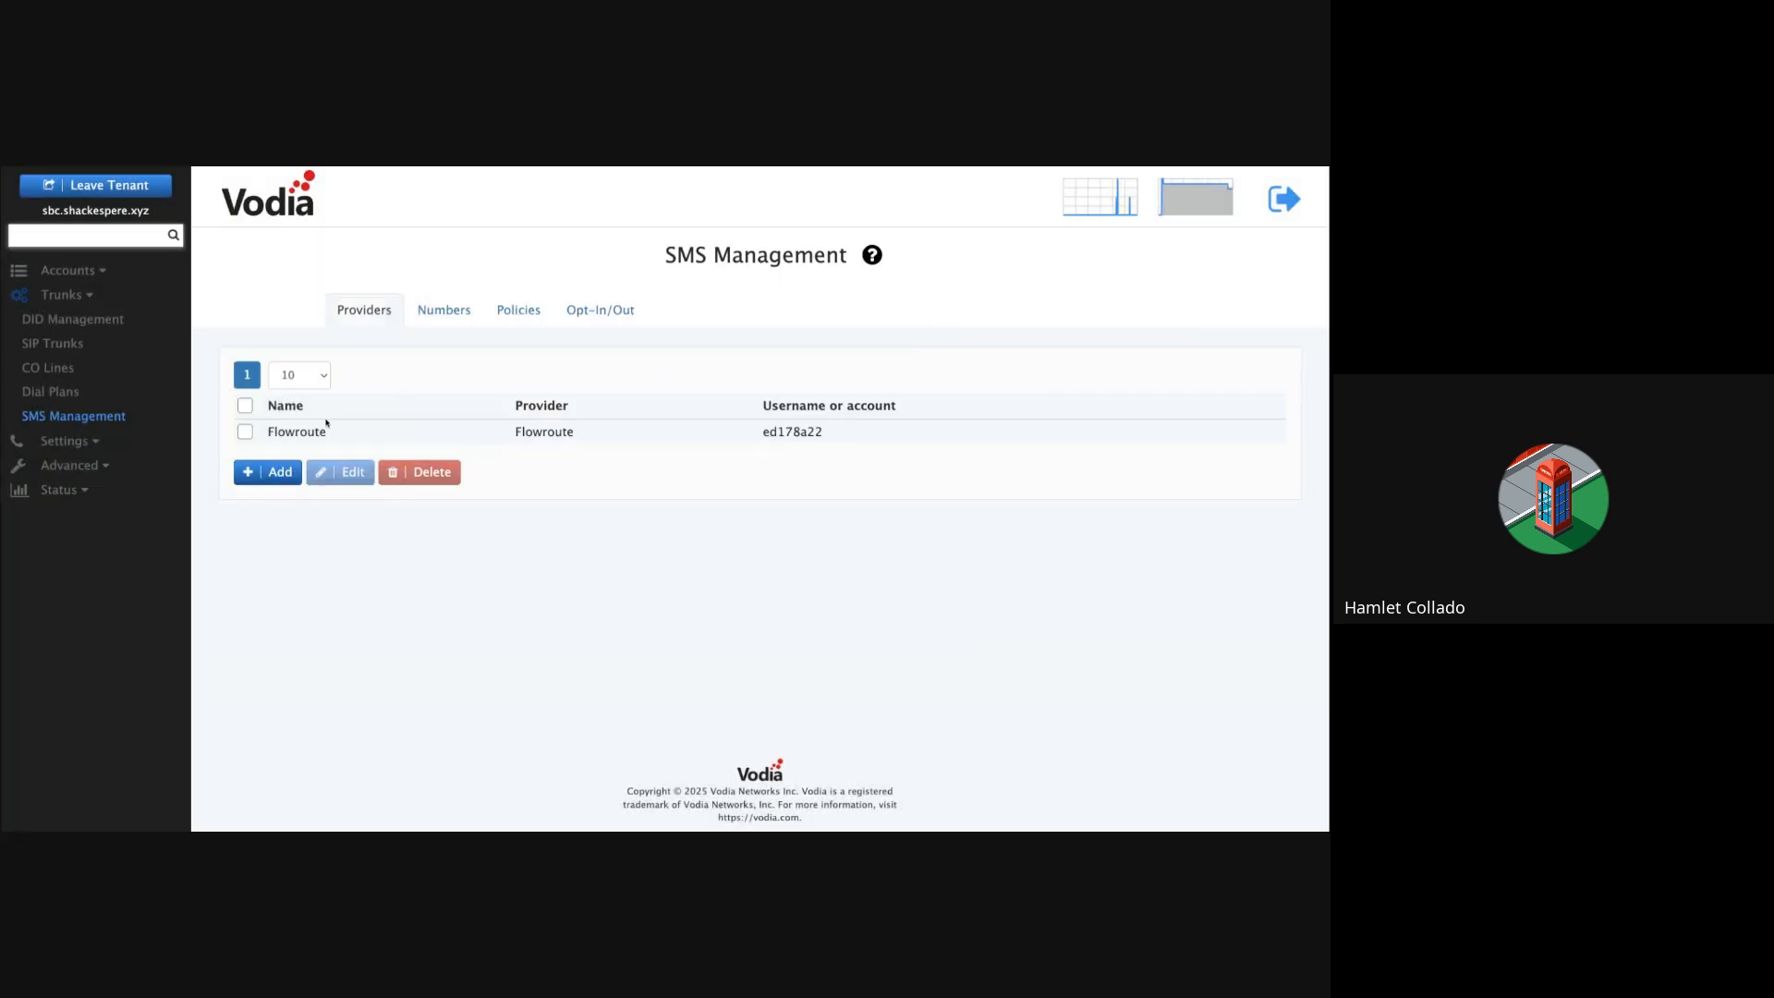
Step: Review the existing Flowroute provider's settings unchanged, then show the Numbers list
click(246, 431)
click(344, 474)
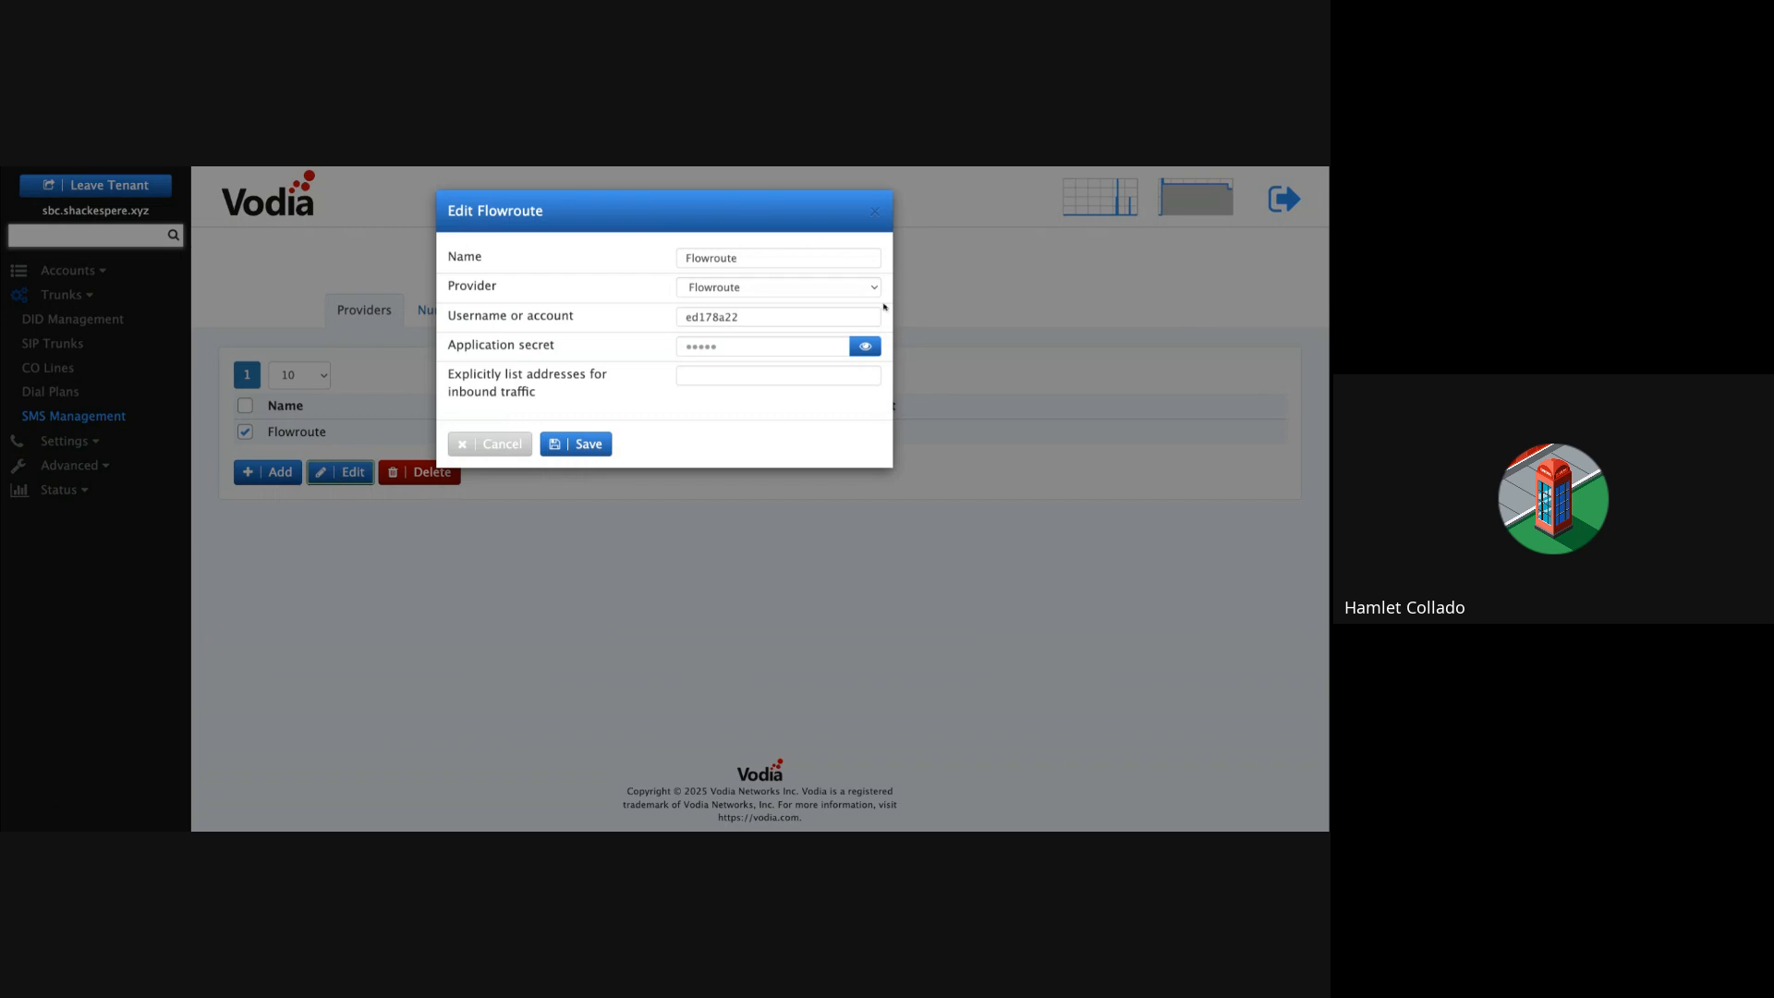
click(733, 318)
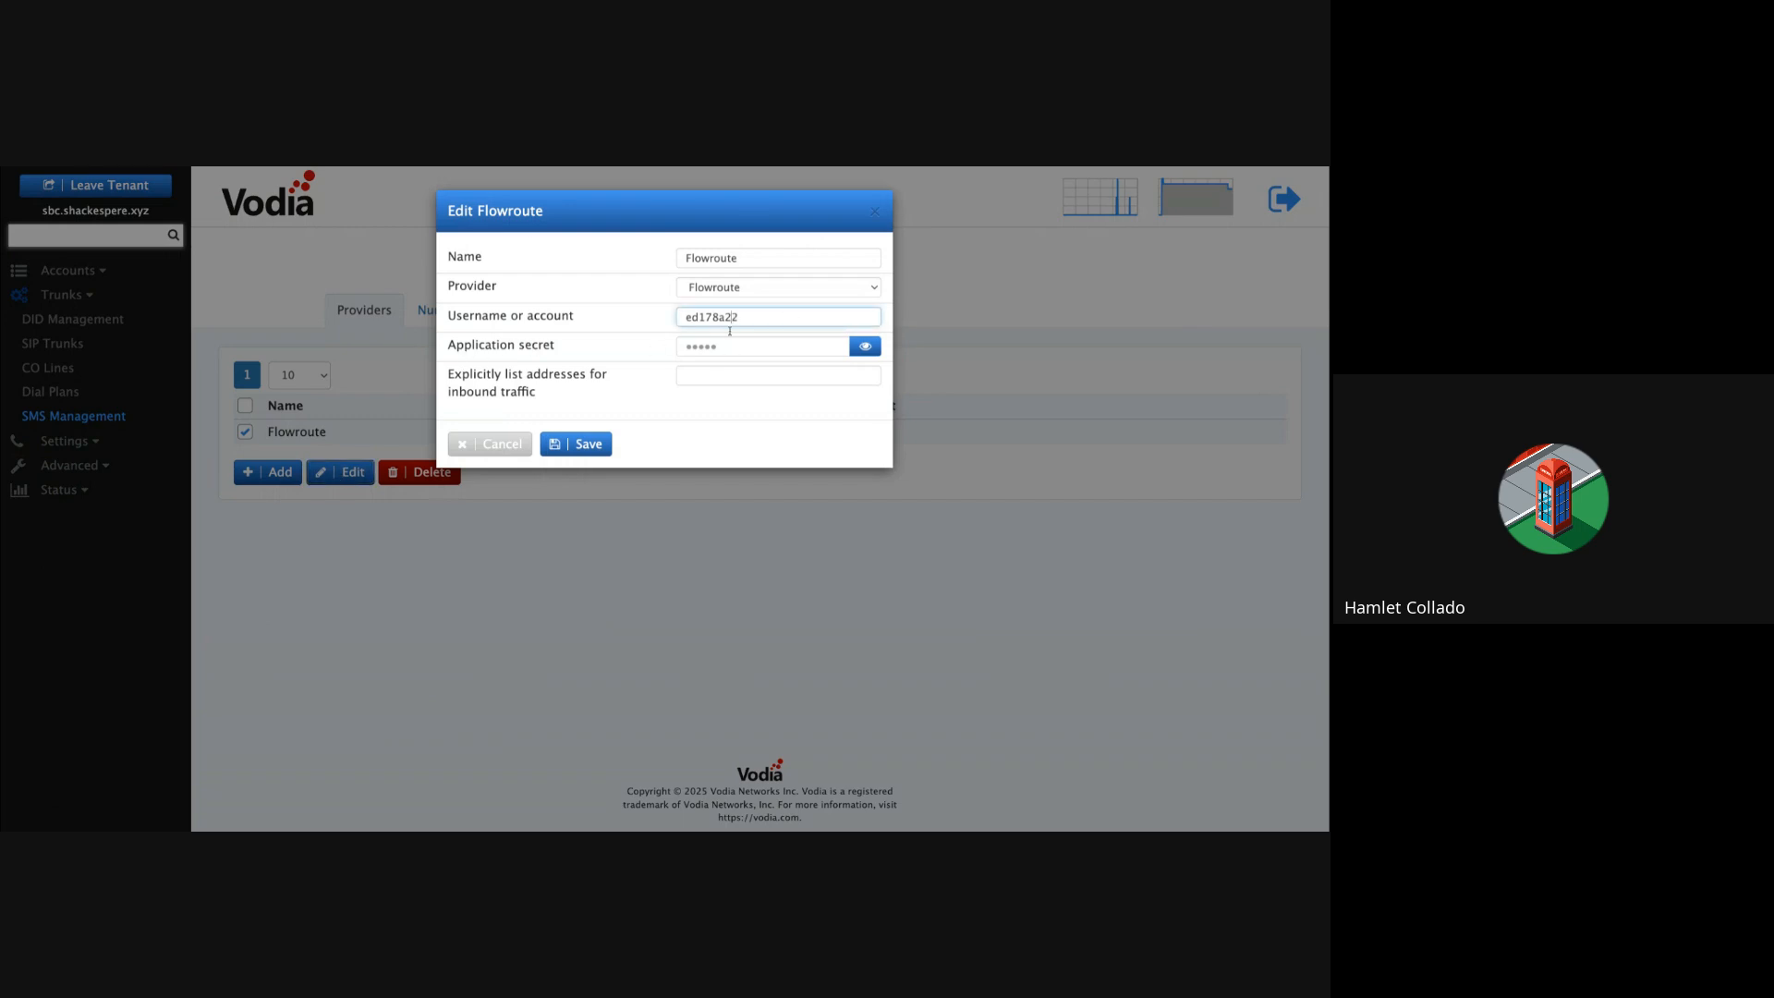
click(499, 445)
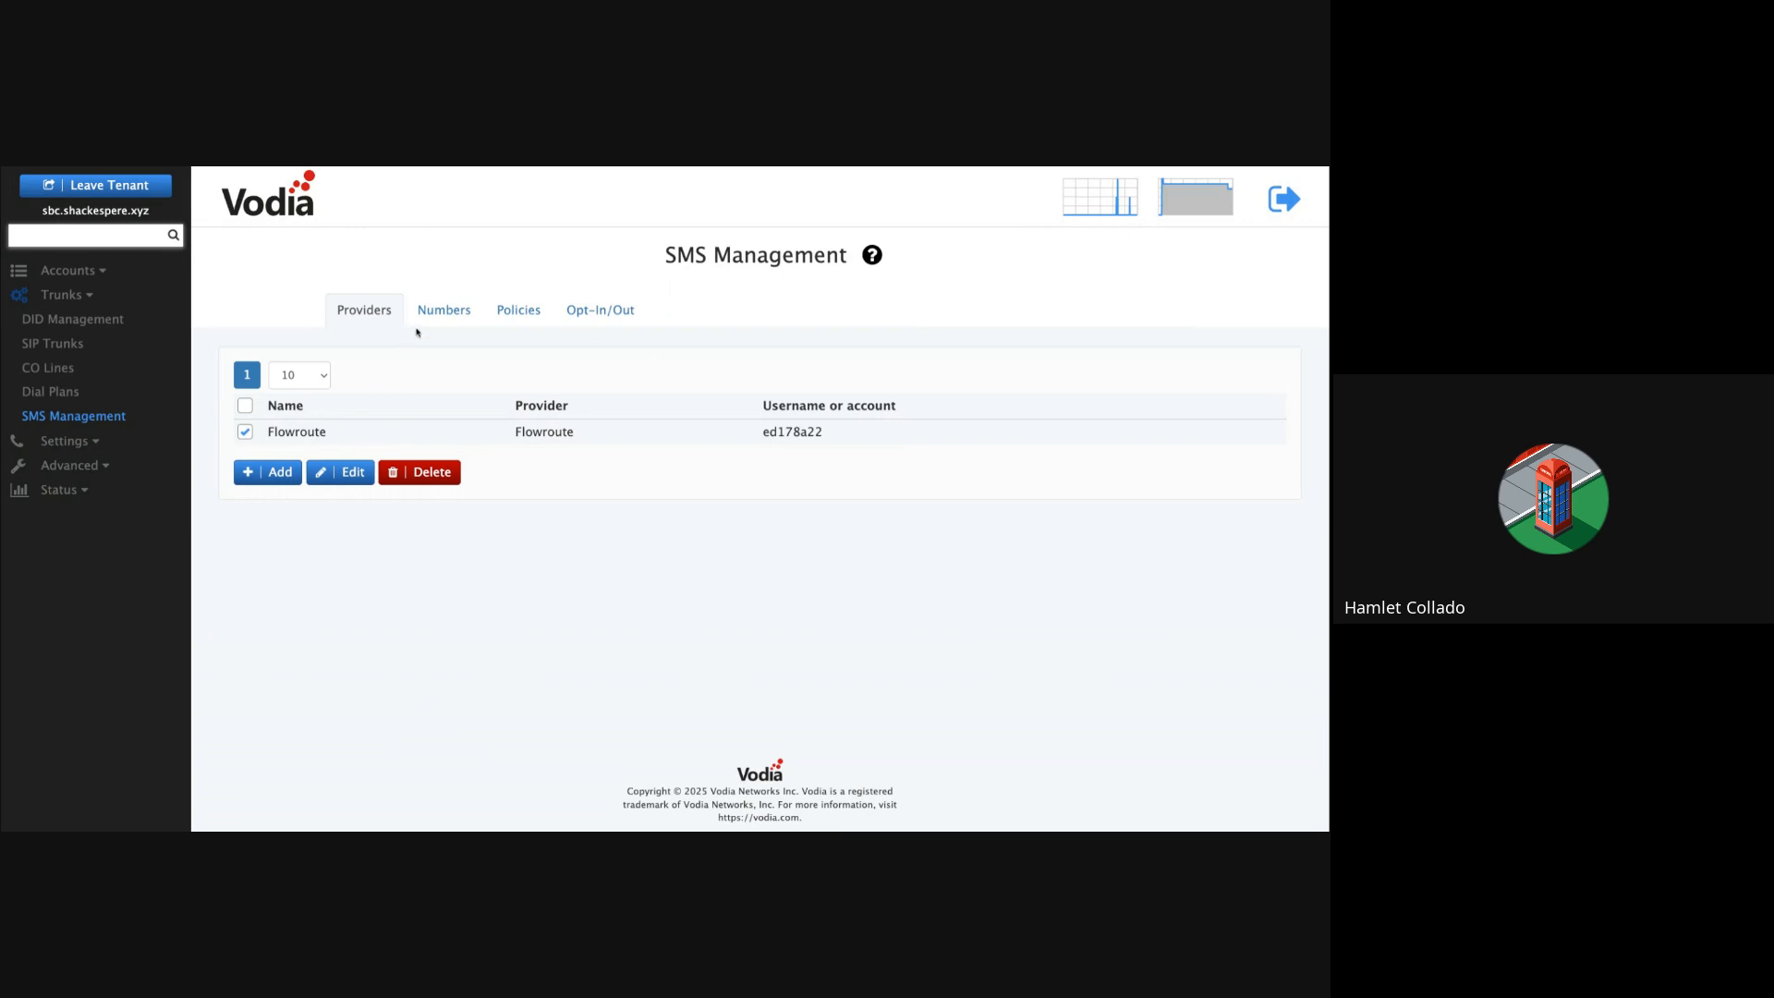
click(429, 312)
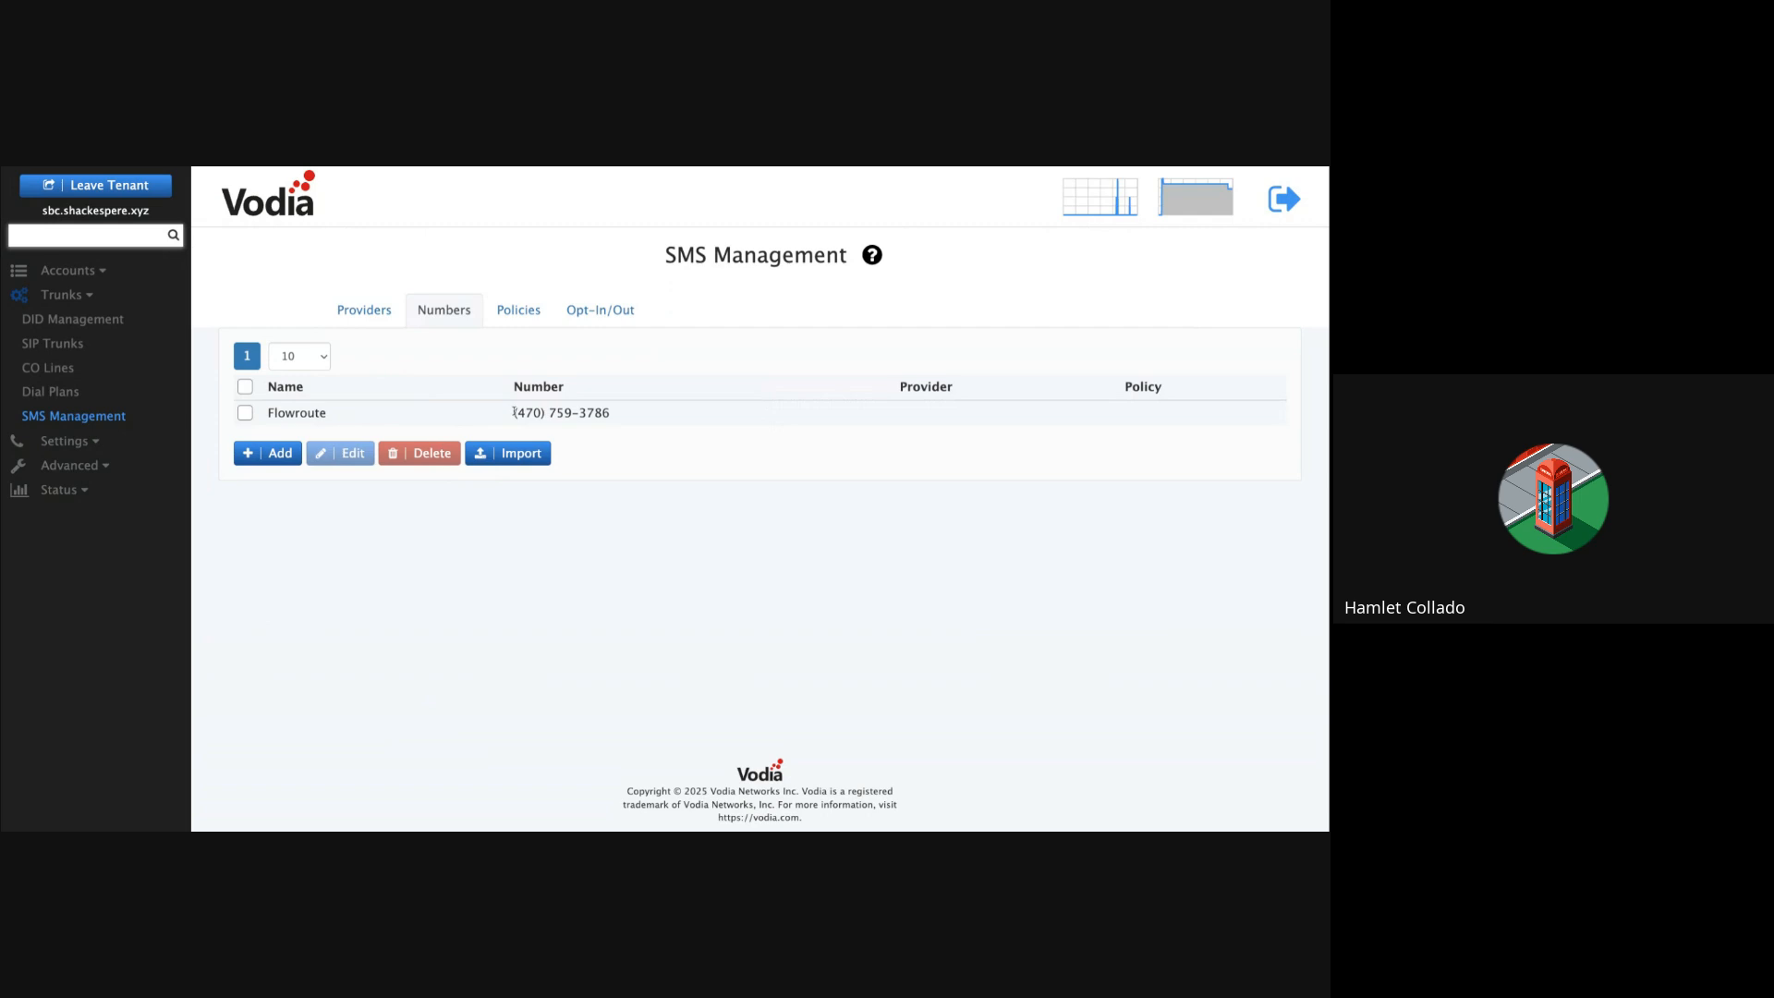
Step: Open a new SMS number form to check its provider choice, then discard it
click(263, 454)
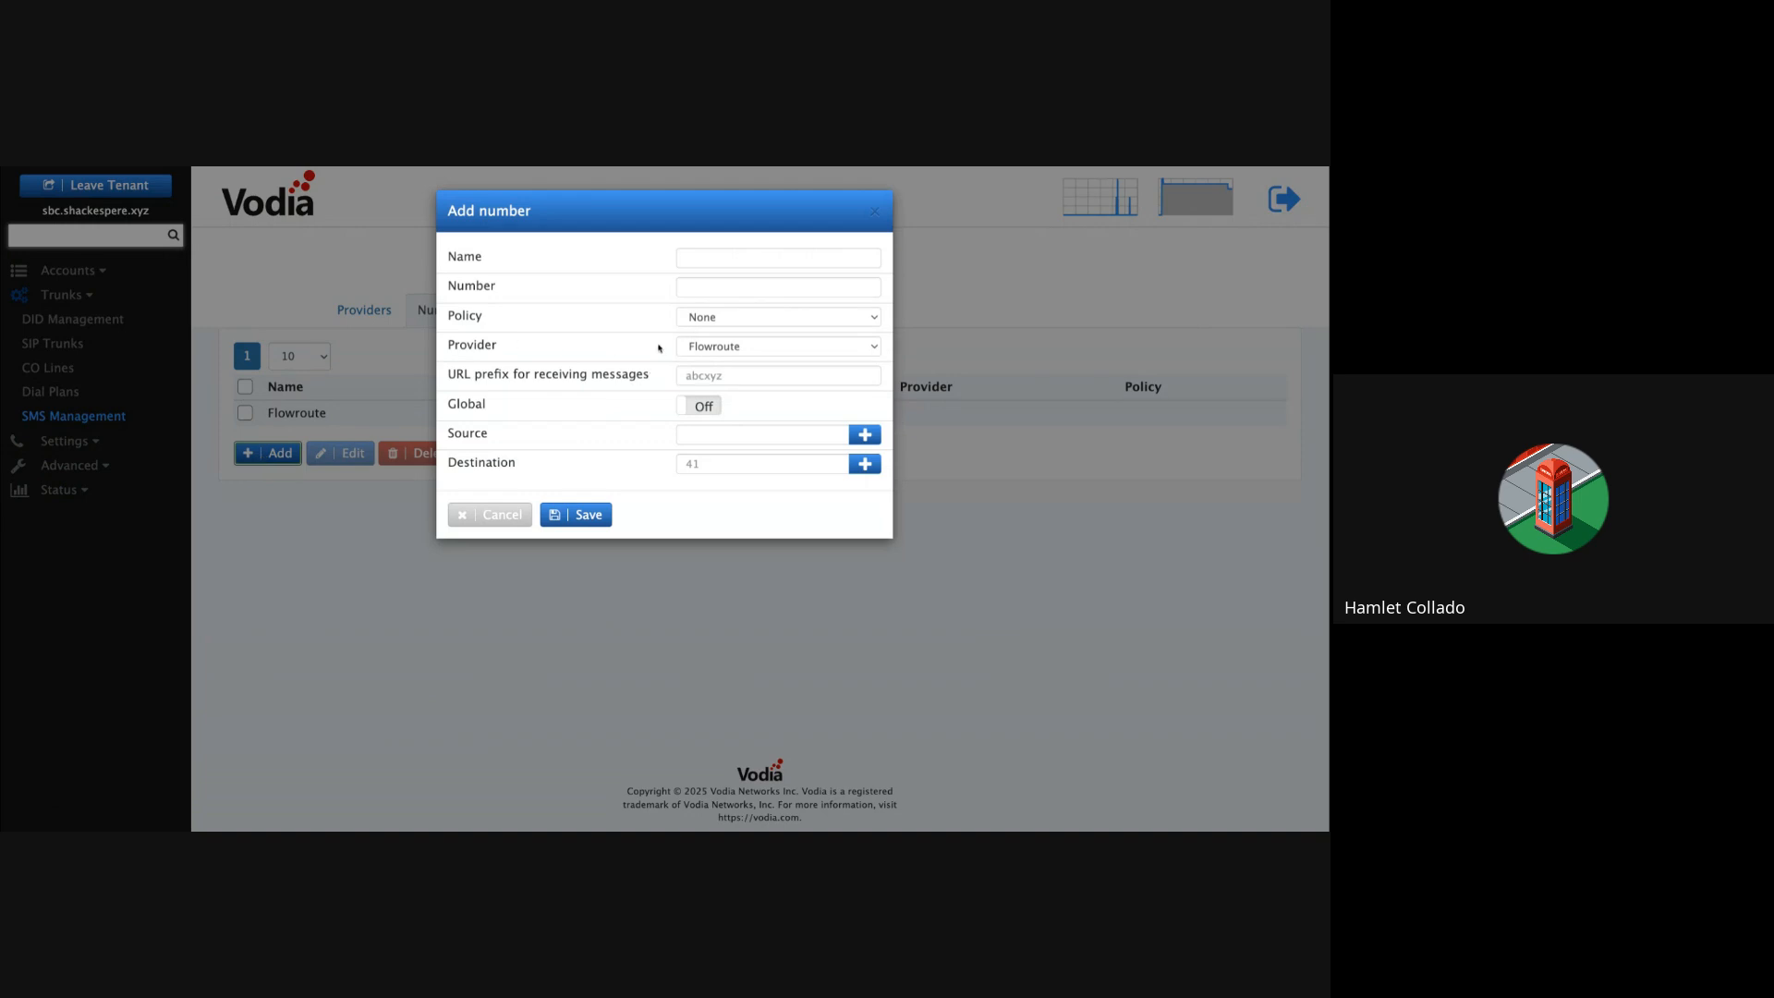
click(759, 348)
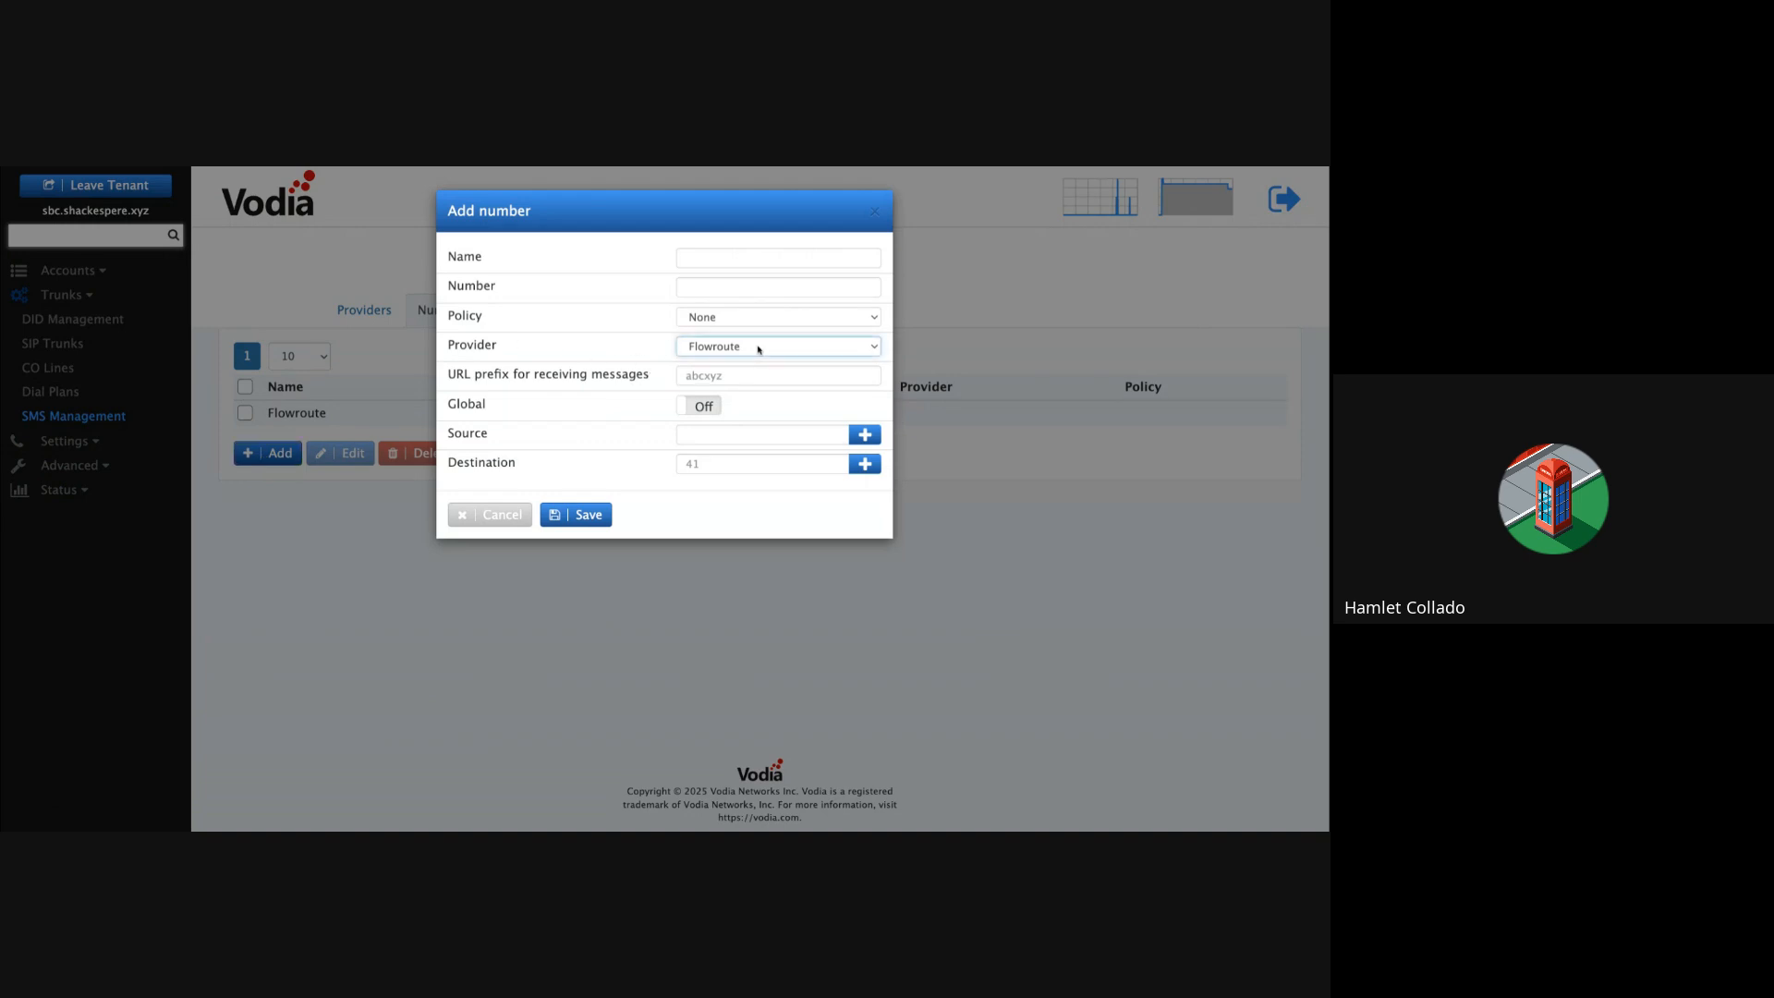
click(496, 512)
click(246, 412)
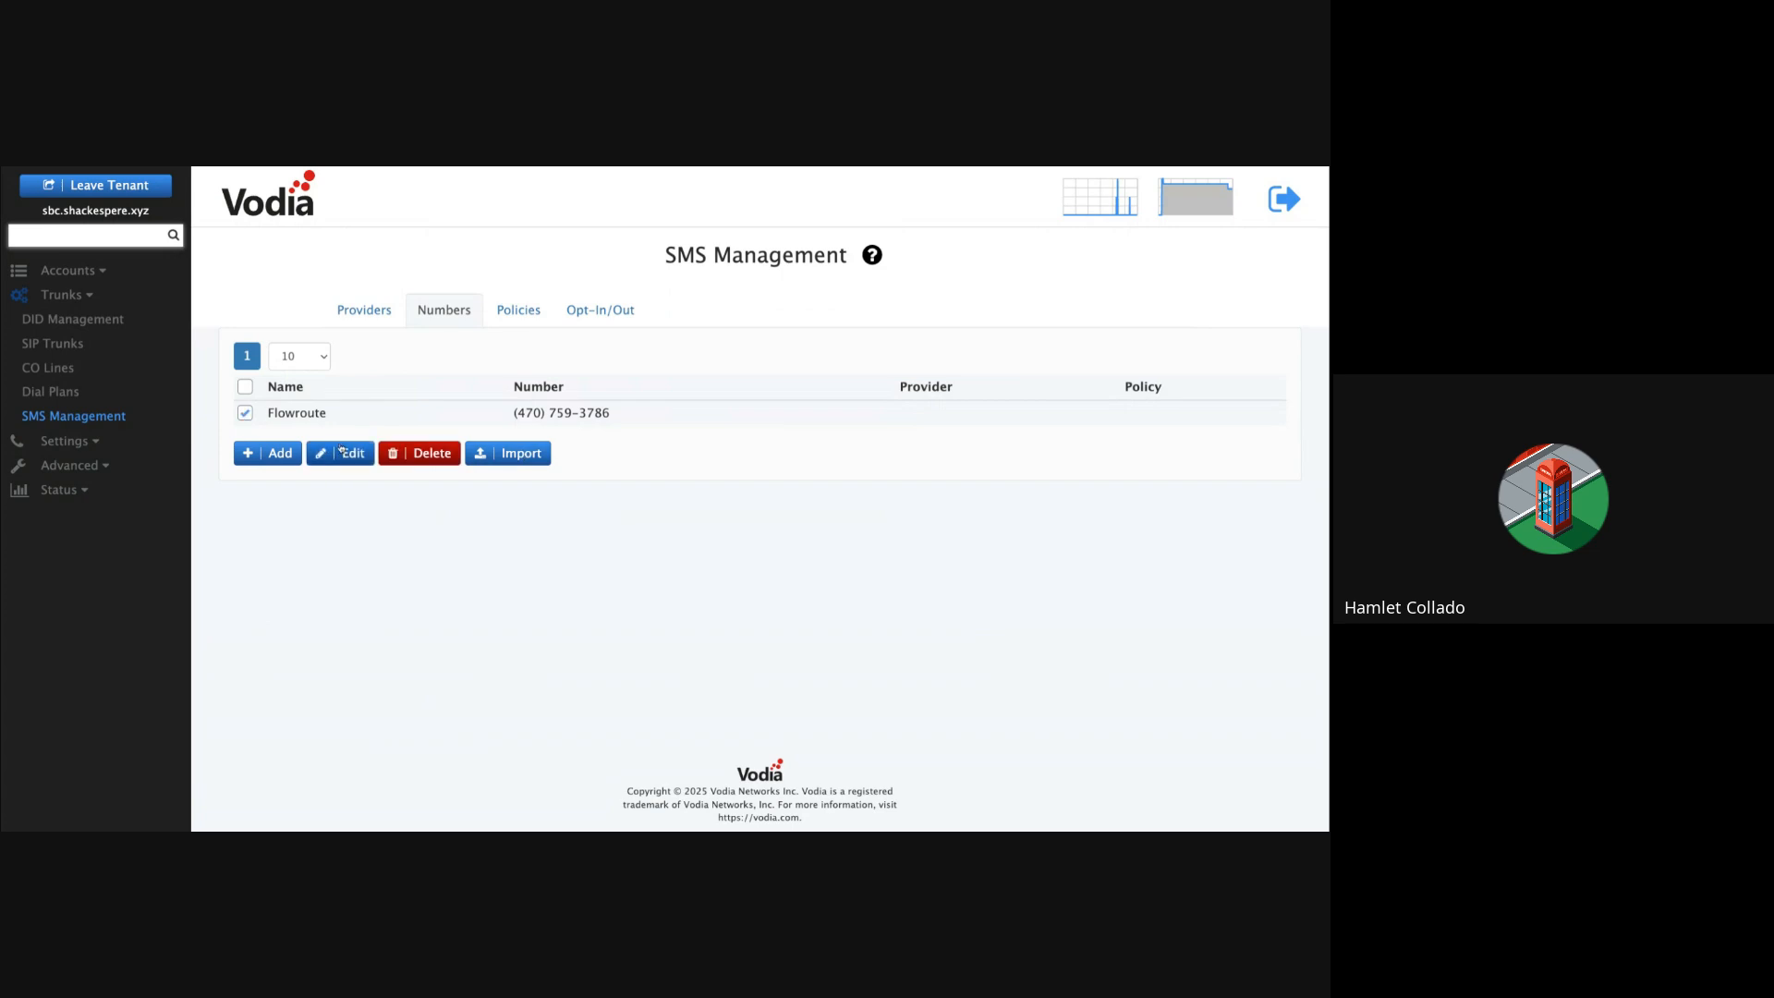
click(365, 452)
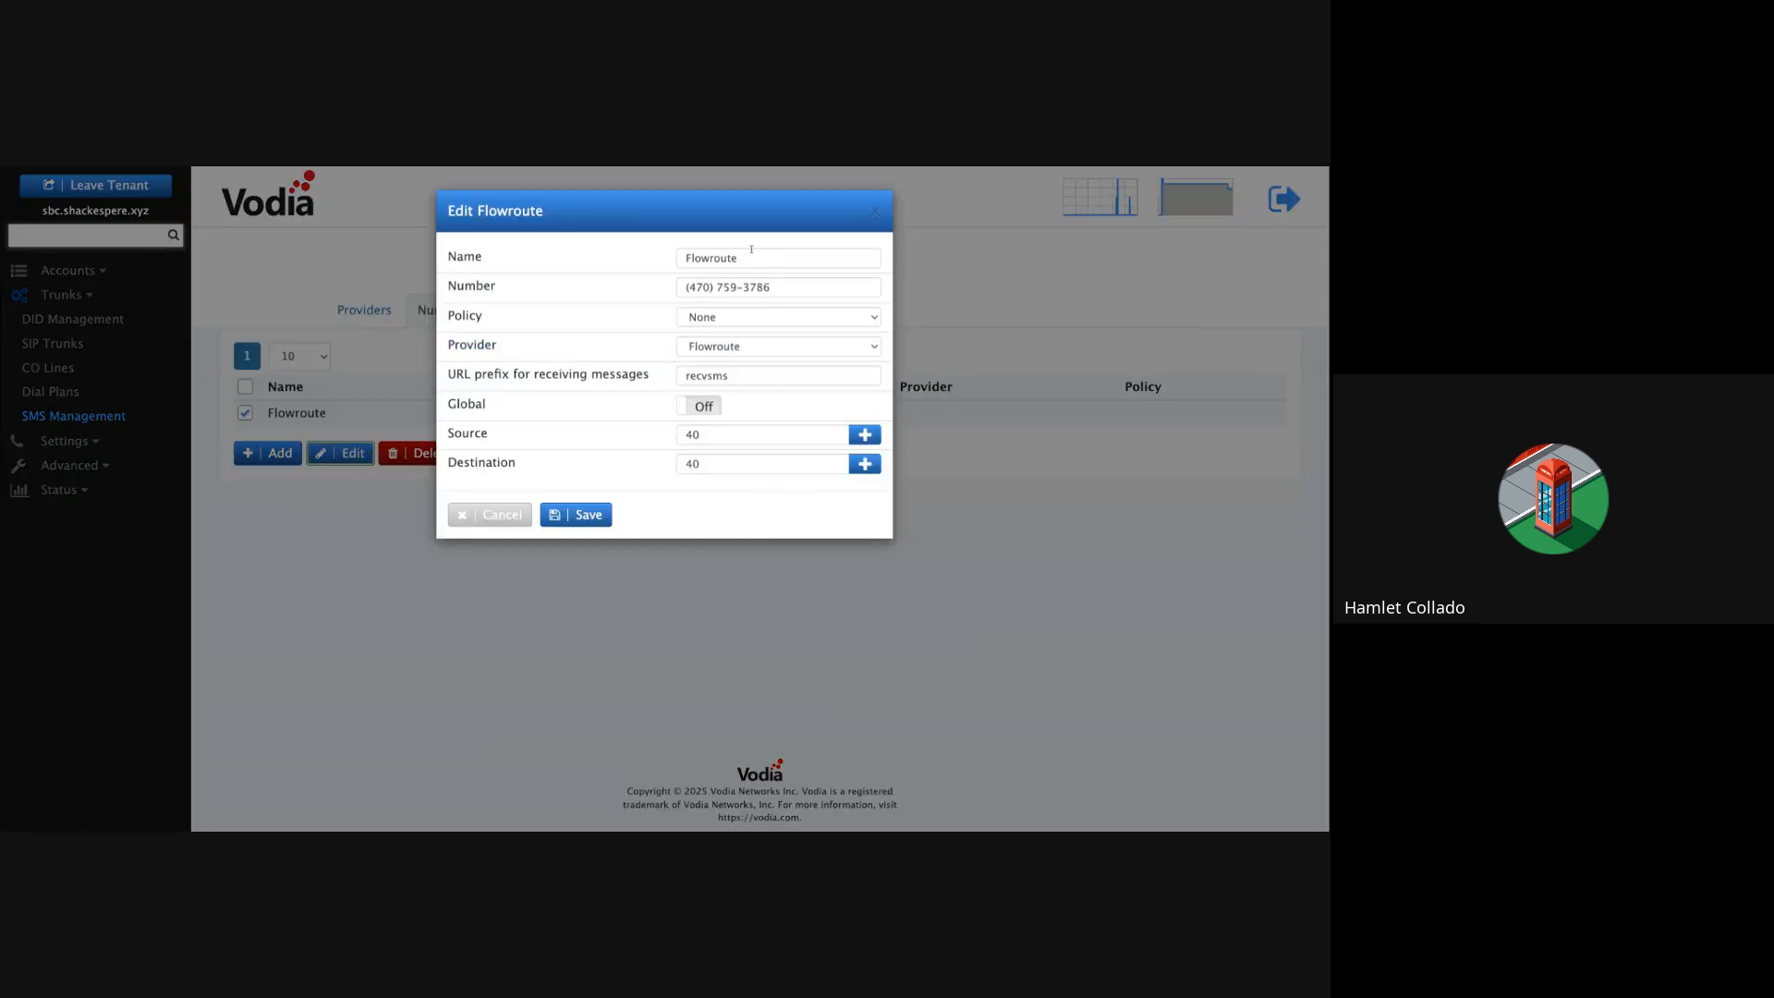
drag(751, 248, 669, 250)
drag(789, 284, 577, 280)
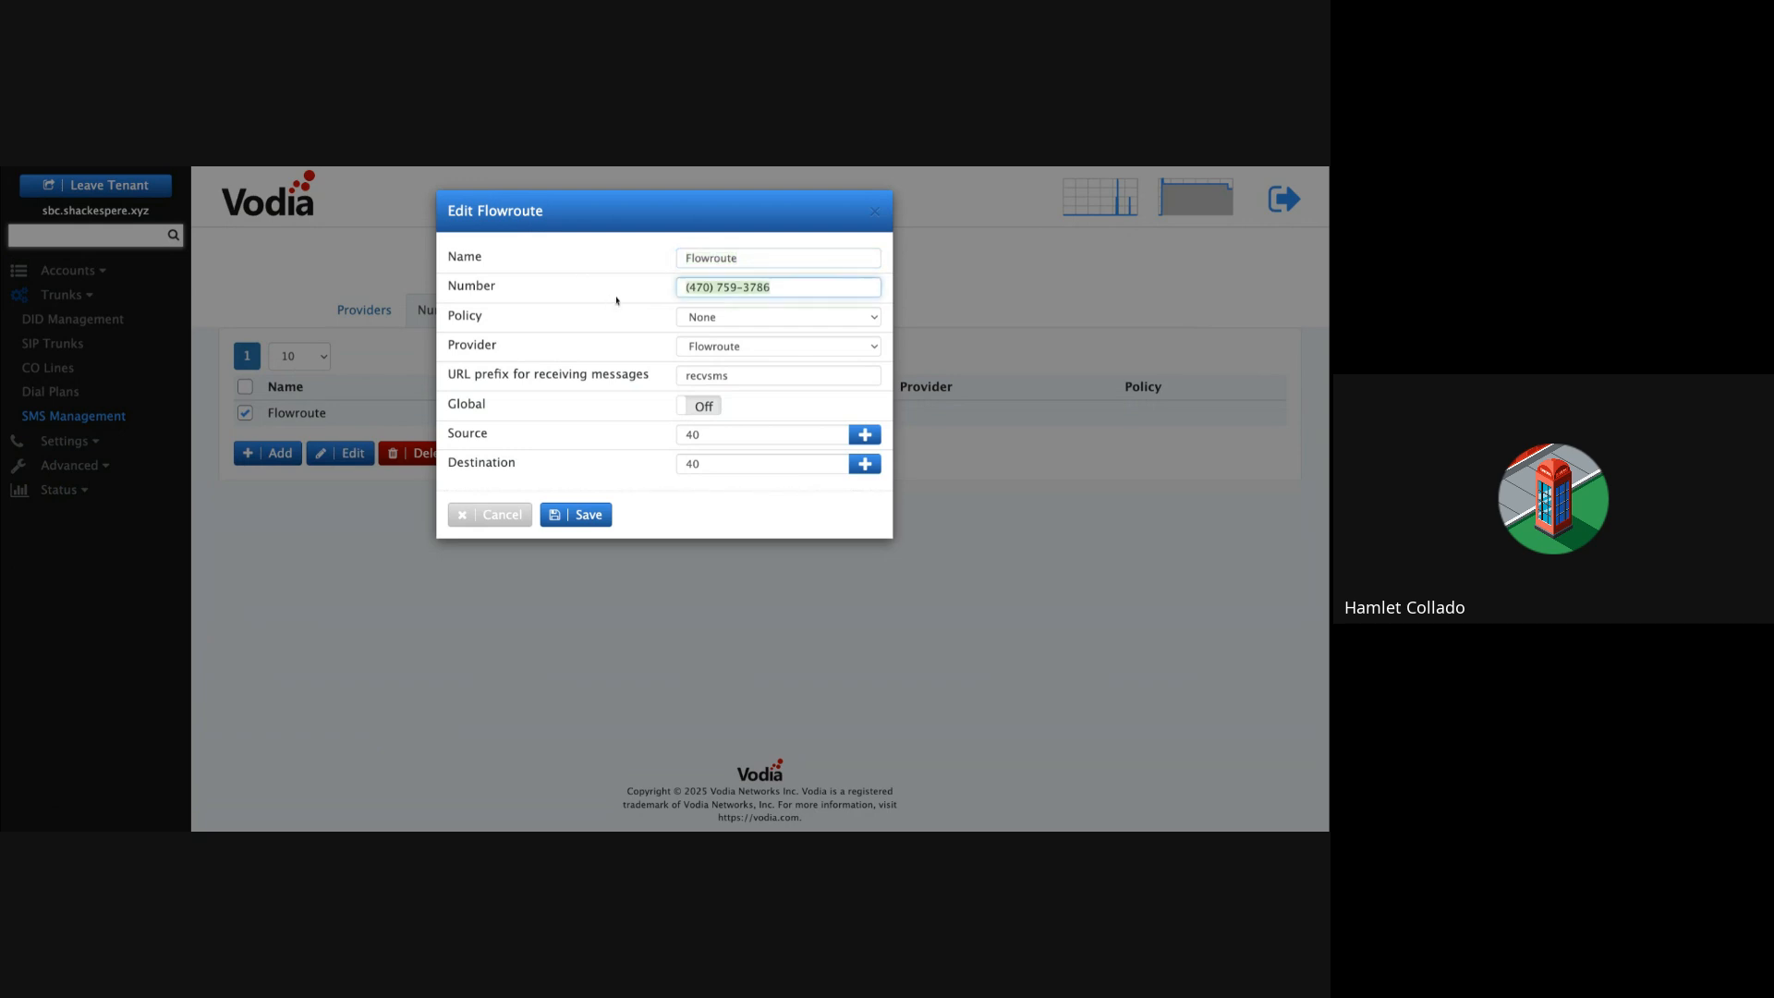
click(789, 324)
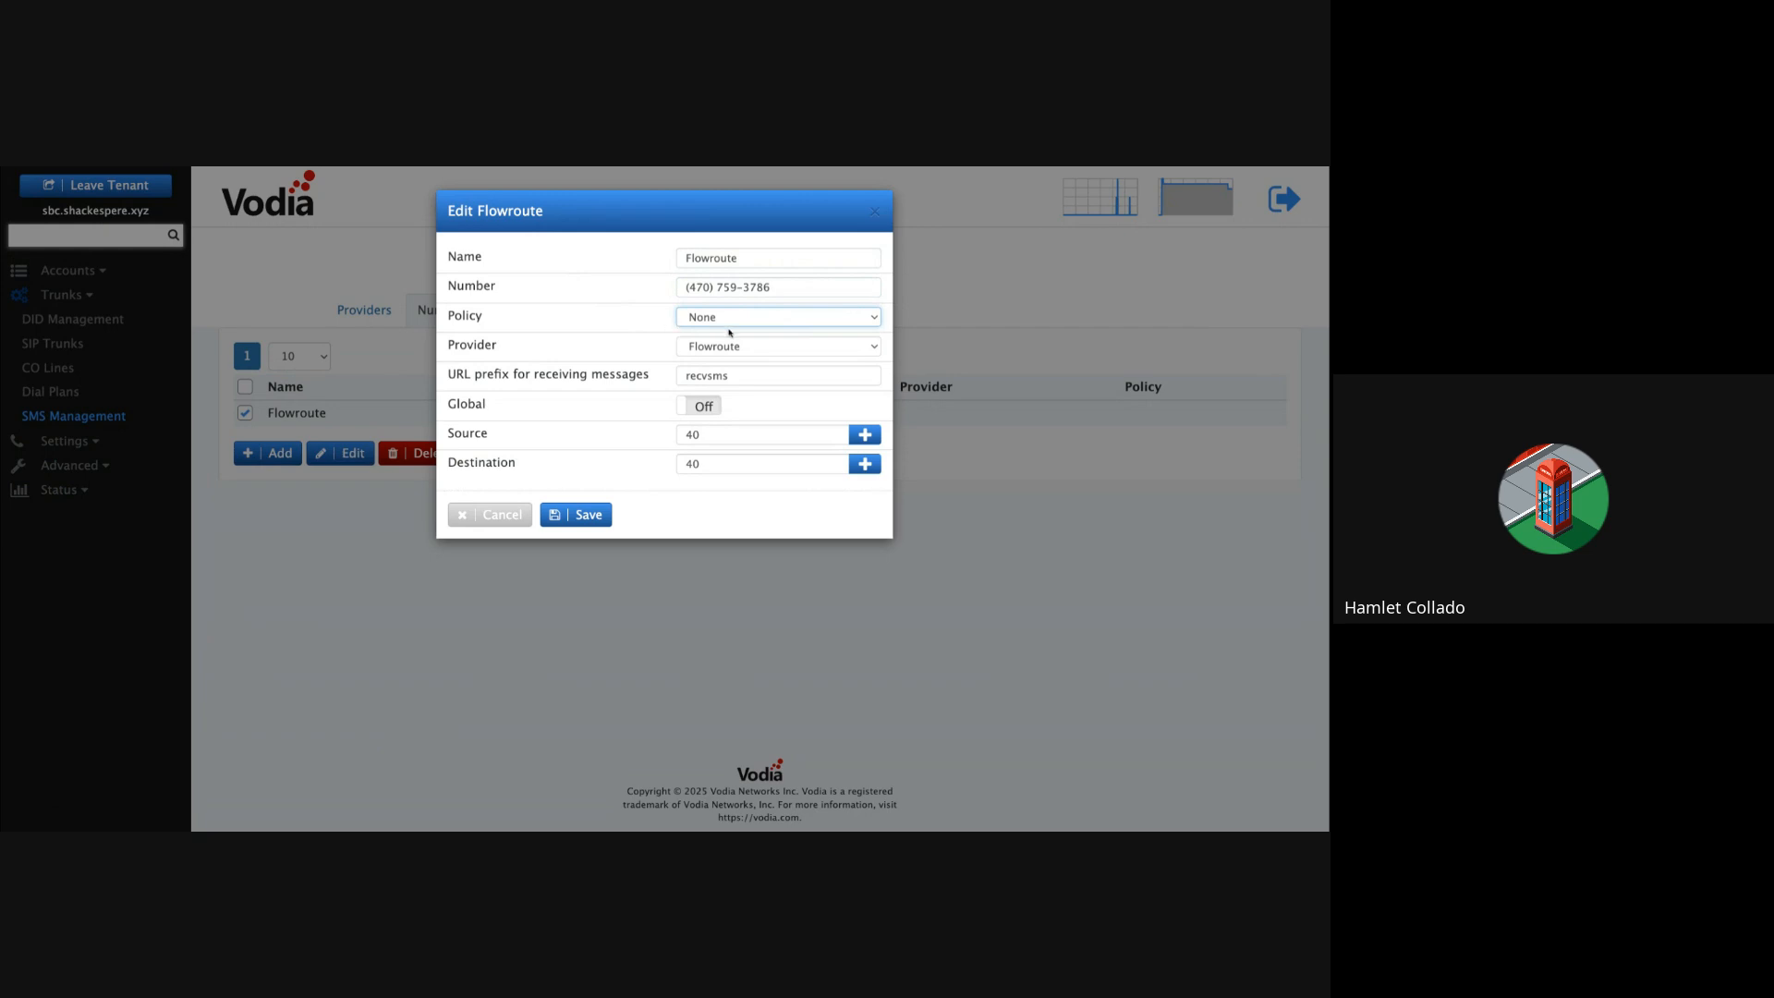
click(748, 349)
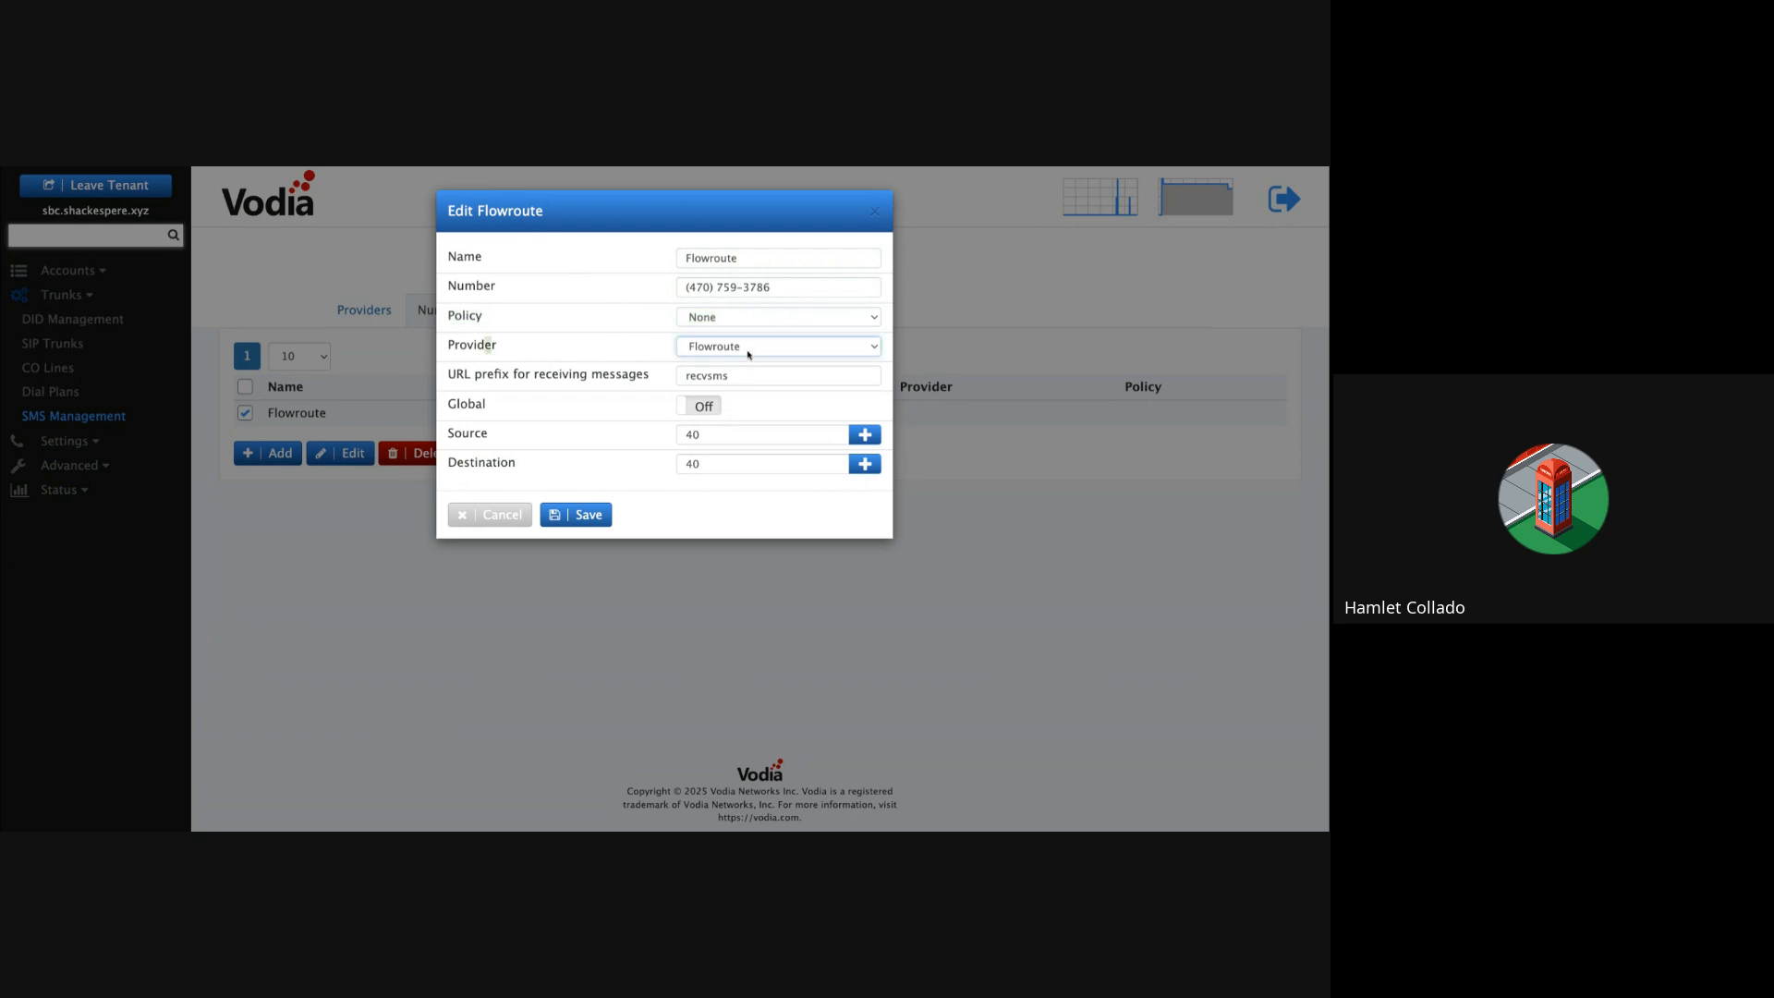
click(509, 377)
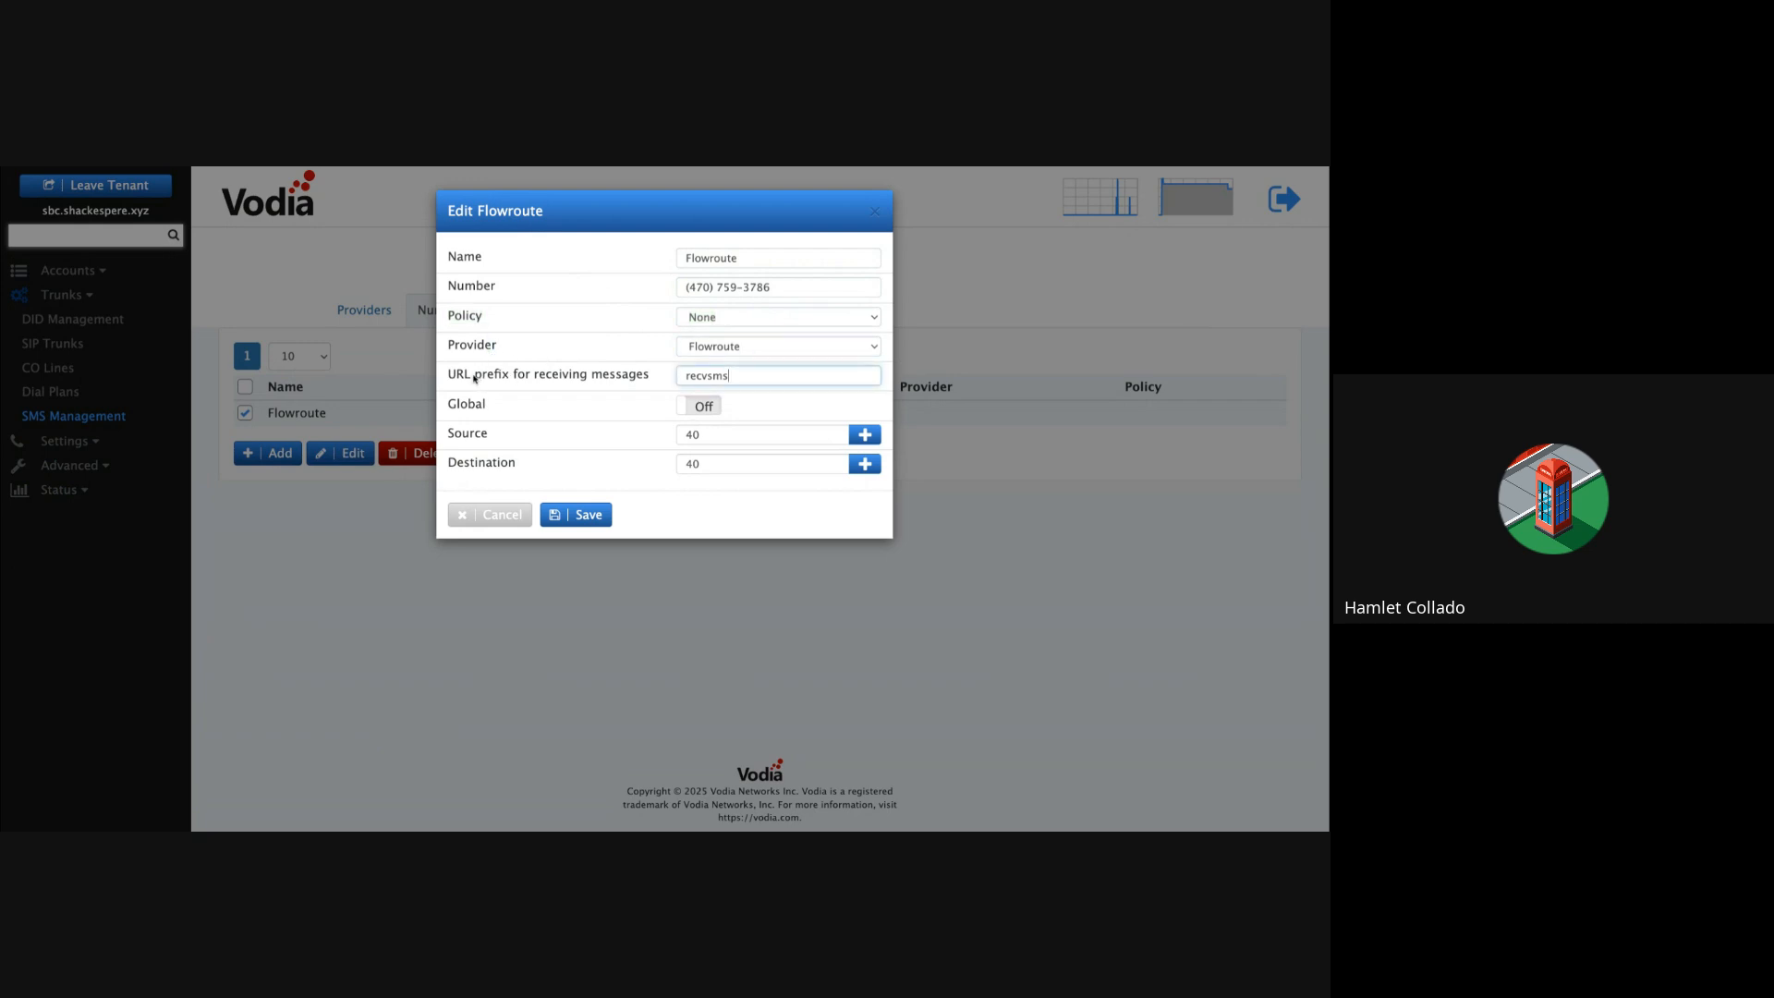
drag(555, 380, 654, 380)
double_click(742, 377)
double_click(725, 432)
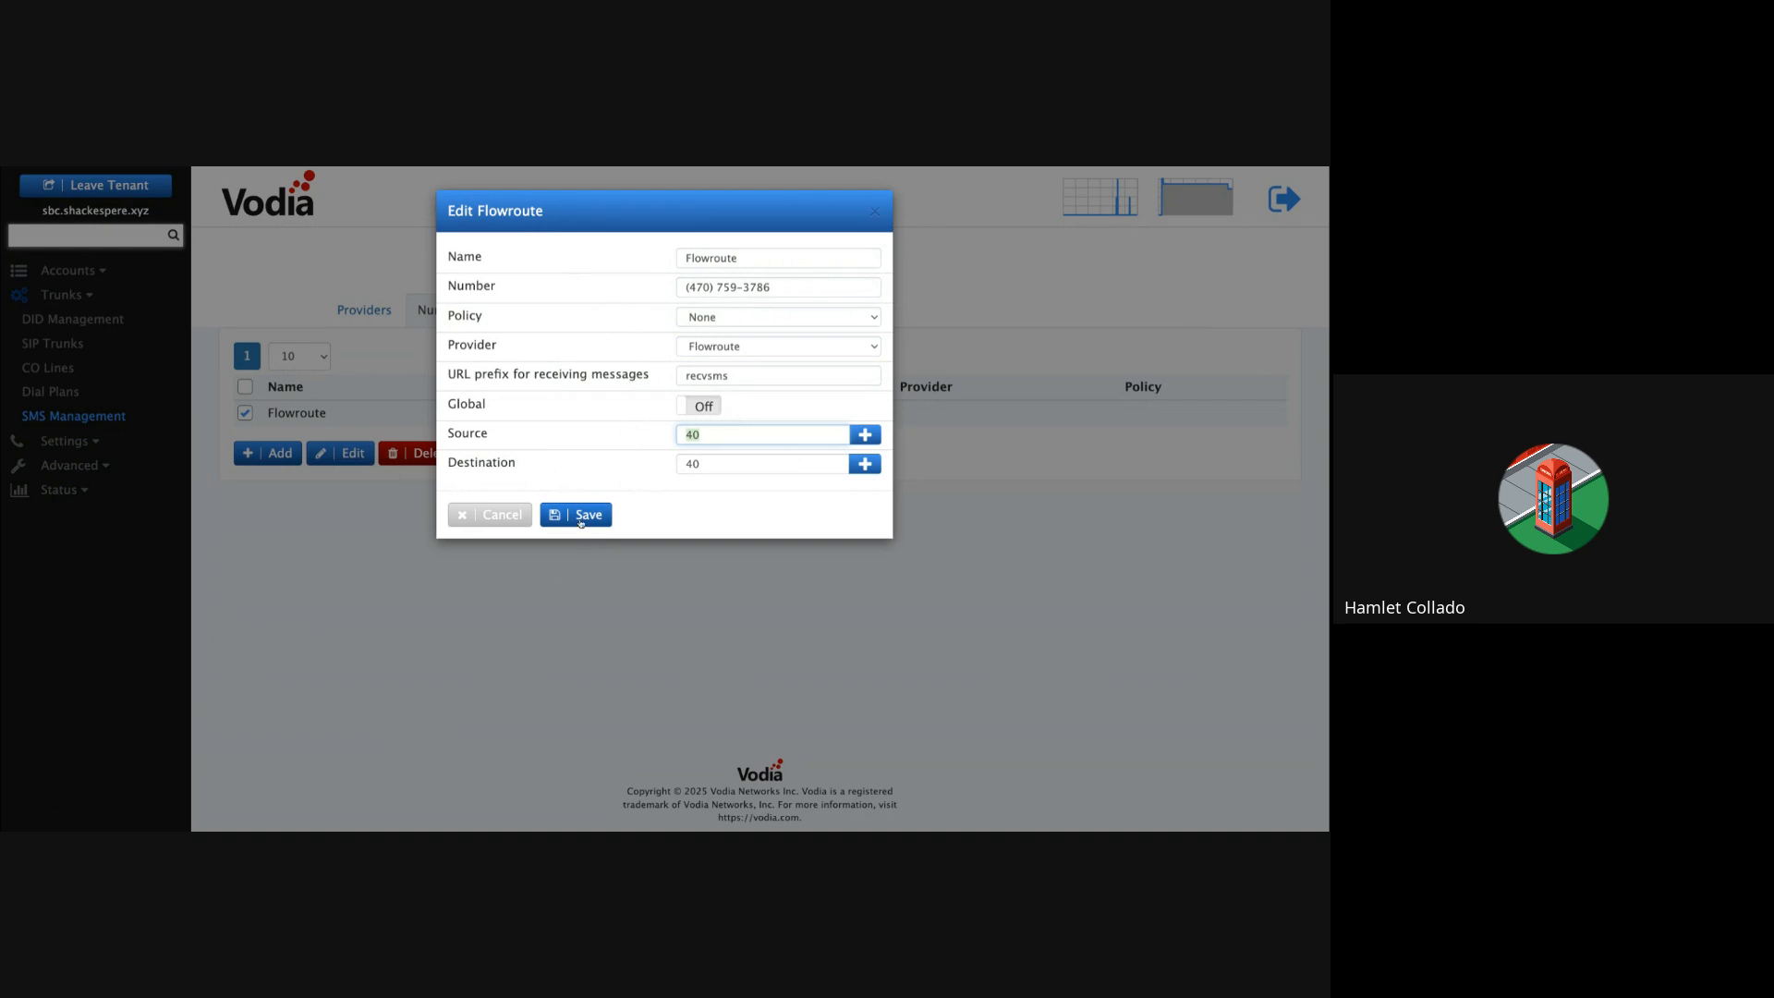
Step: Save the Flowroute number's settings with the recvsms URL prefix
click(587, 483)
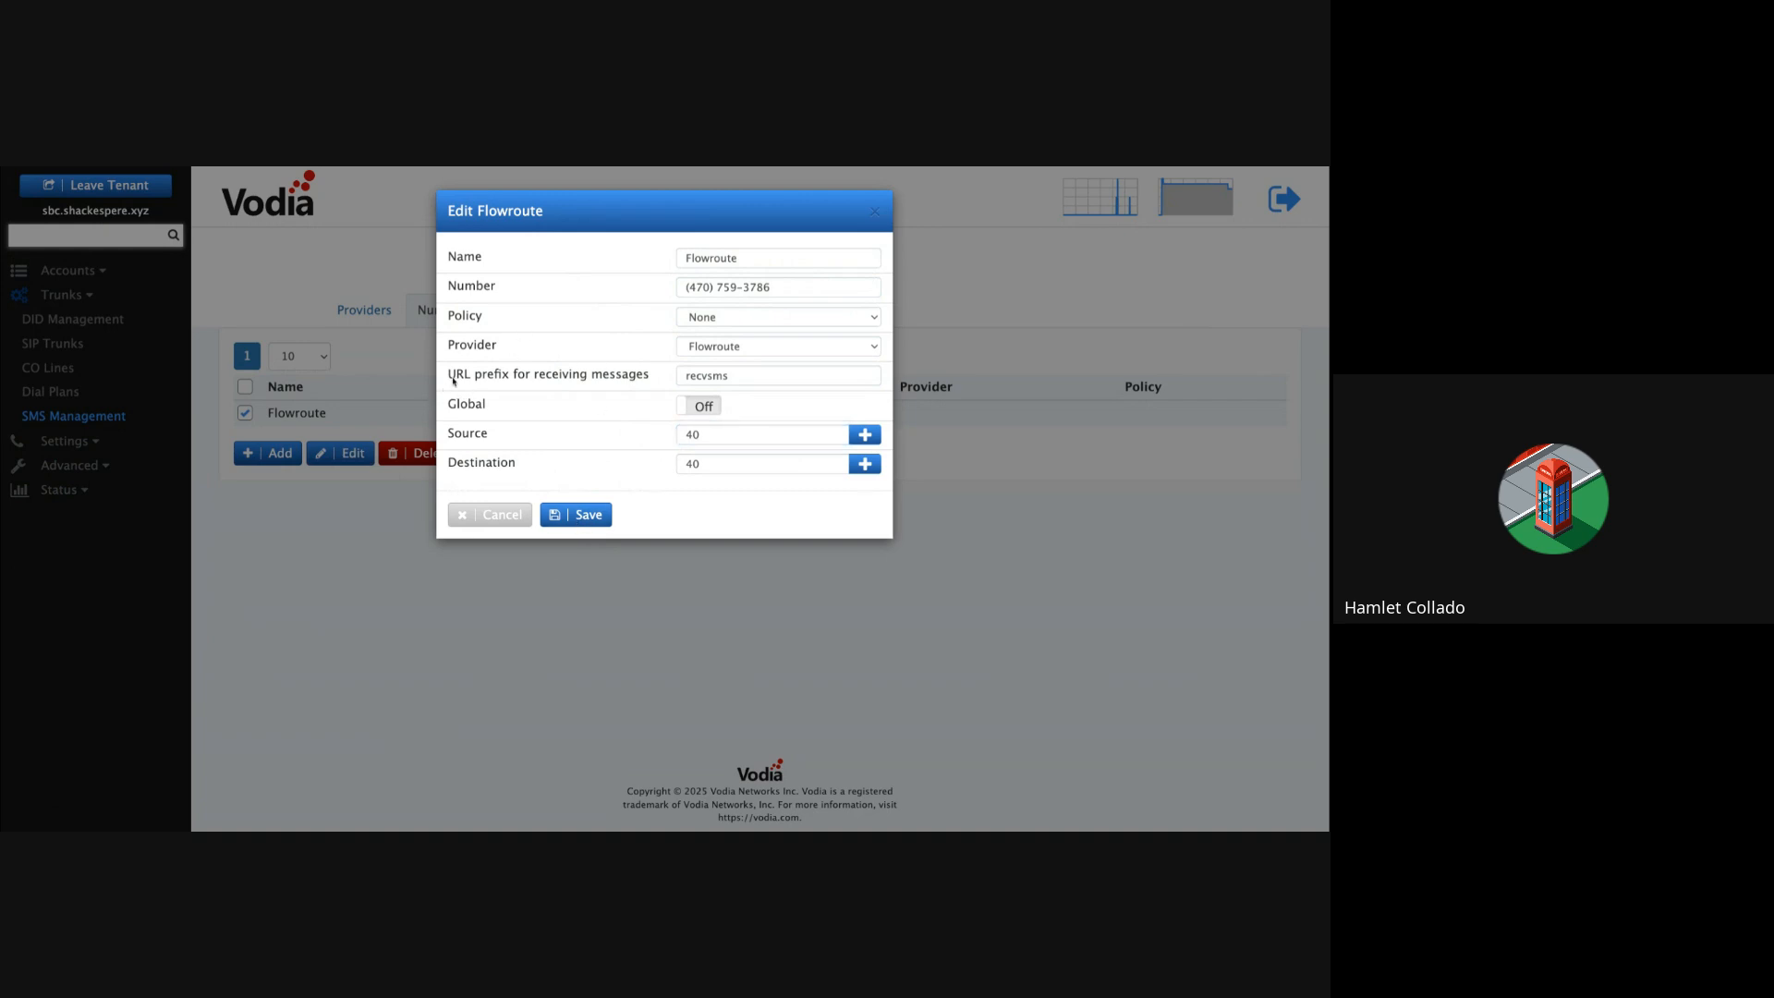
drag(453, 379, 651, 382)
click(735, 376)
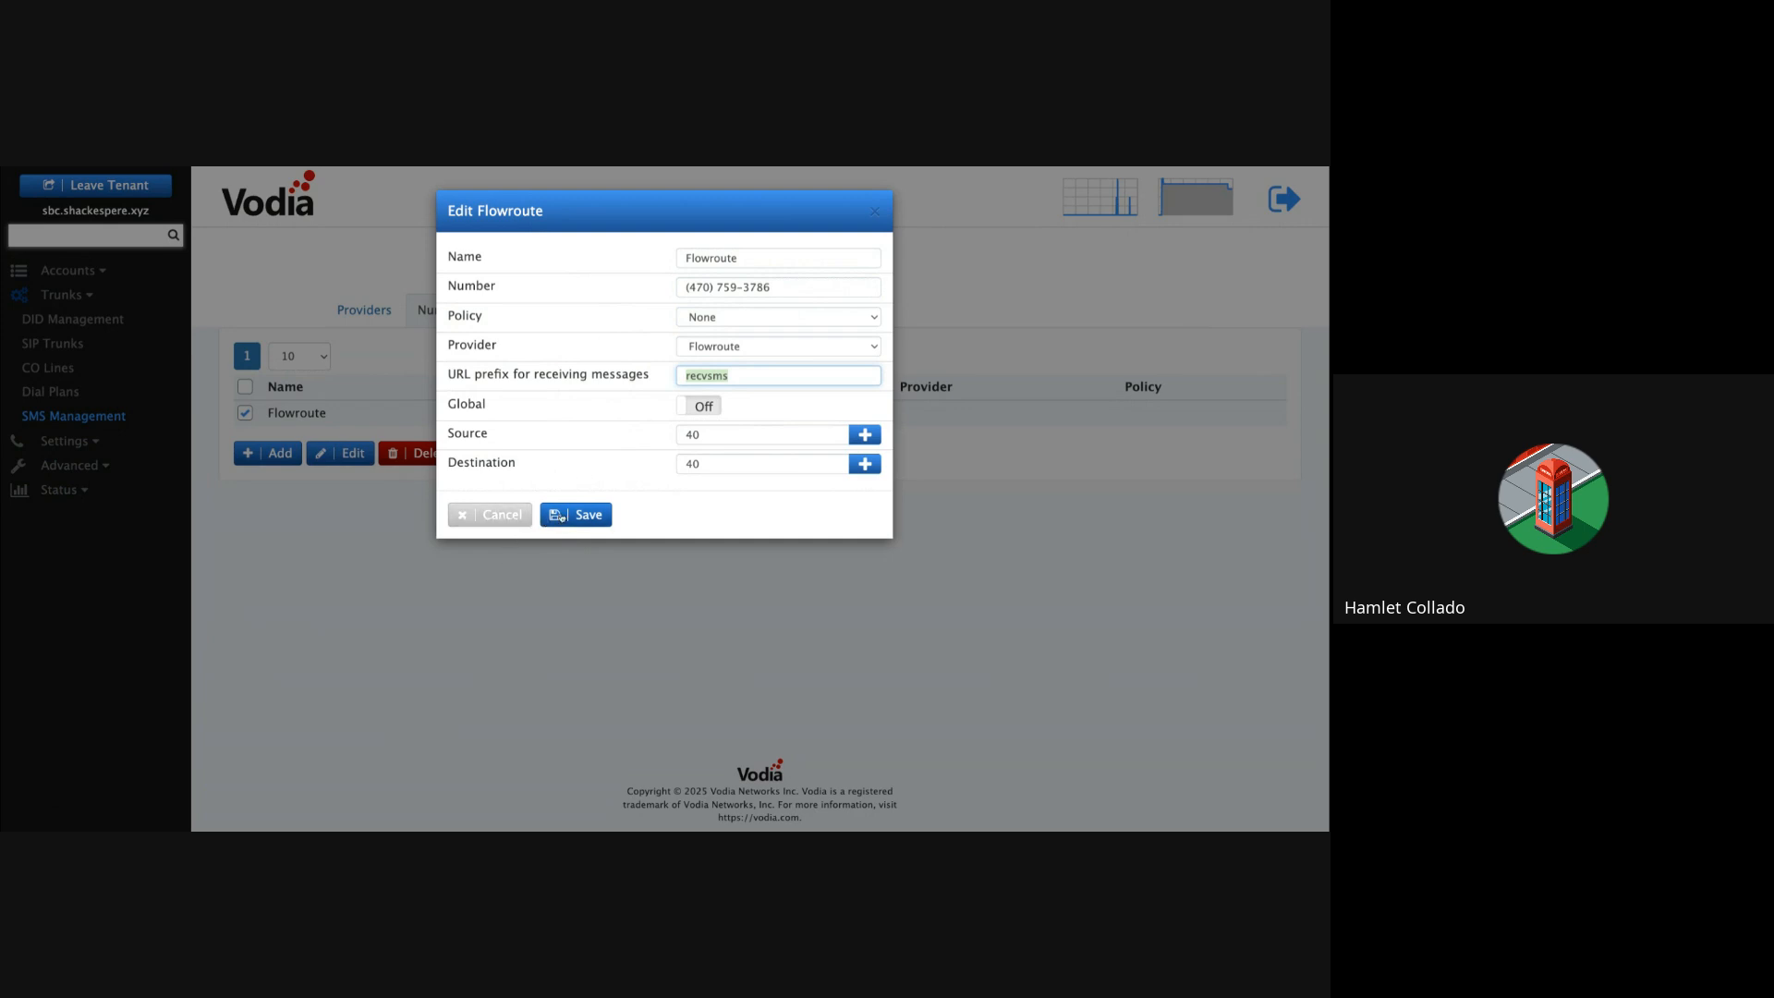
click(561, 515)
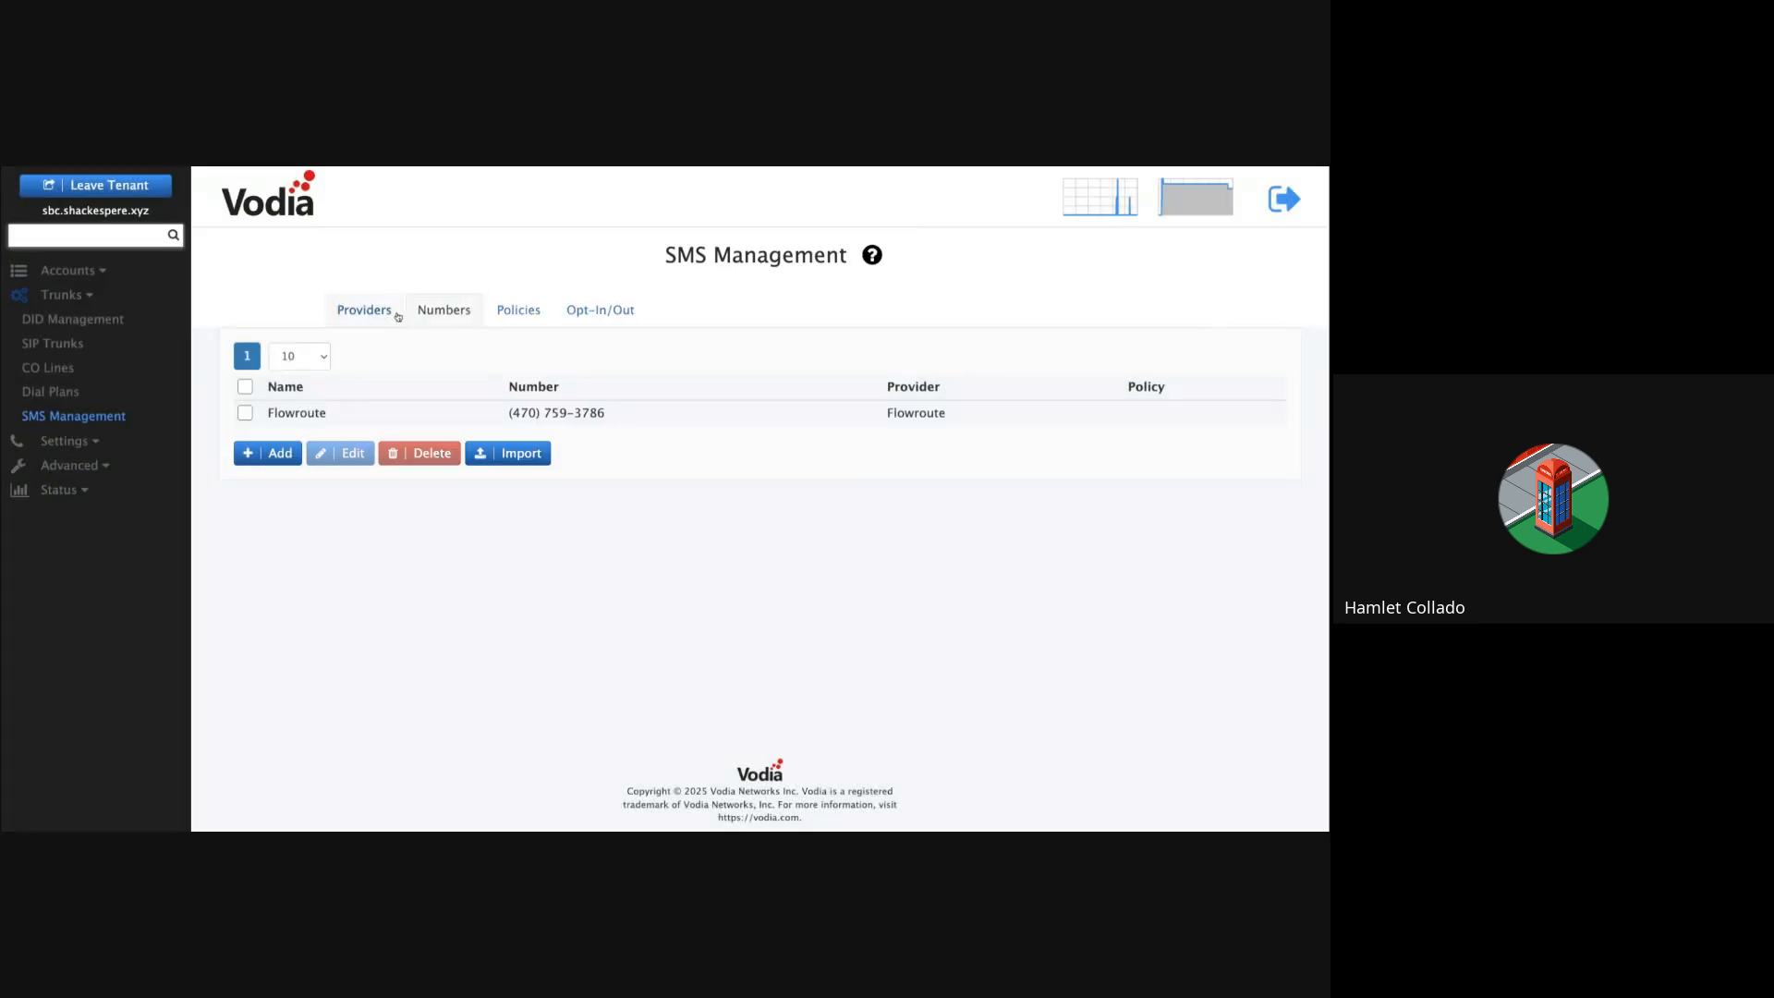
Step: Check extension 40's ANI for SMS under Accounts > Extensions, then switch into its user portal
click(66, 271)
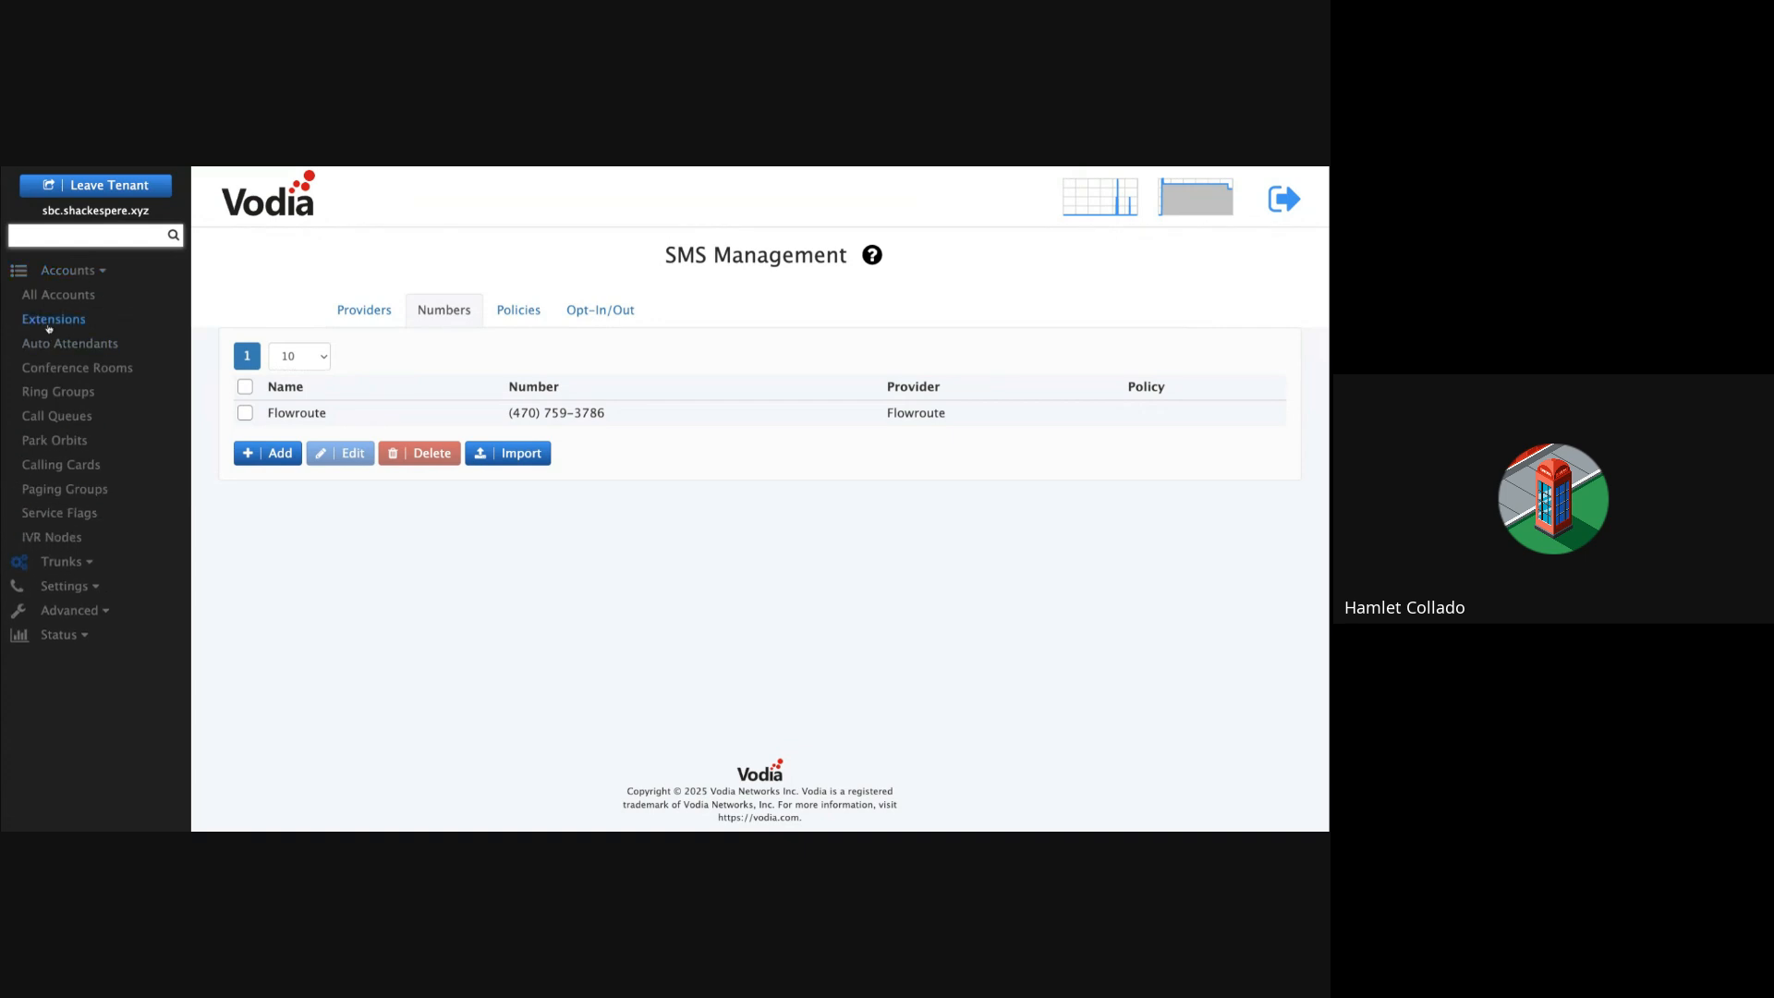
click(53, 320)
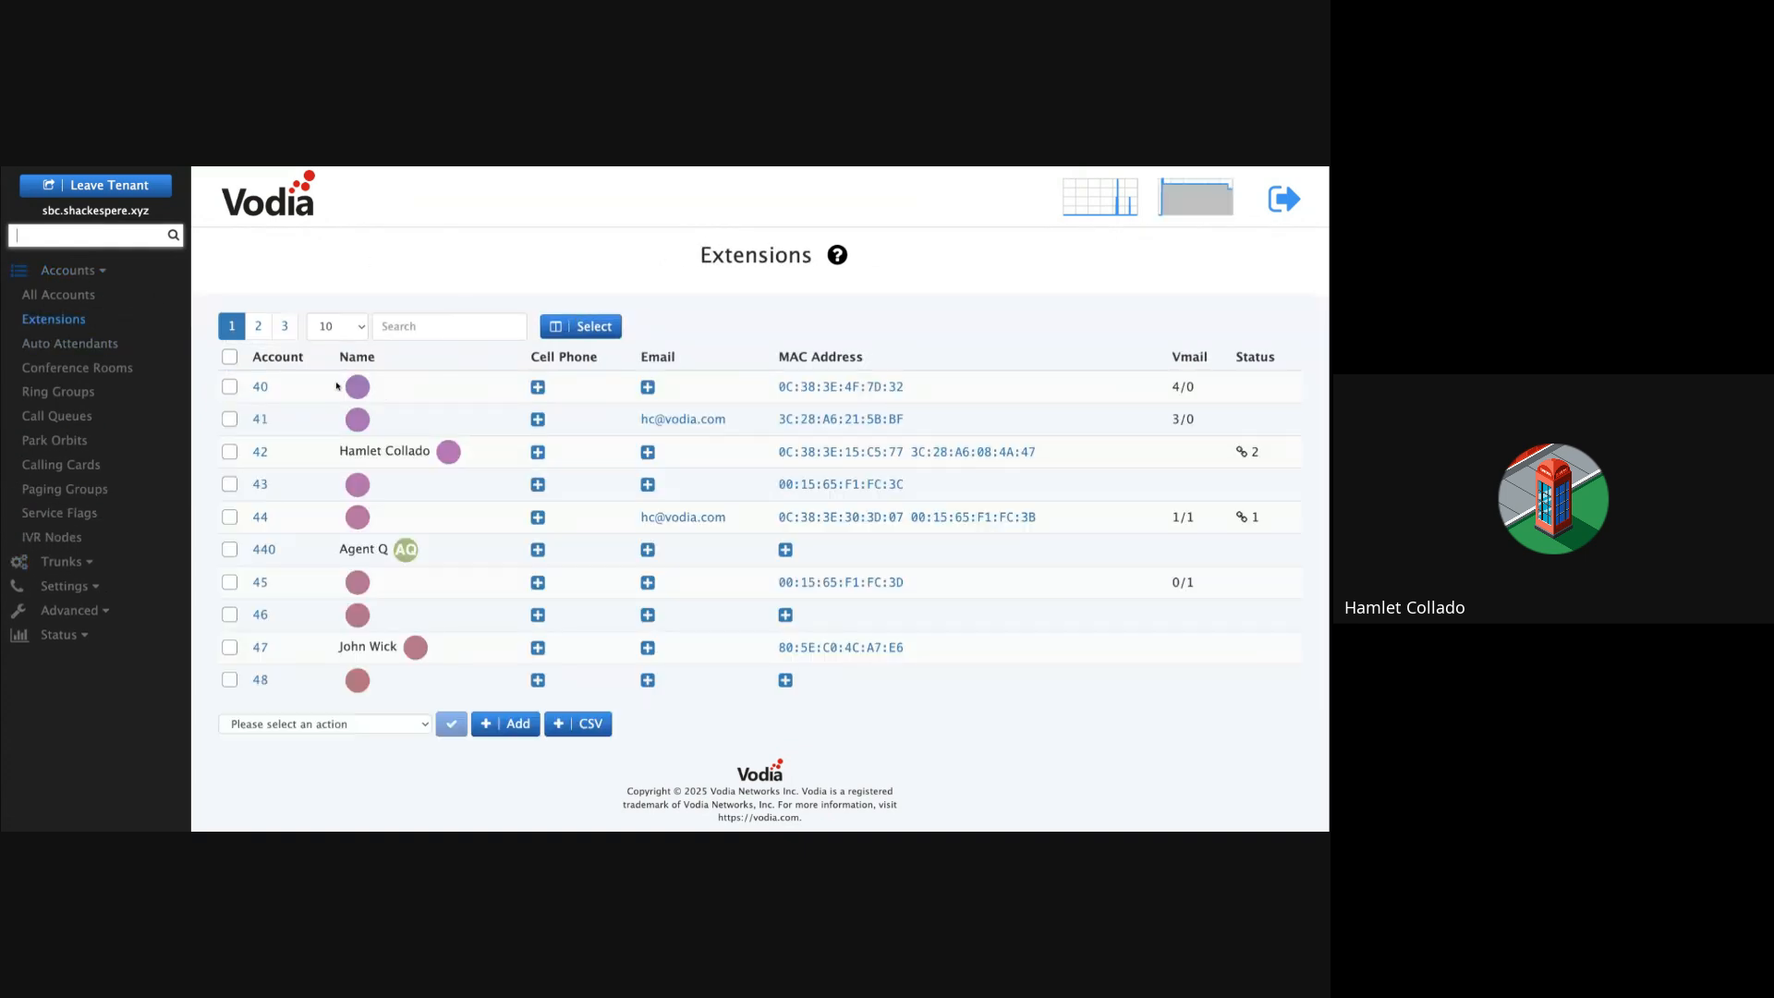
click(262, 389)
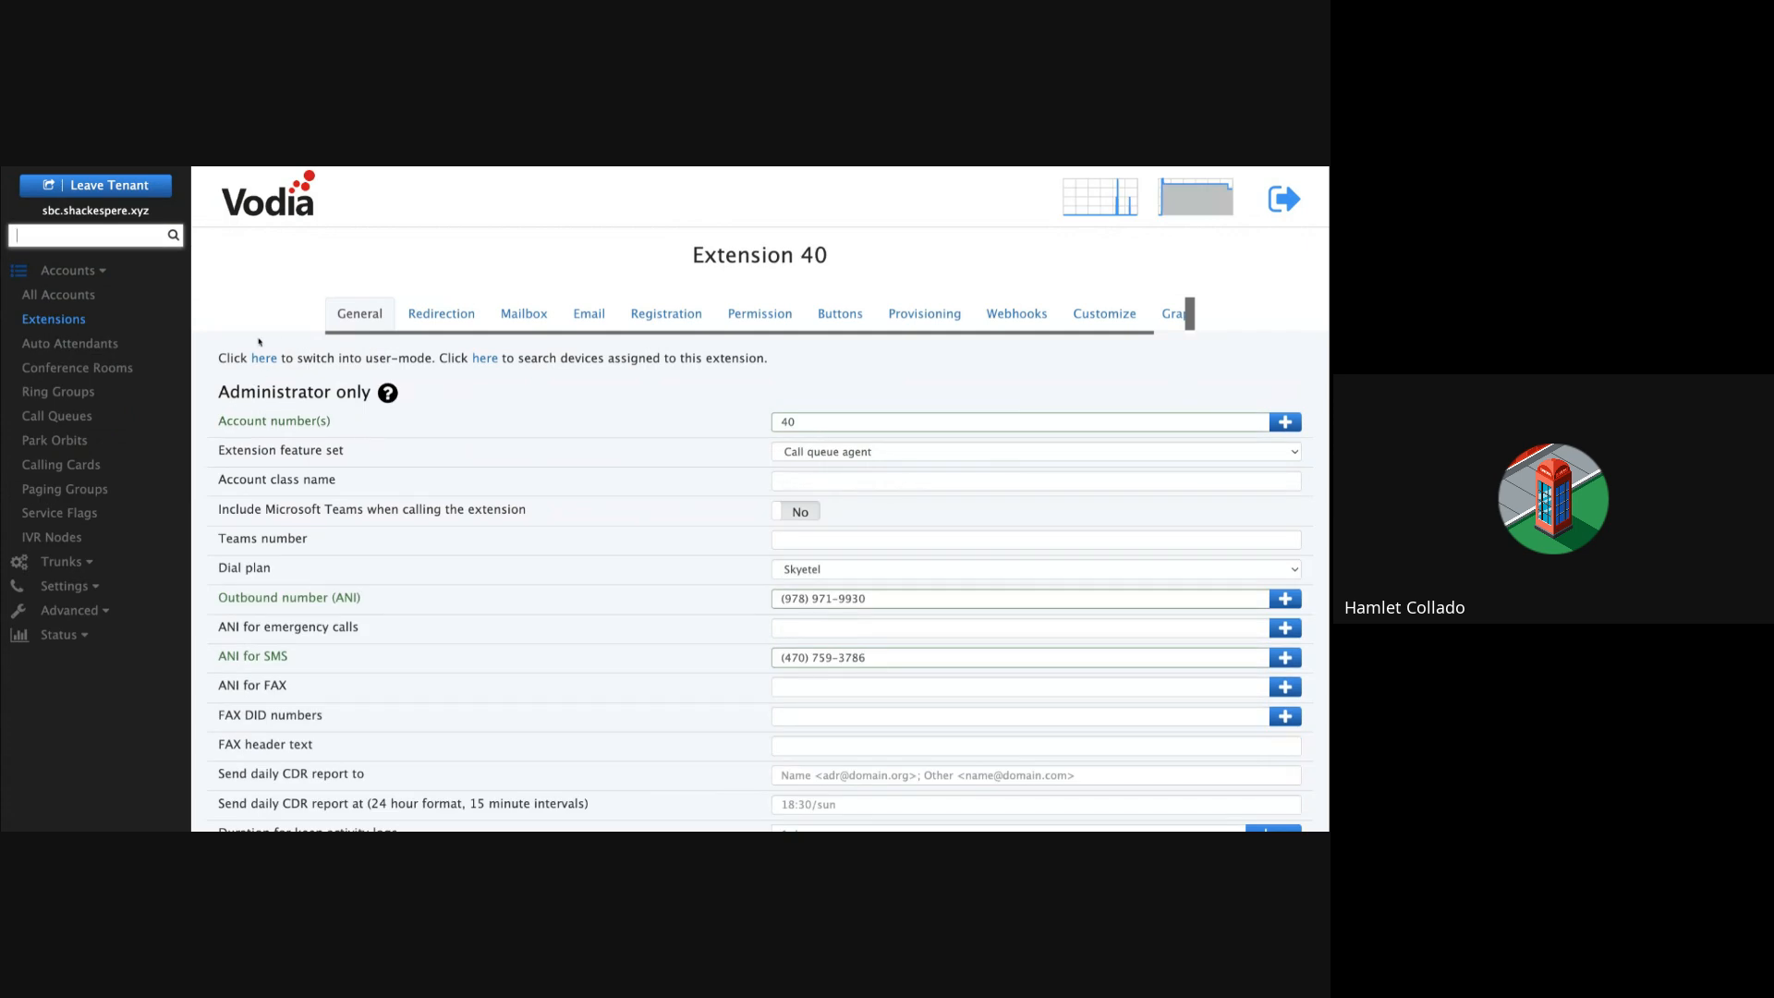
drag(228, 358, 580, 360)
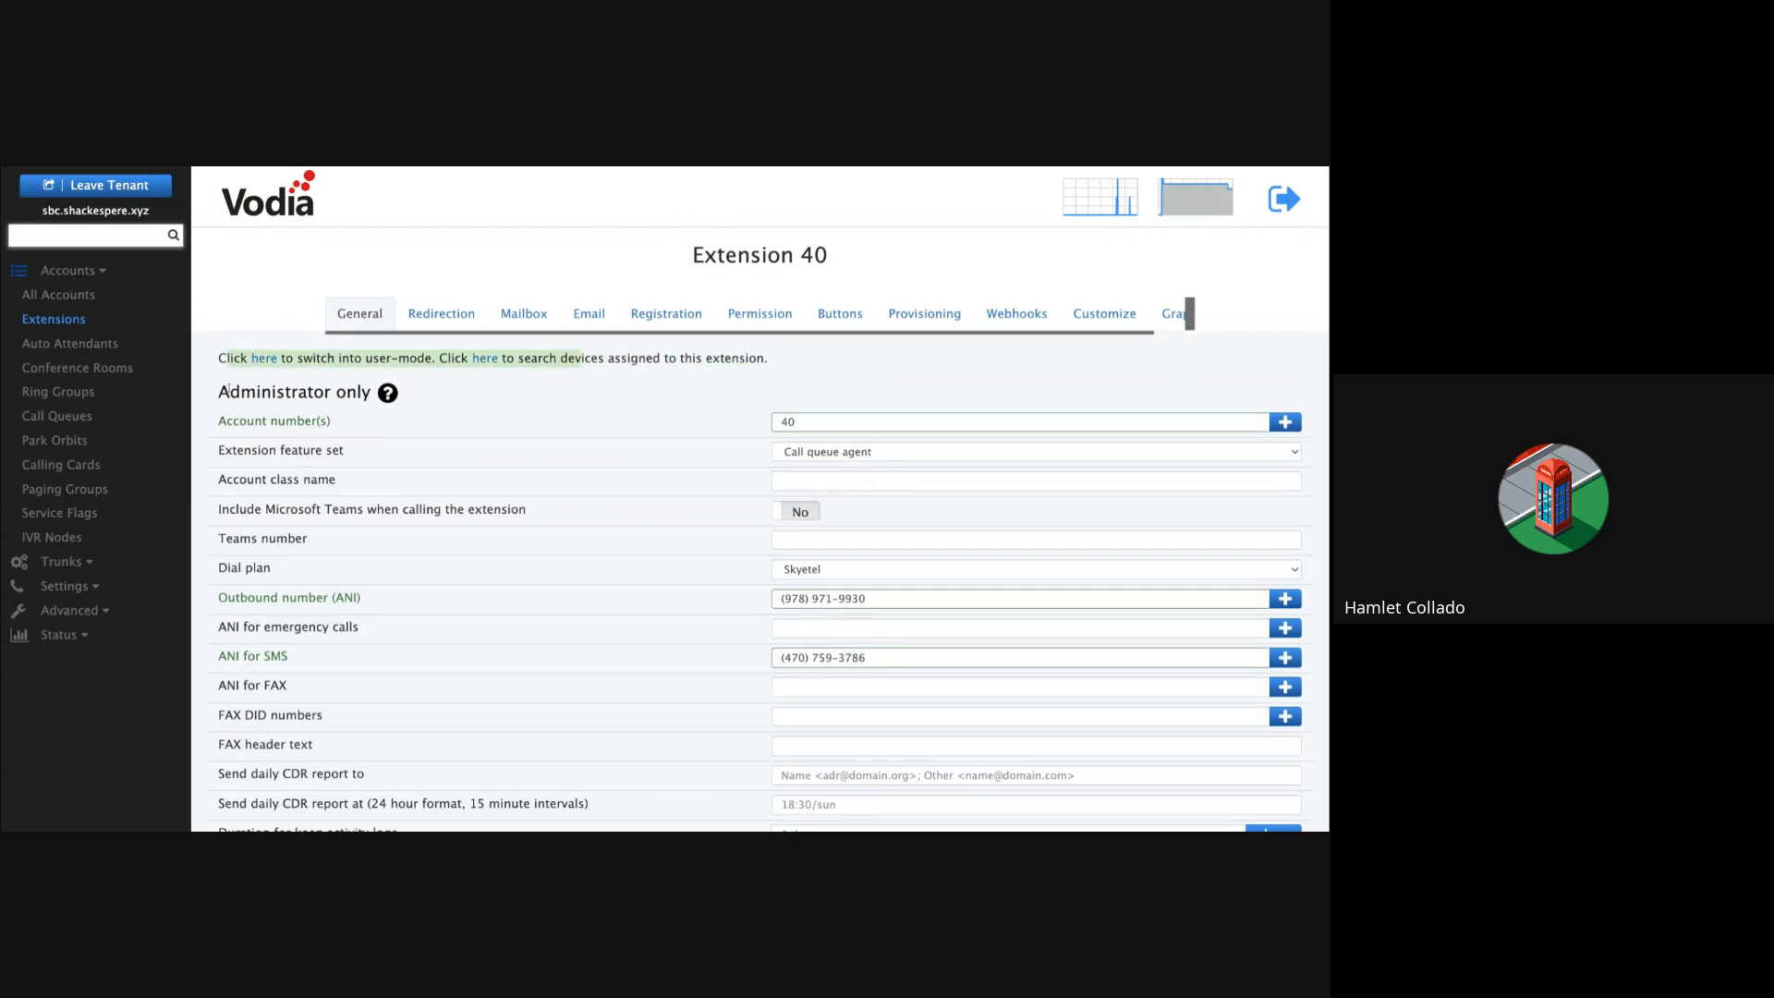
click(580, 360)
click(263, 359)
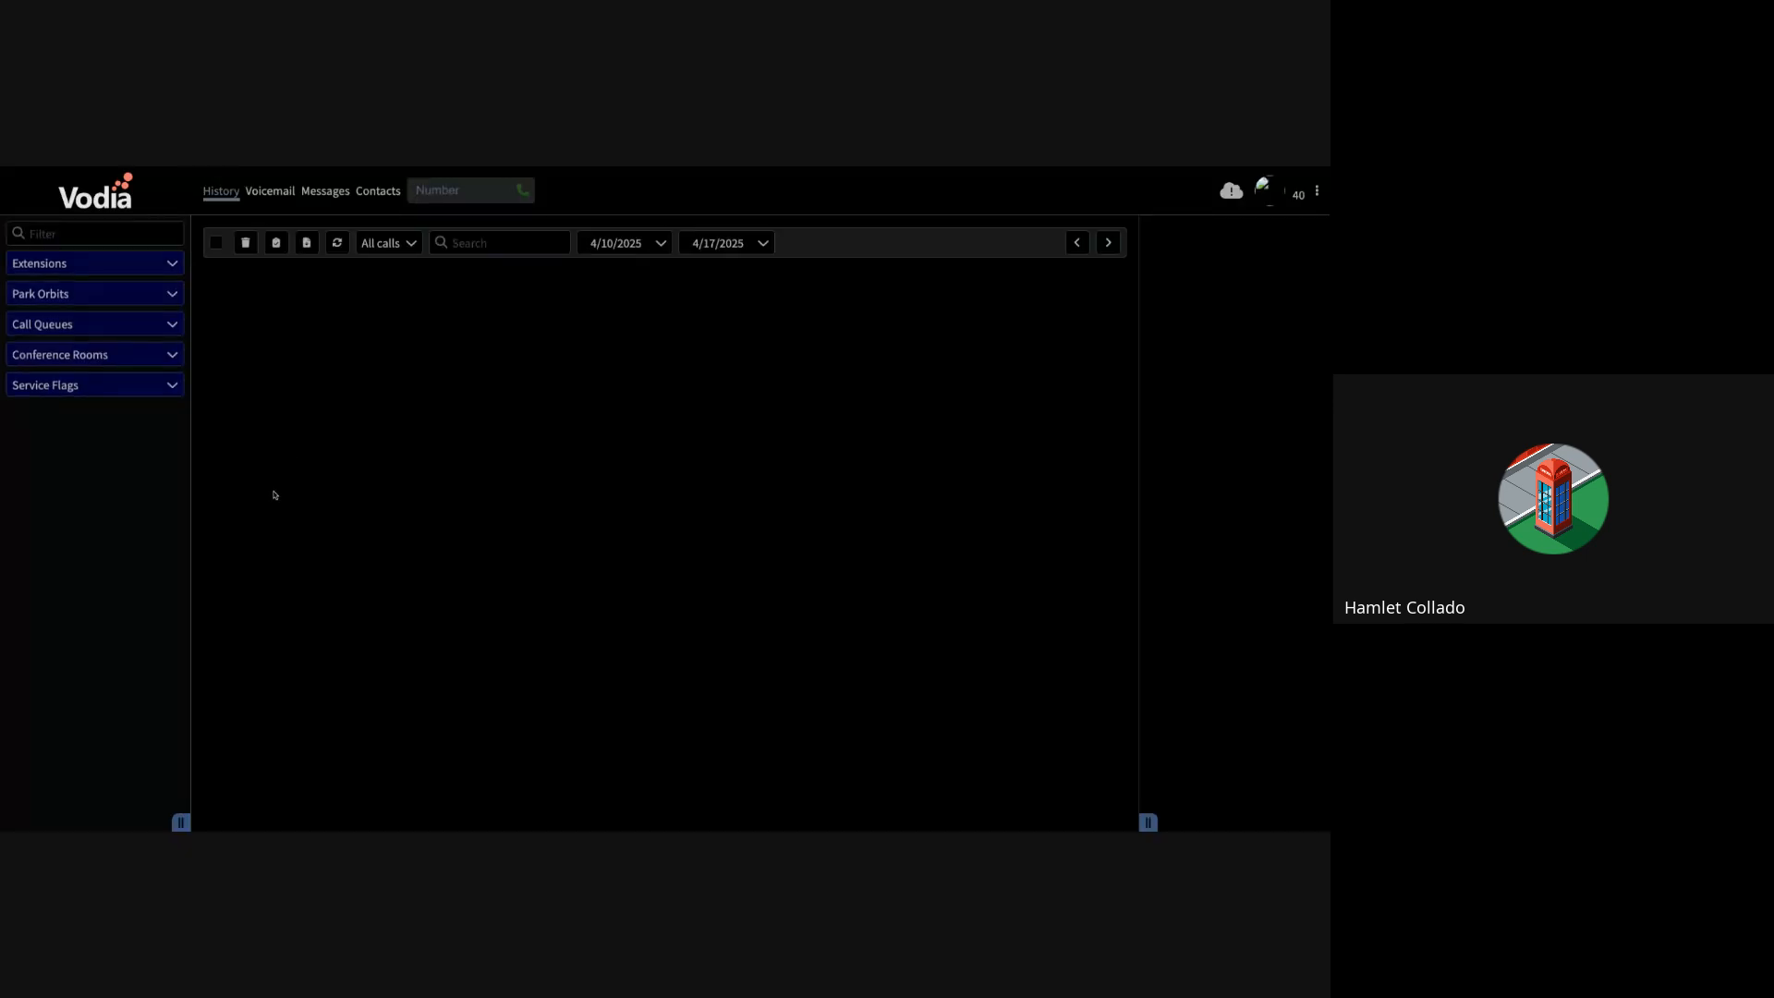
Step: Show extension 40's Messages, opening and cancelling a New conversation form
click(318, 192)
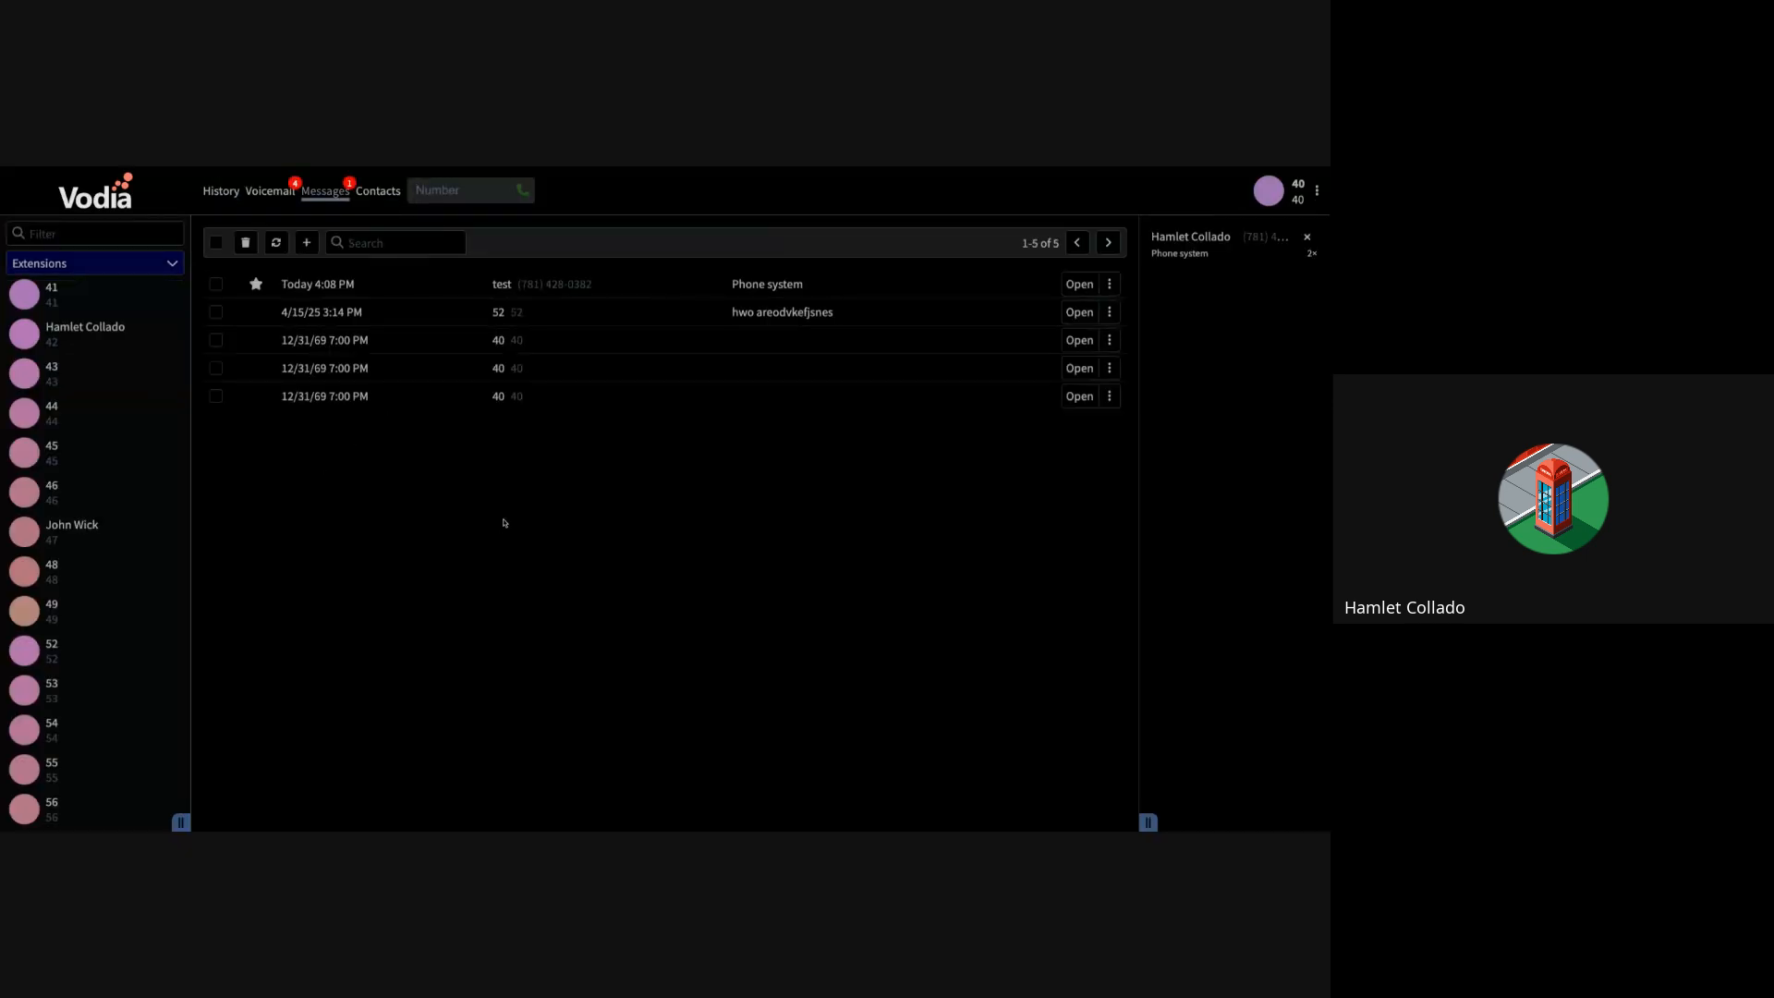
click(307, 244)
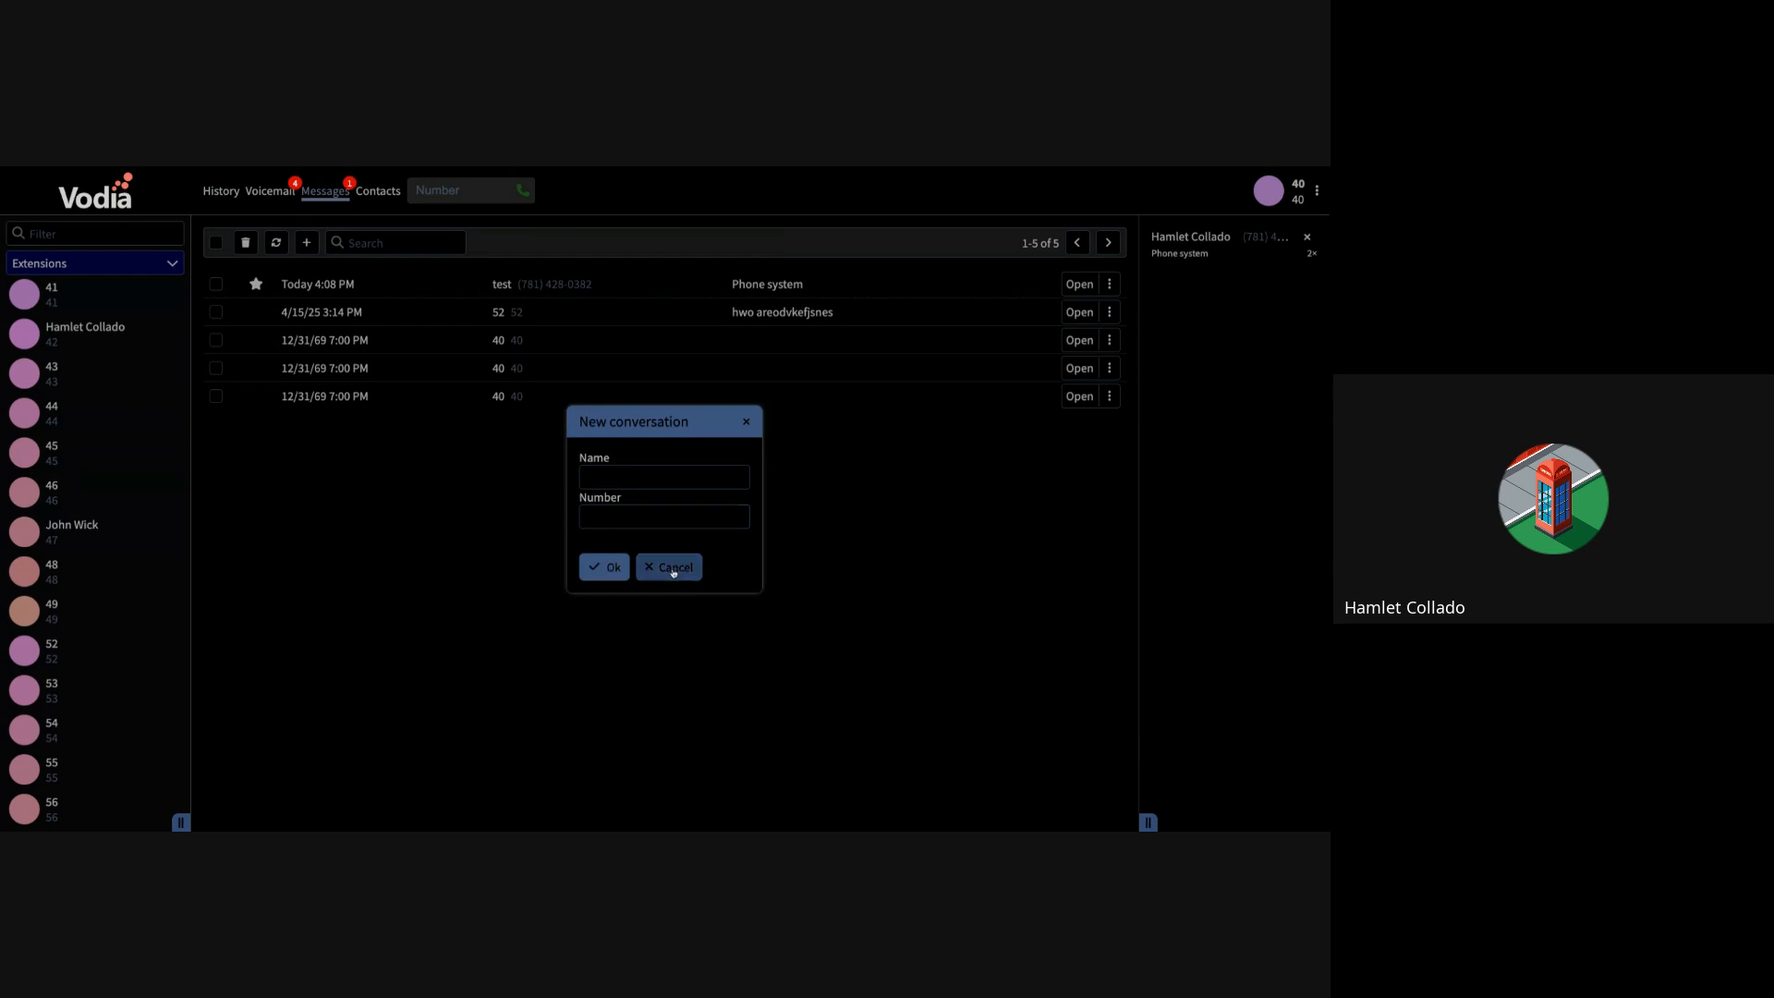
click(669, 567)
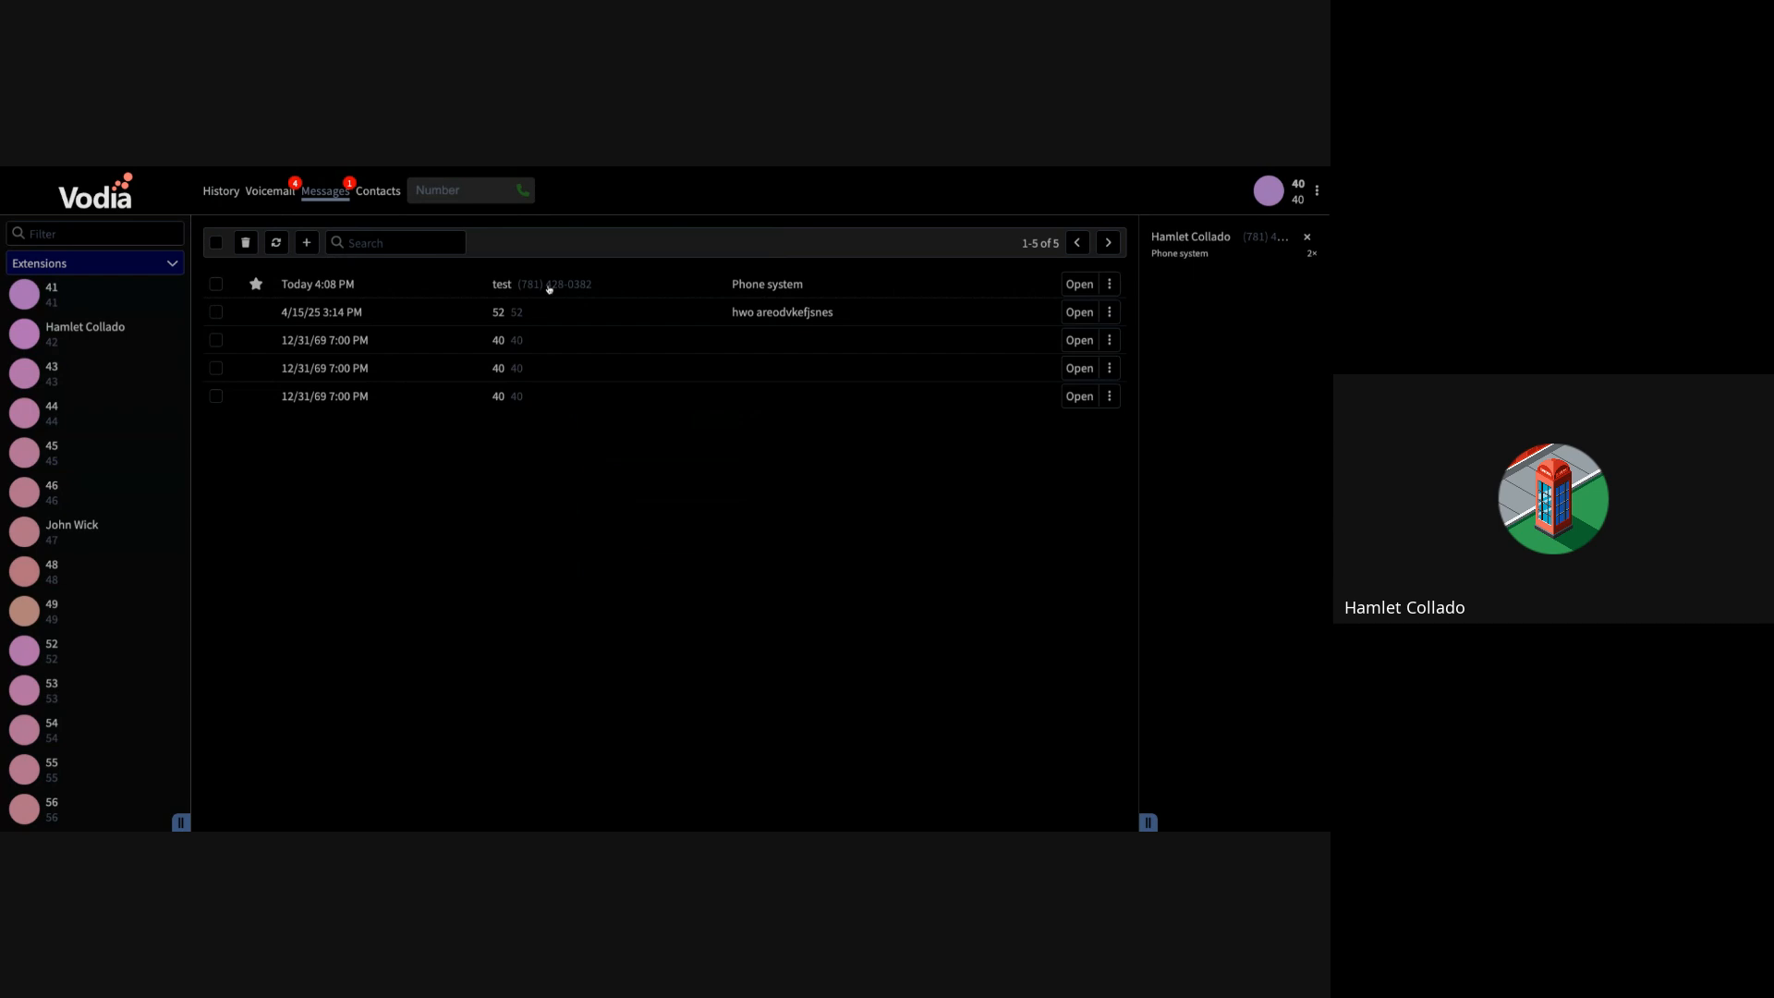
Step: Open the test conversation and send 'hello' and then 'vodia'
click(1079, 284)
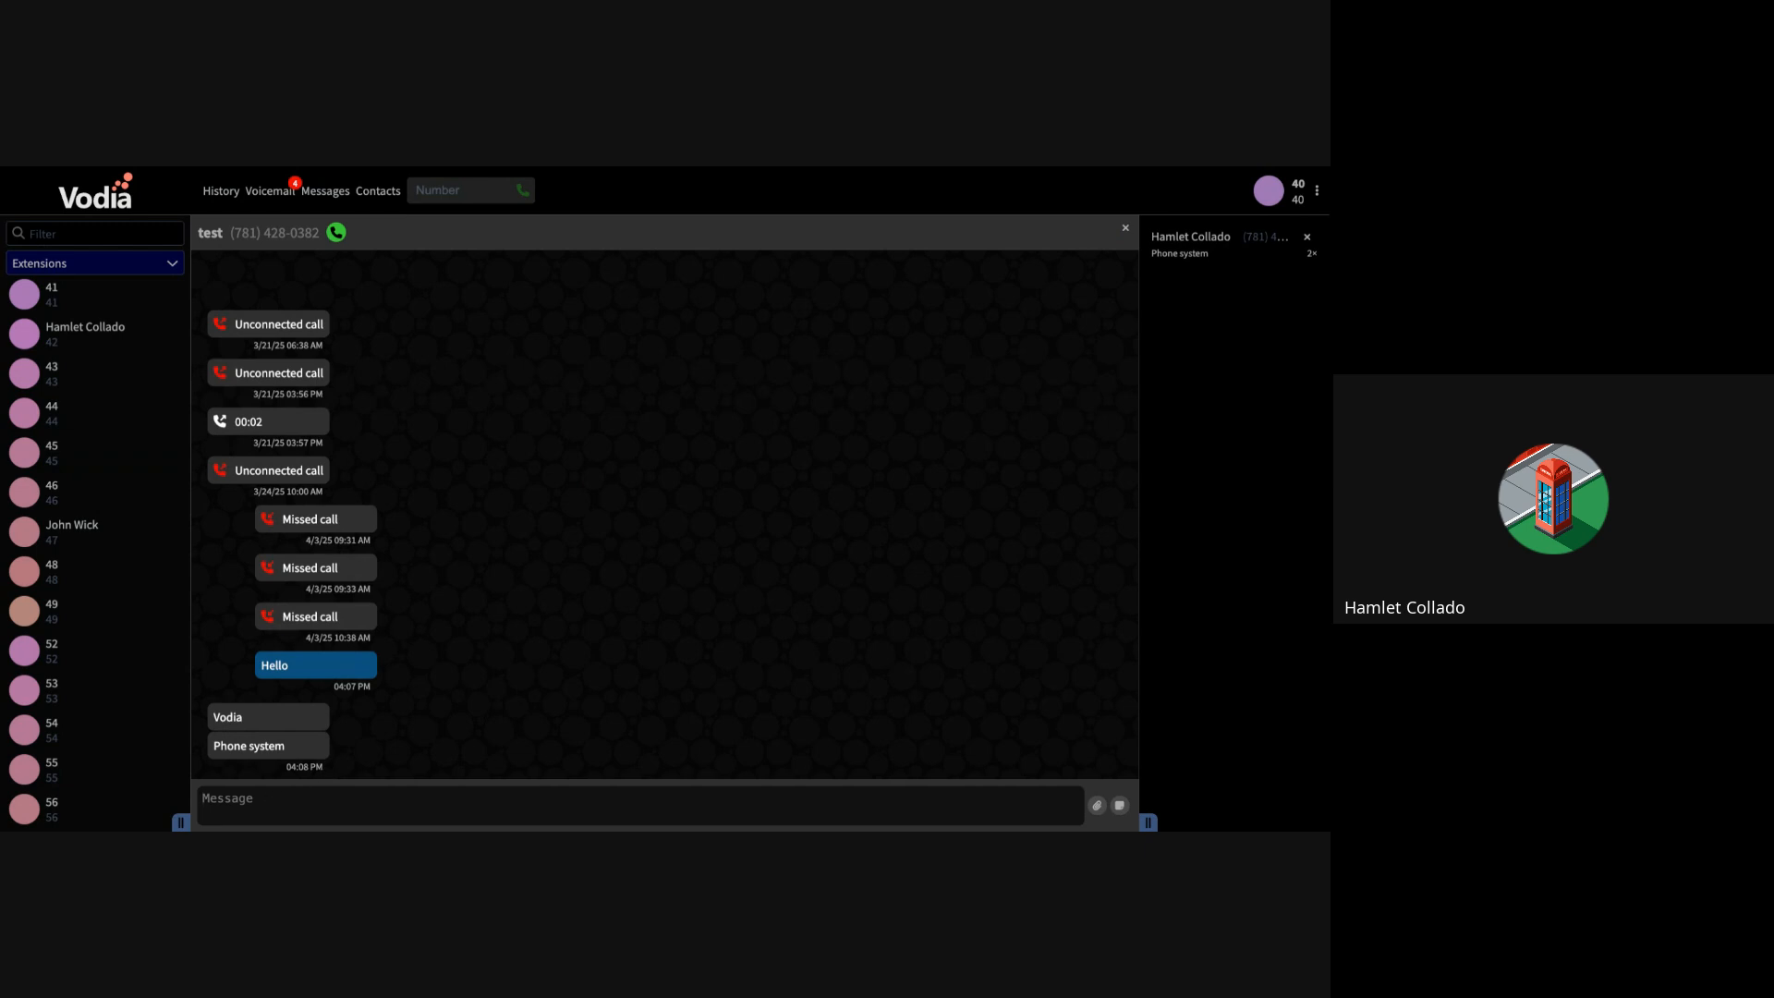
text(hello)
key(Return)
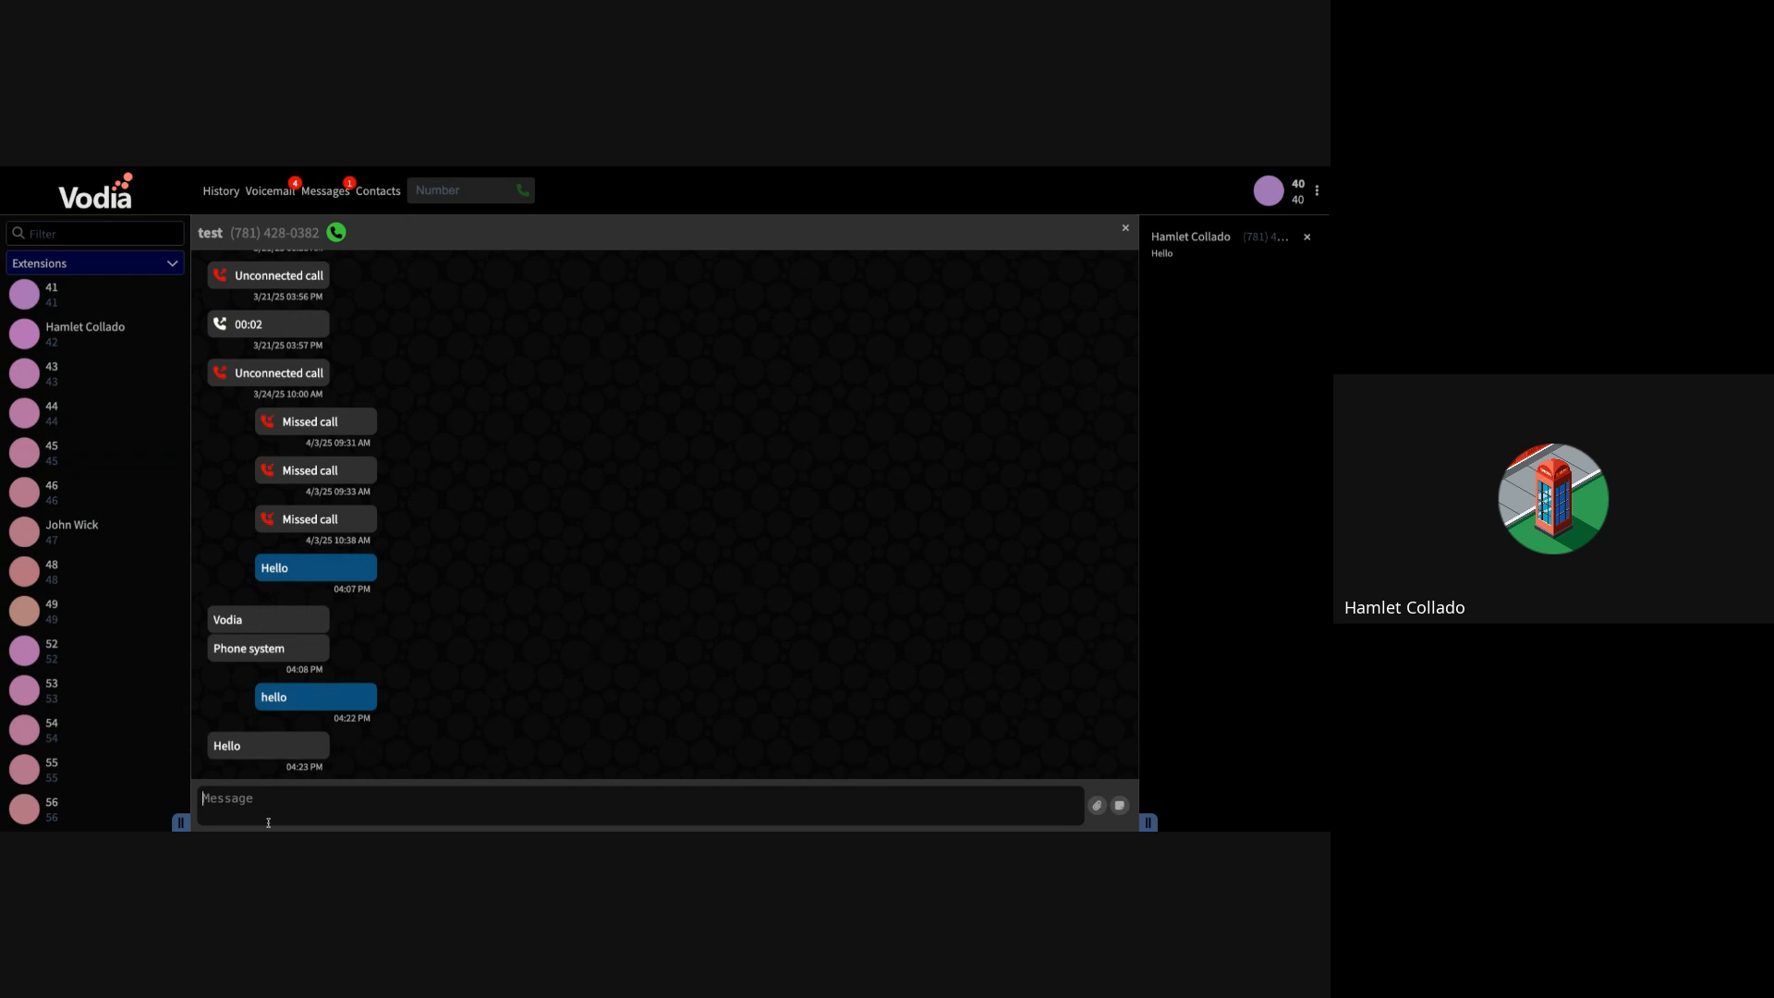
text(vodia)
key(Return)
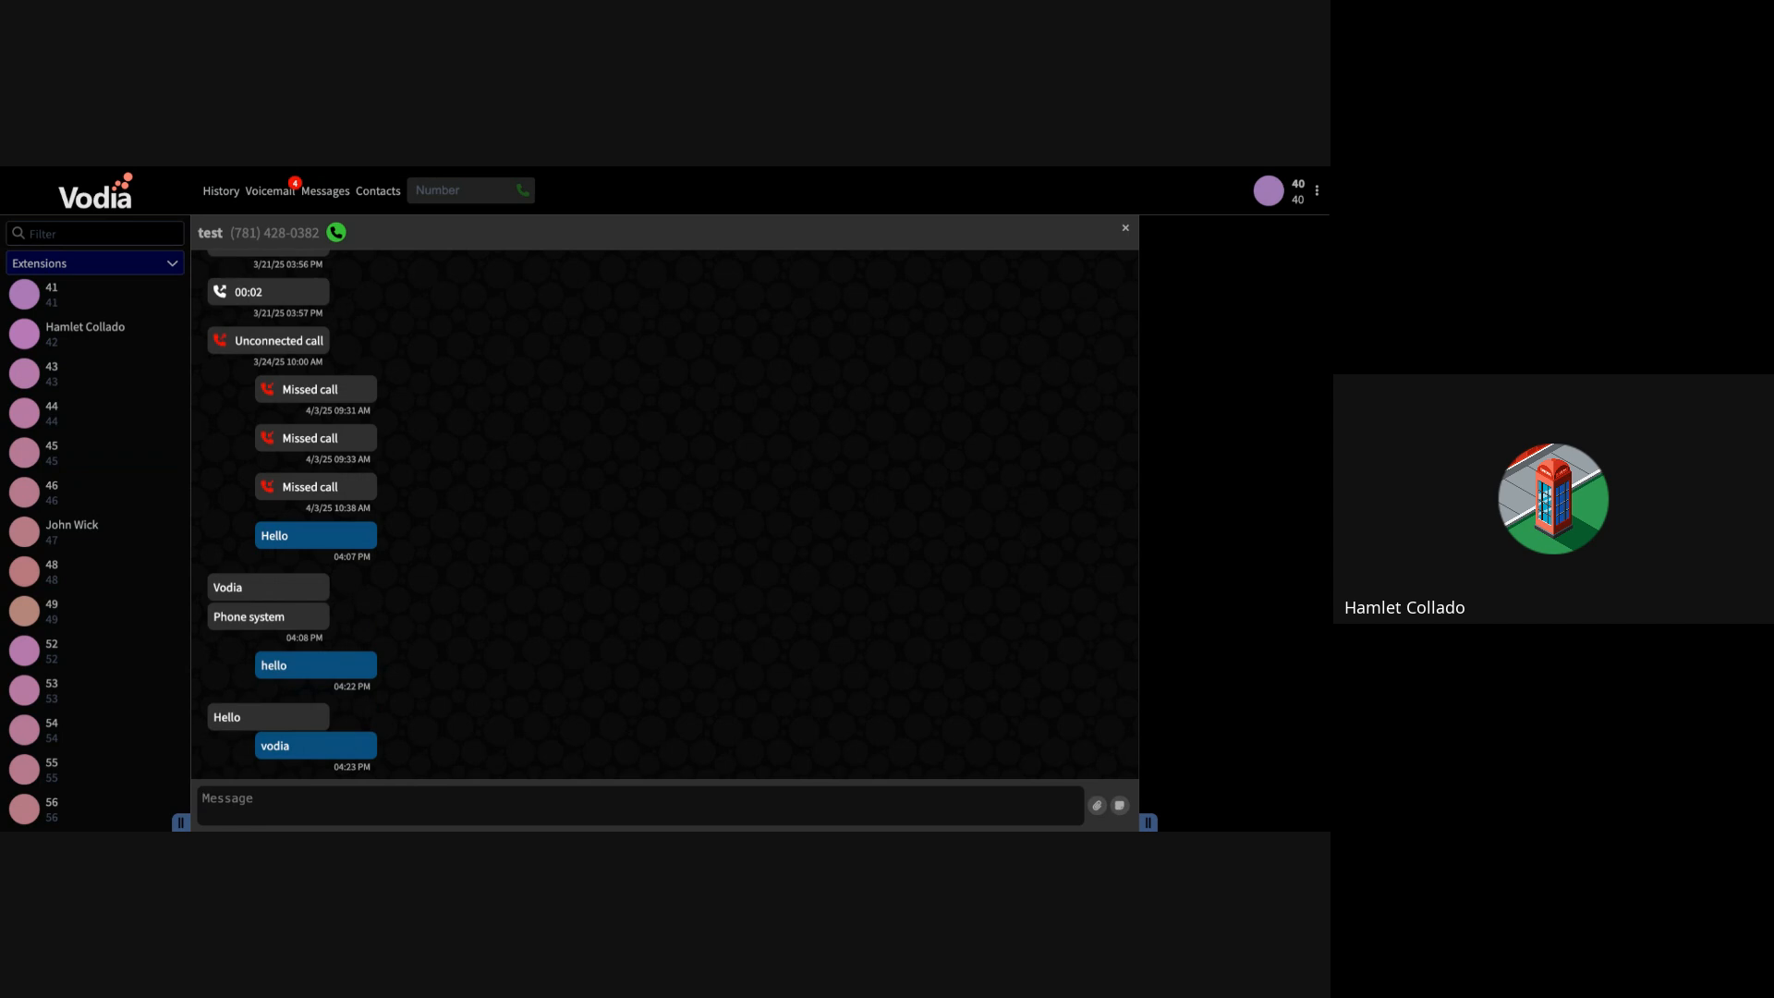